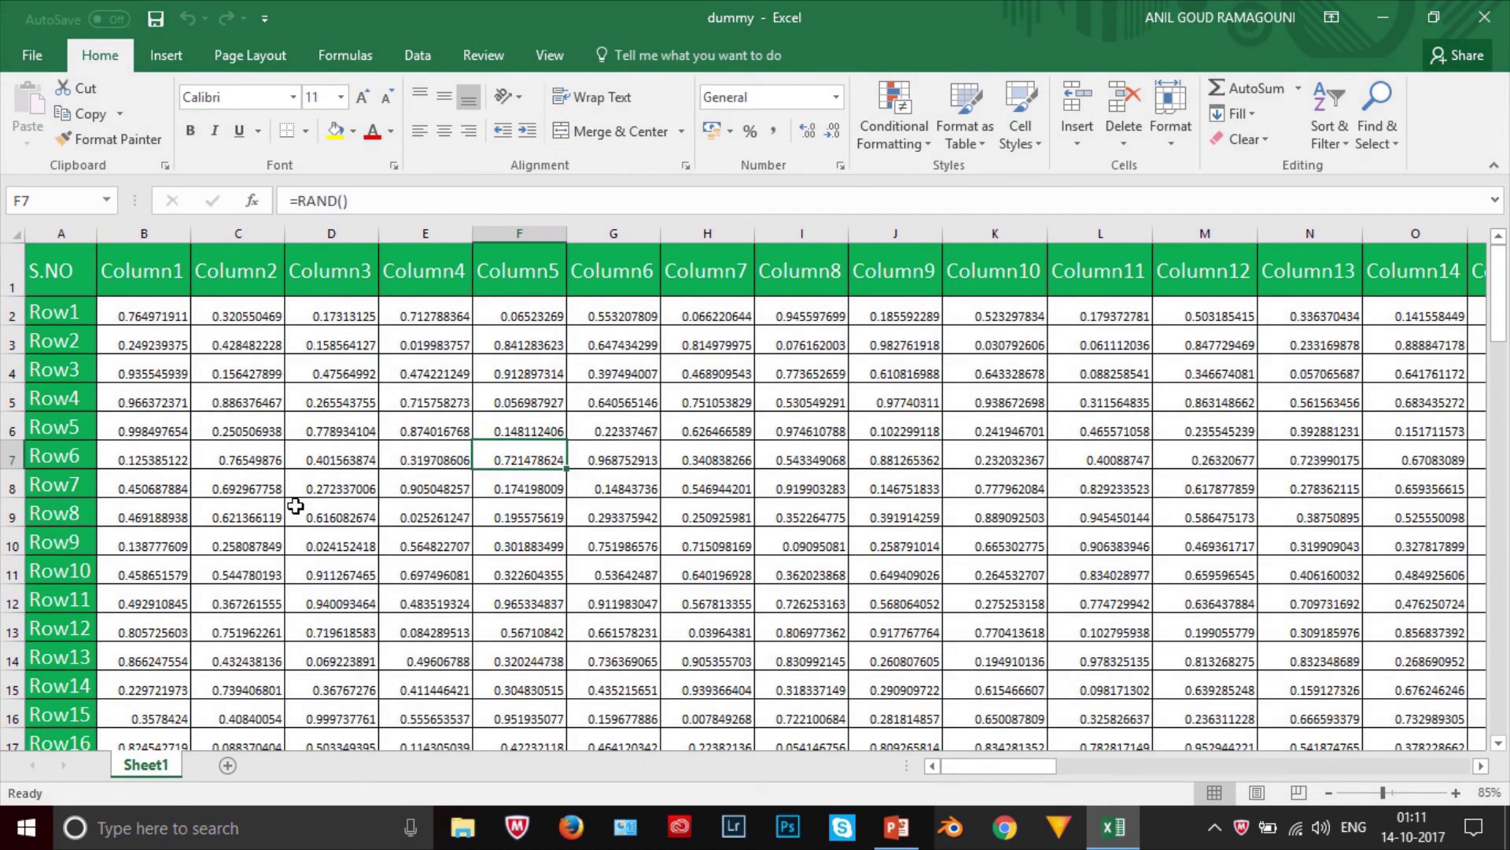
Review the full extent of the data table, down to its last row and across to its last column.
scroll(295, 506, "down", 7)
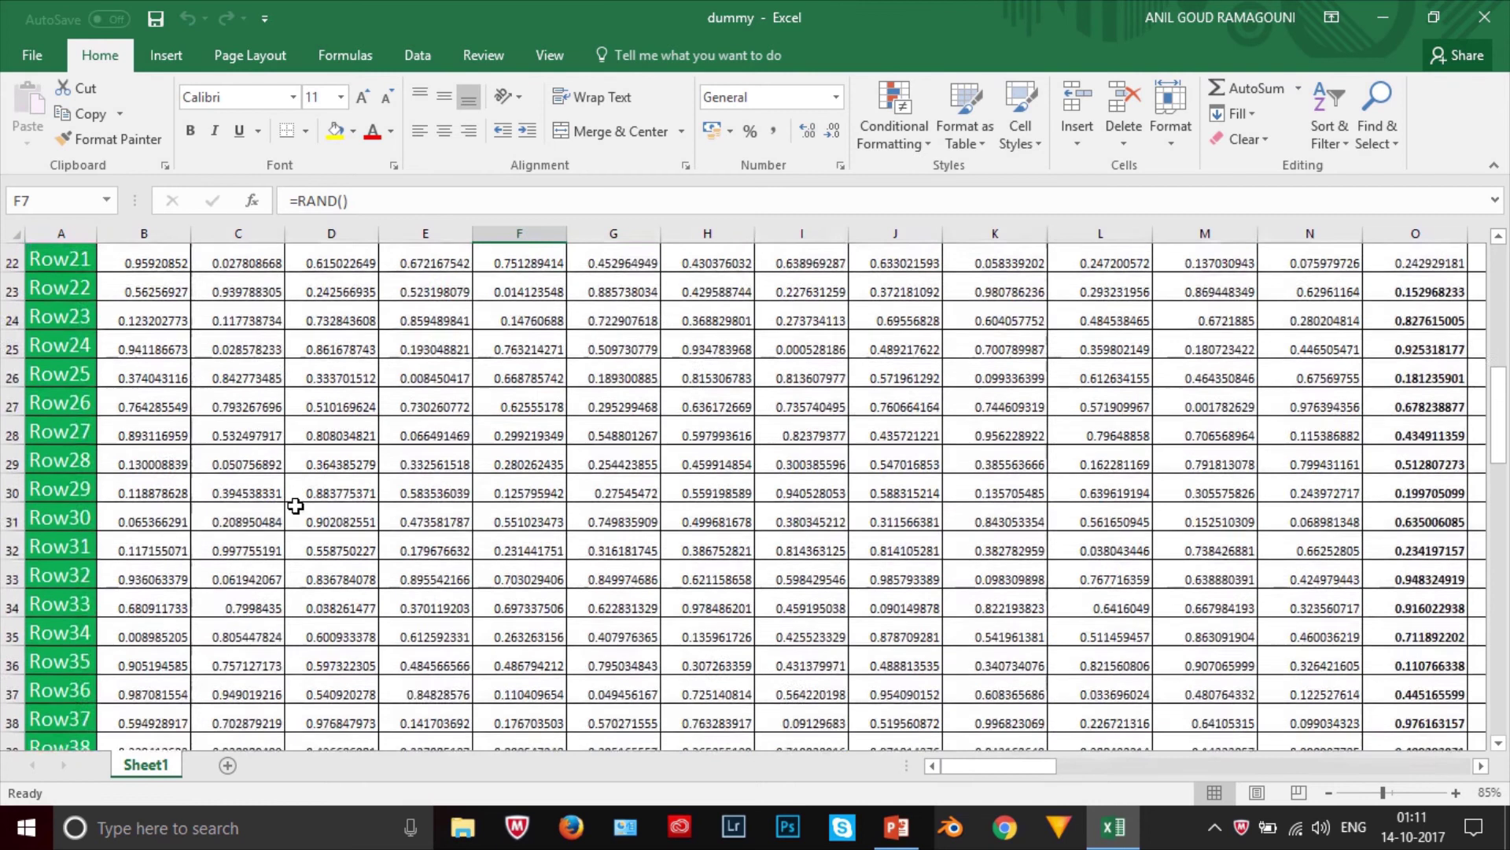
scroll(295, 505, "down", 11)
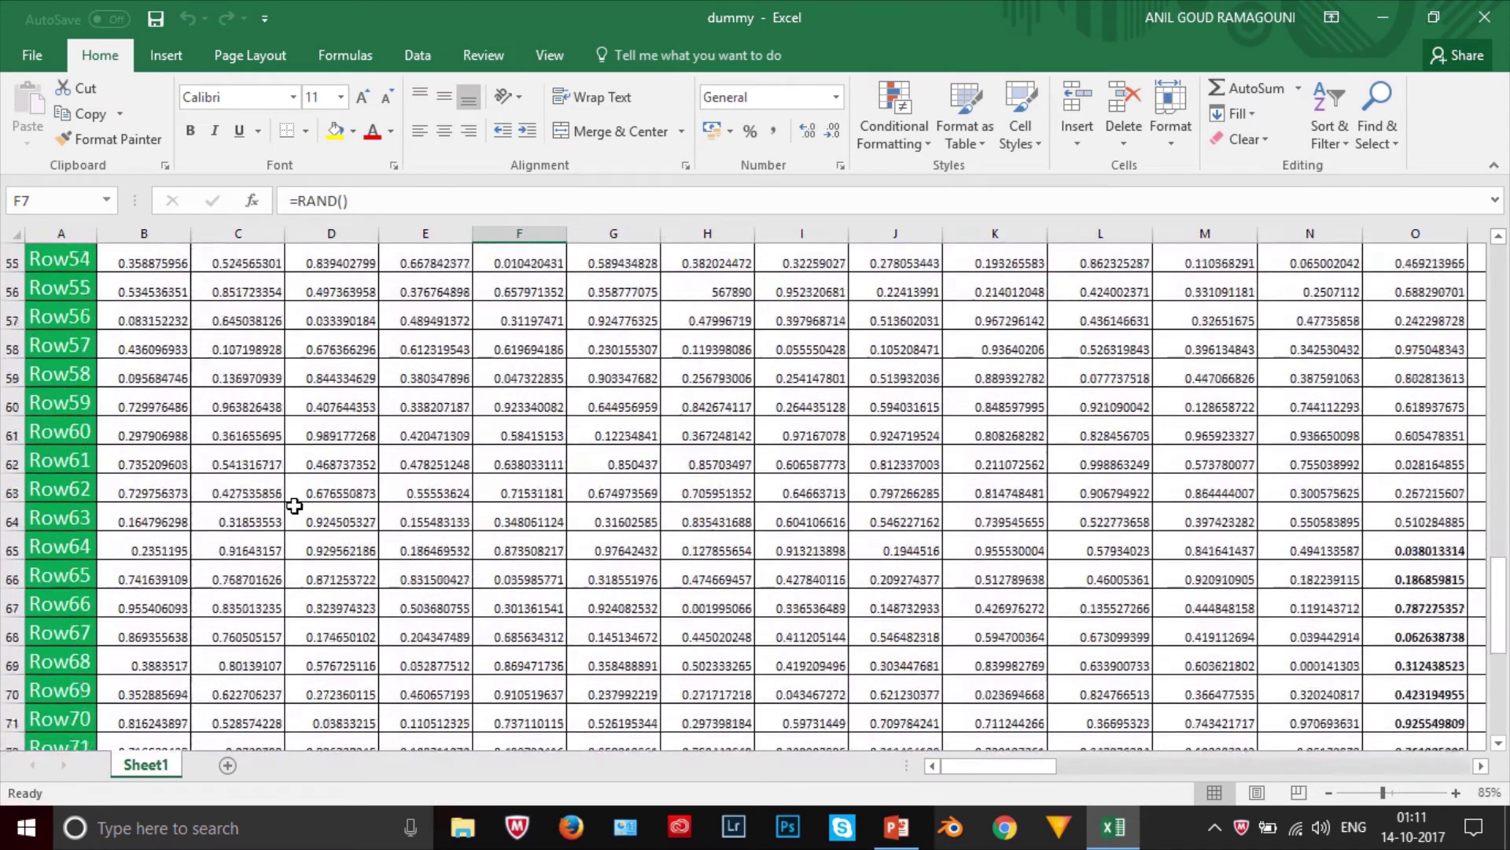
scroll(295, 505, "down", 8)
scroll(295, 505, "up", 16)
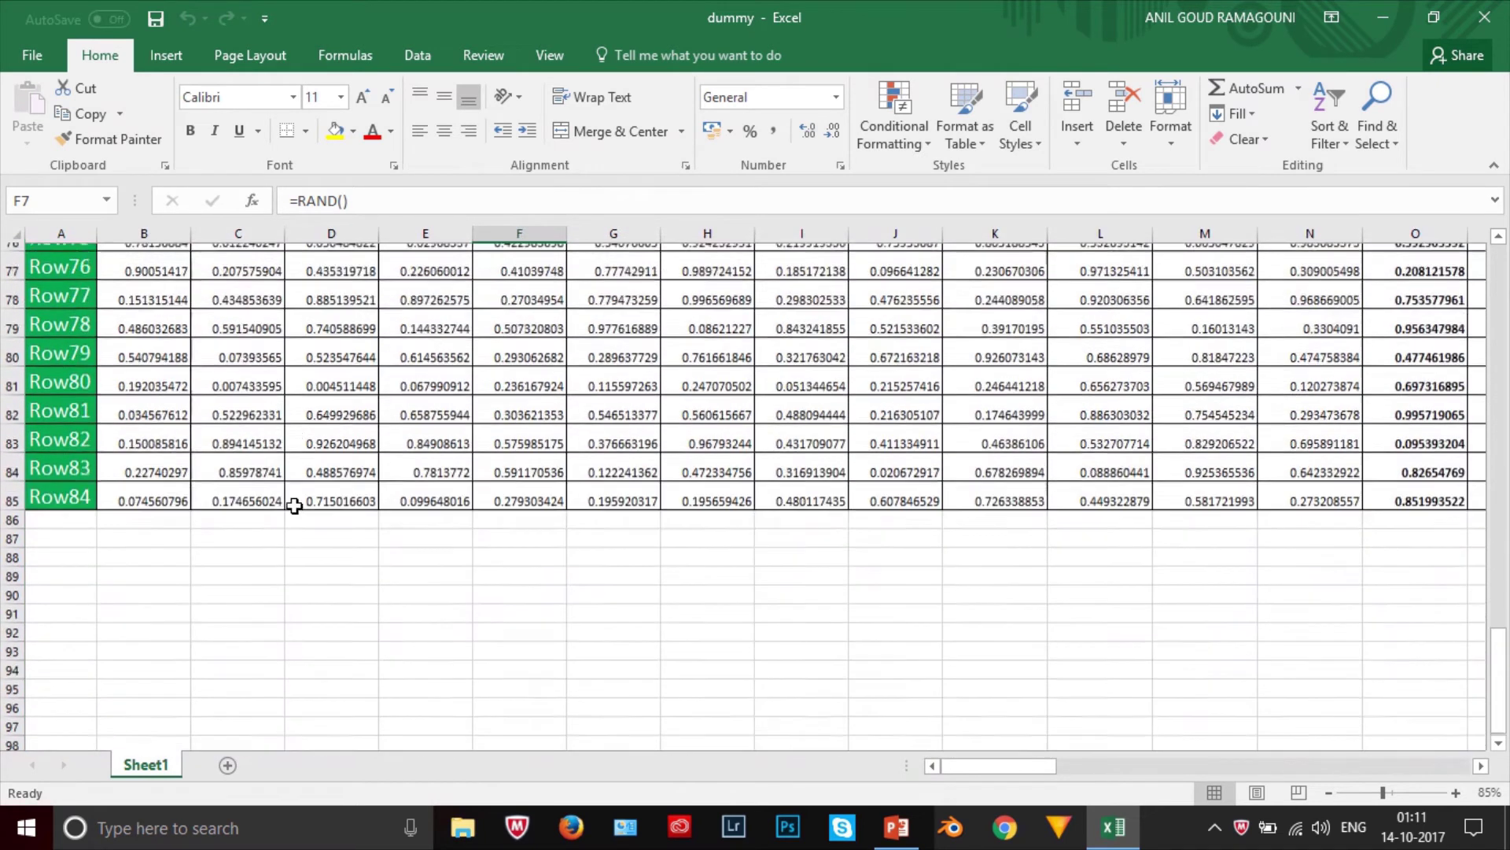
scroll(302, 537, "up", 10)
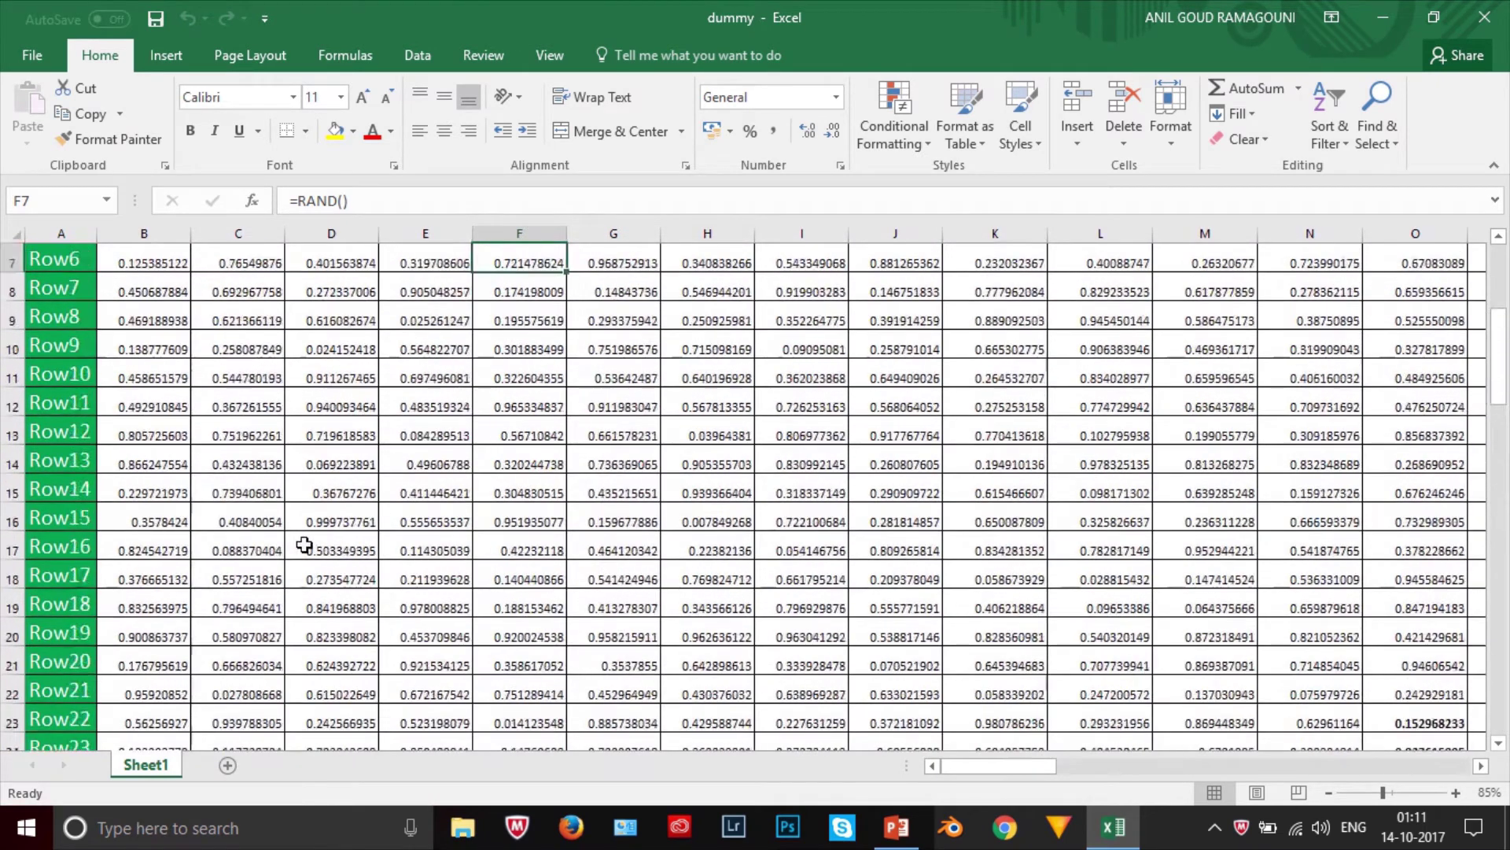
left_click_drag(971, 777, 1136, 762)
left_click(1027, 224)
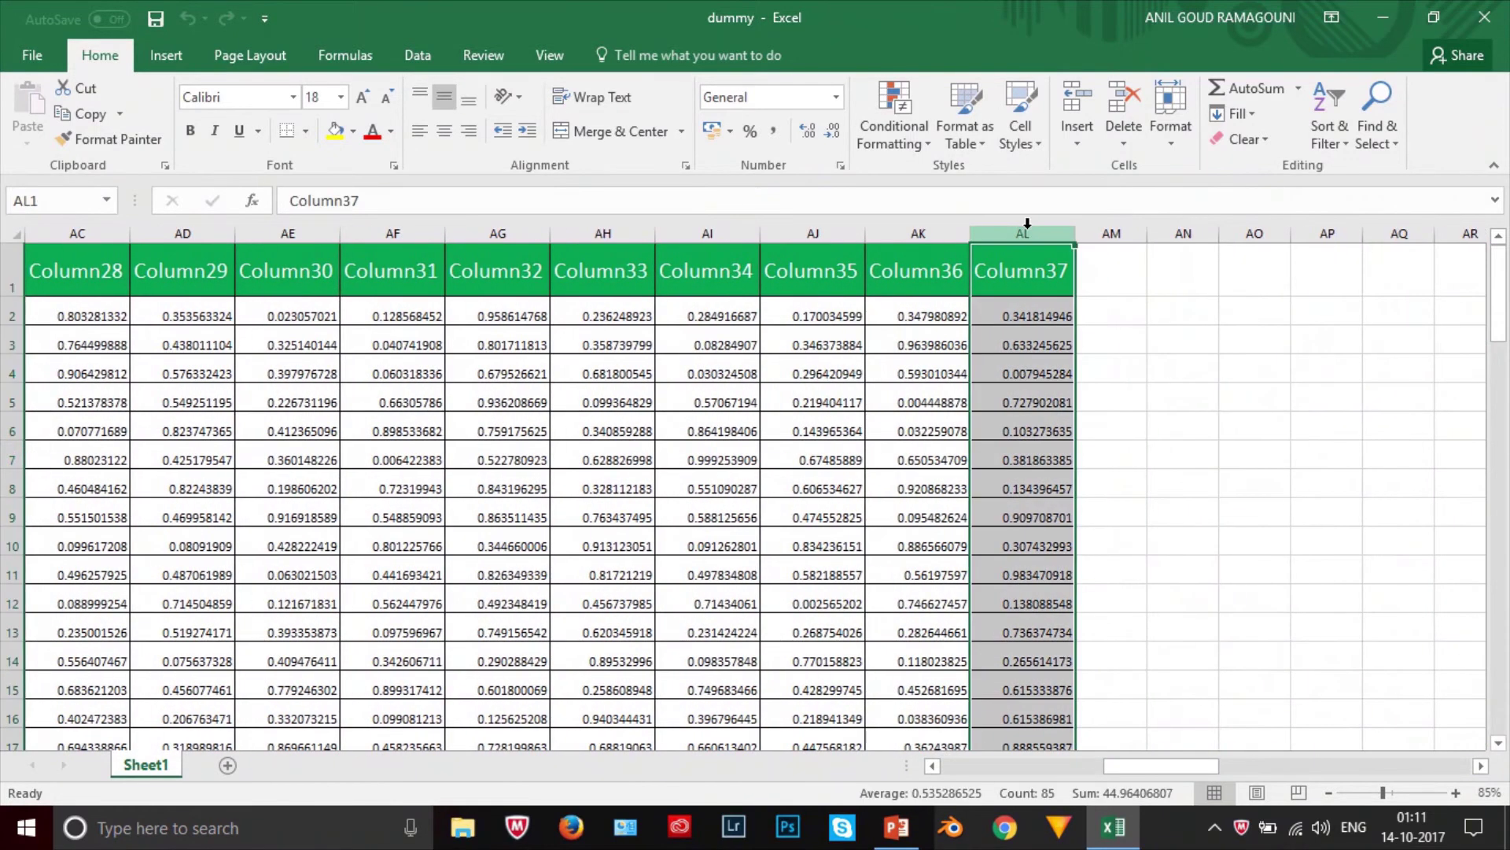
left_click_drag(1155, 768, 944, 766)
left_click(859, 507)
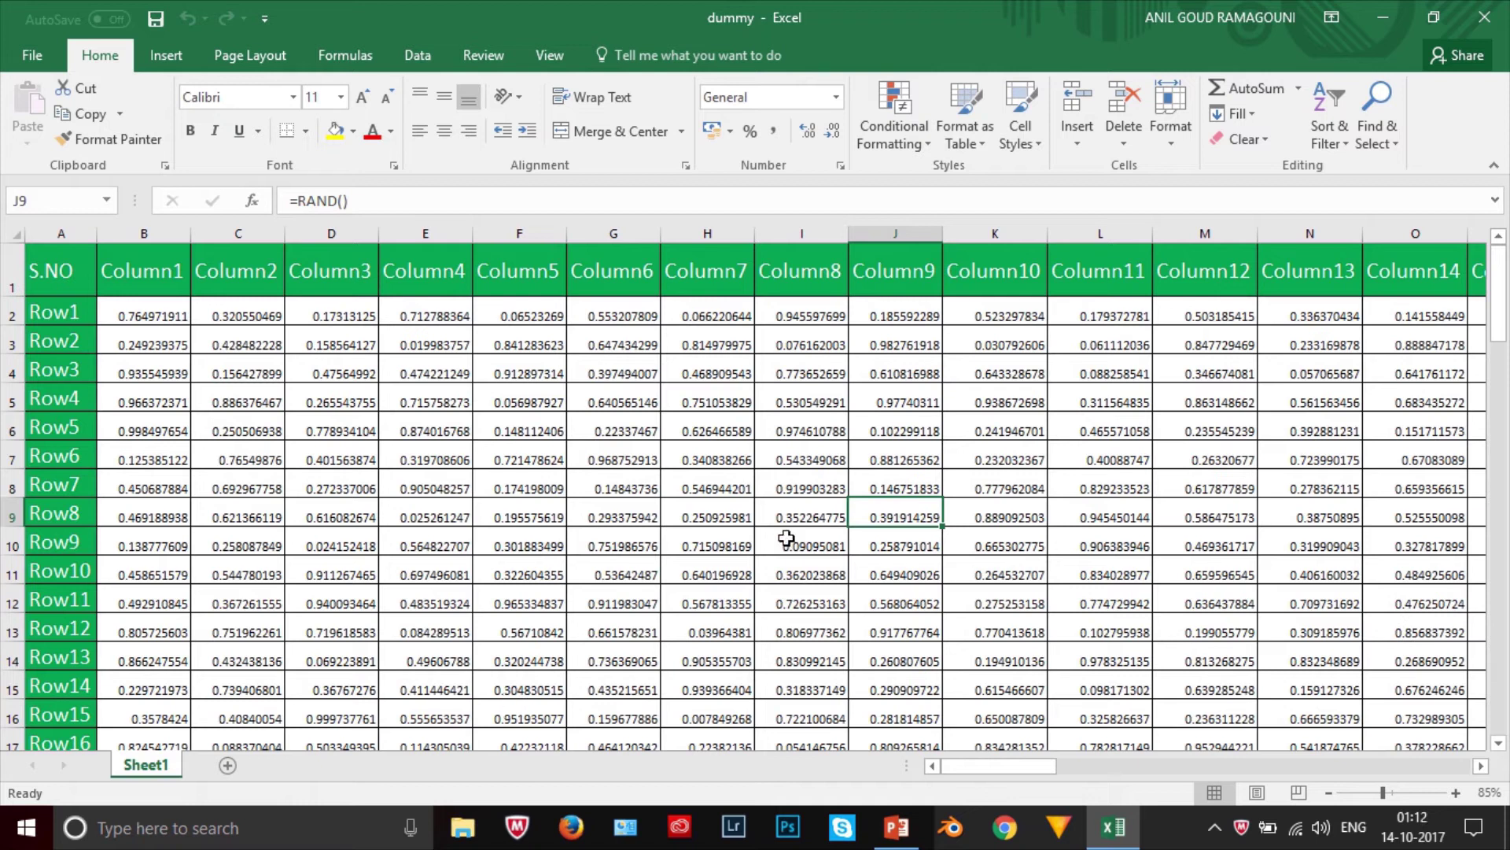
Enter 12345 in cell J11, where Column9 meets Row10.
left_click(899, 232)
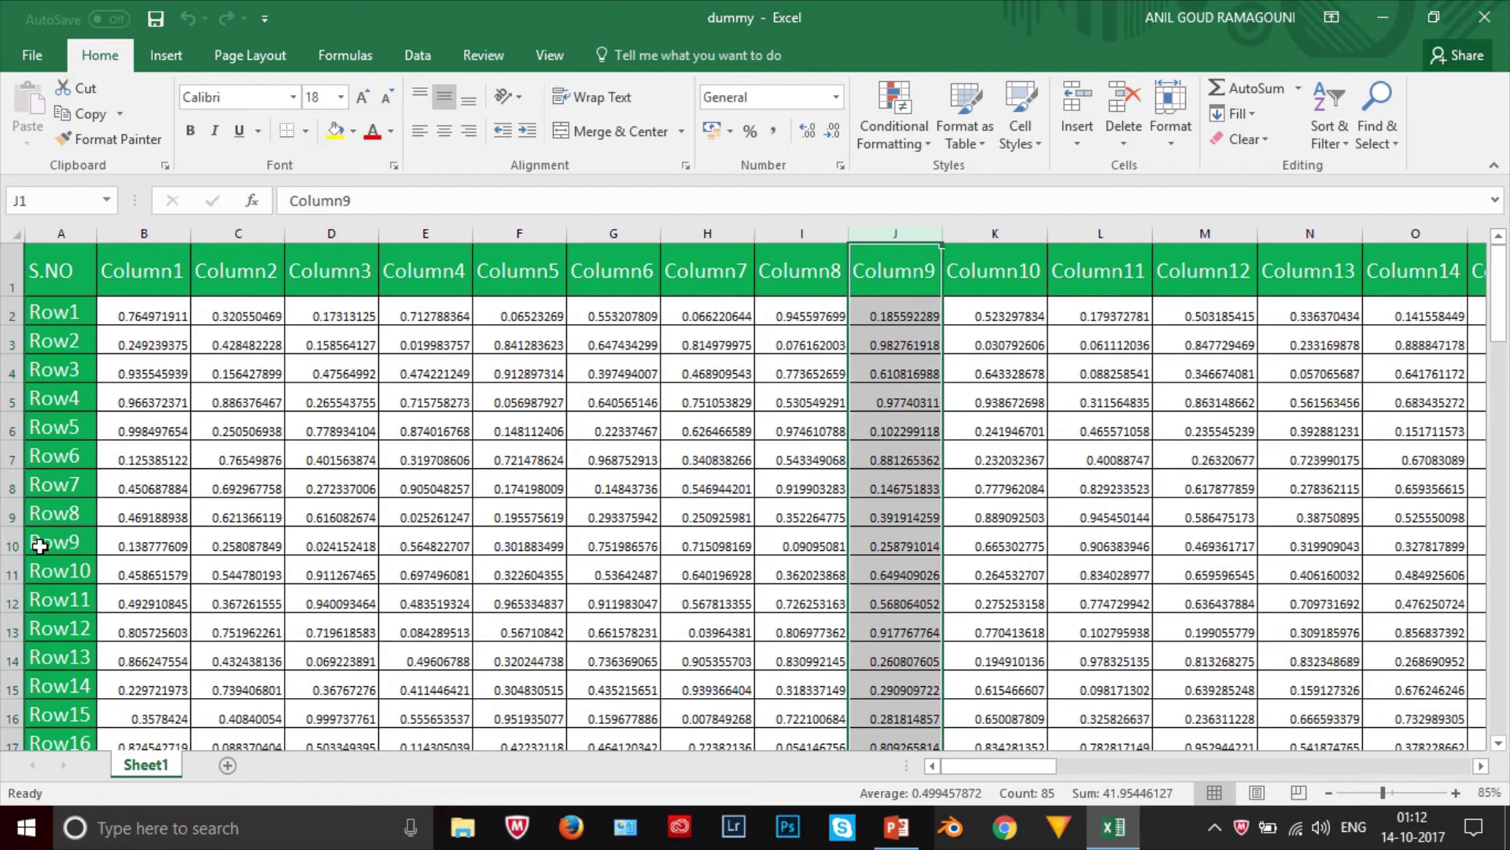
left_click(11, 574)
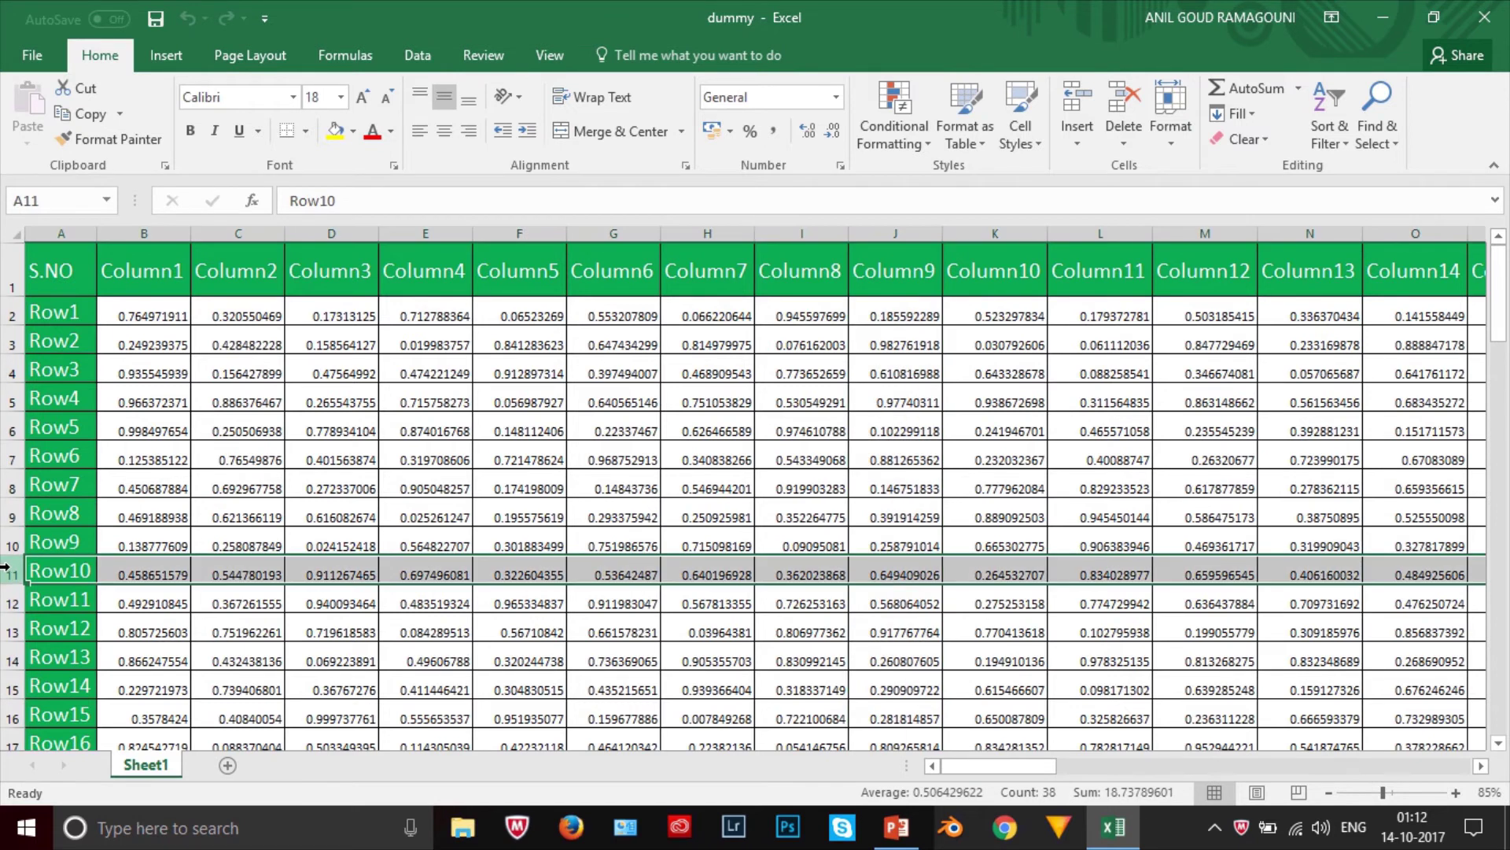
left_click(895, 572)
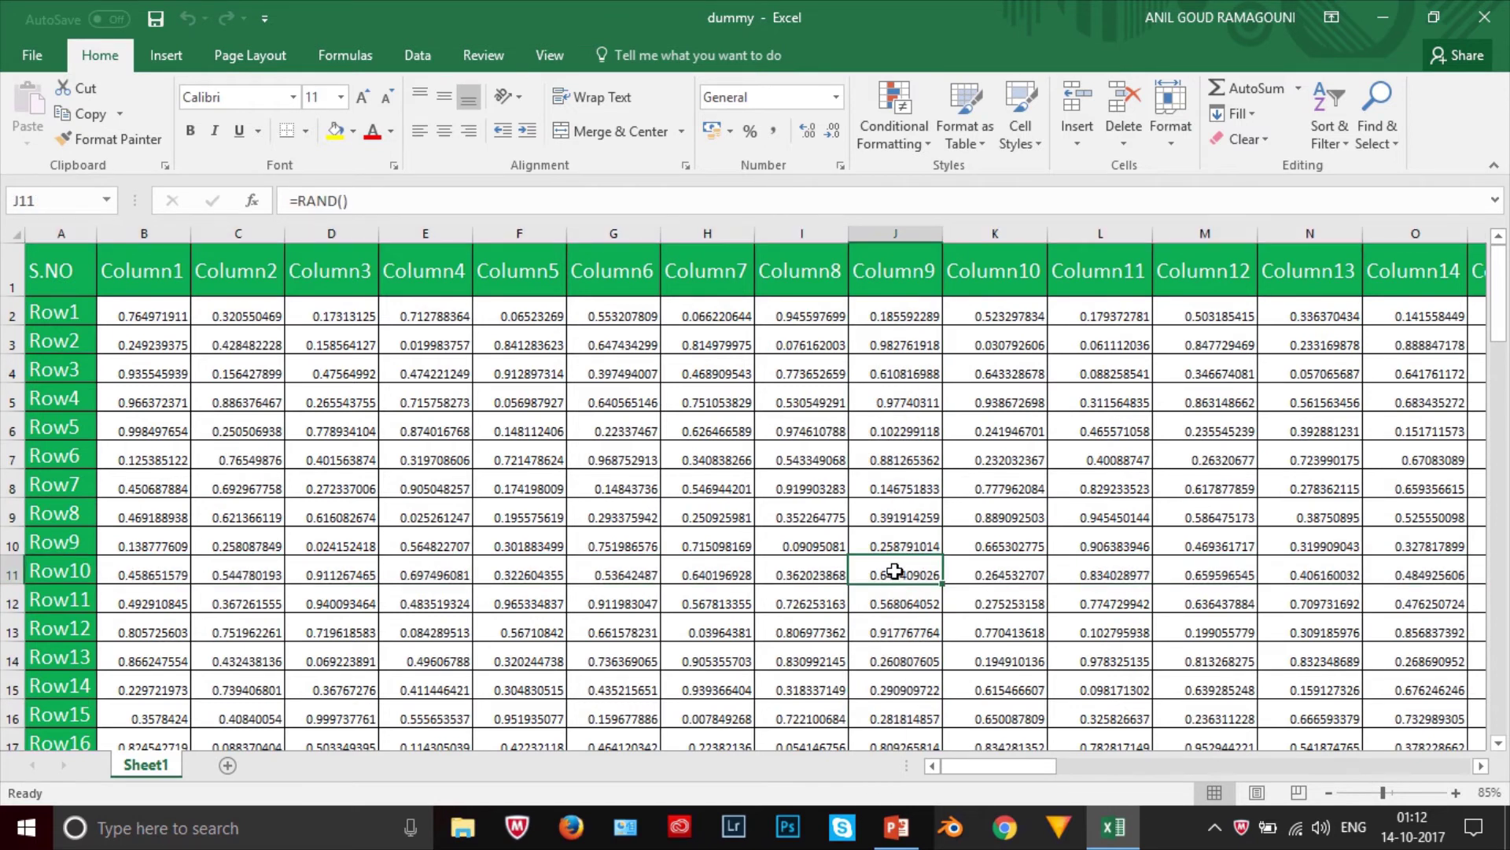
type("123")
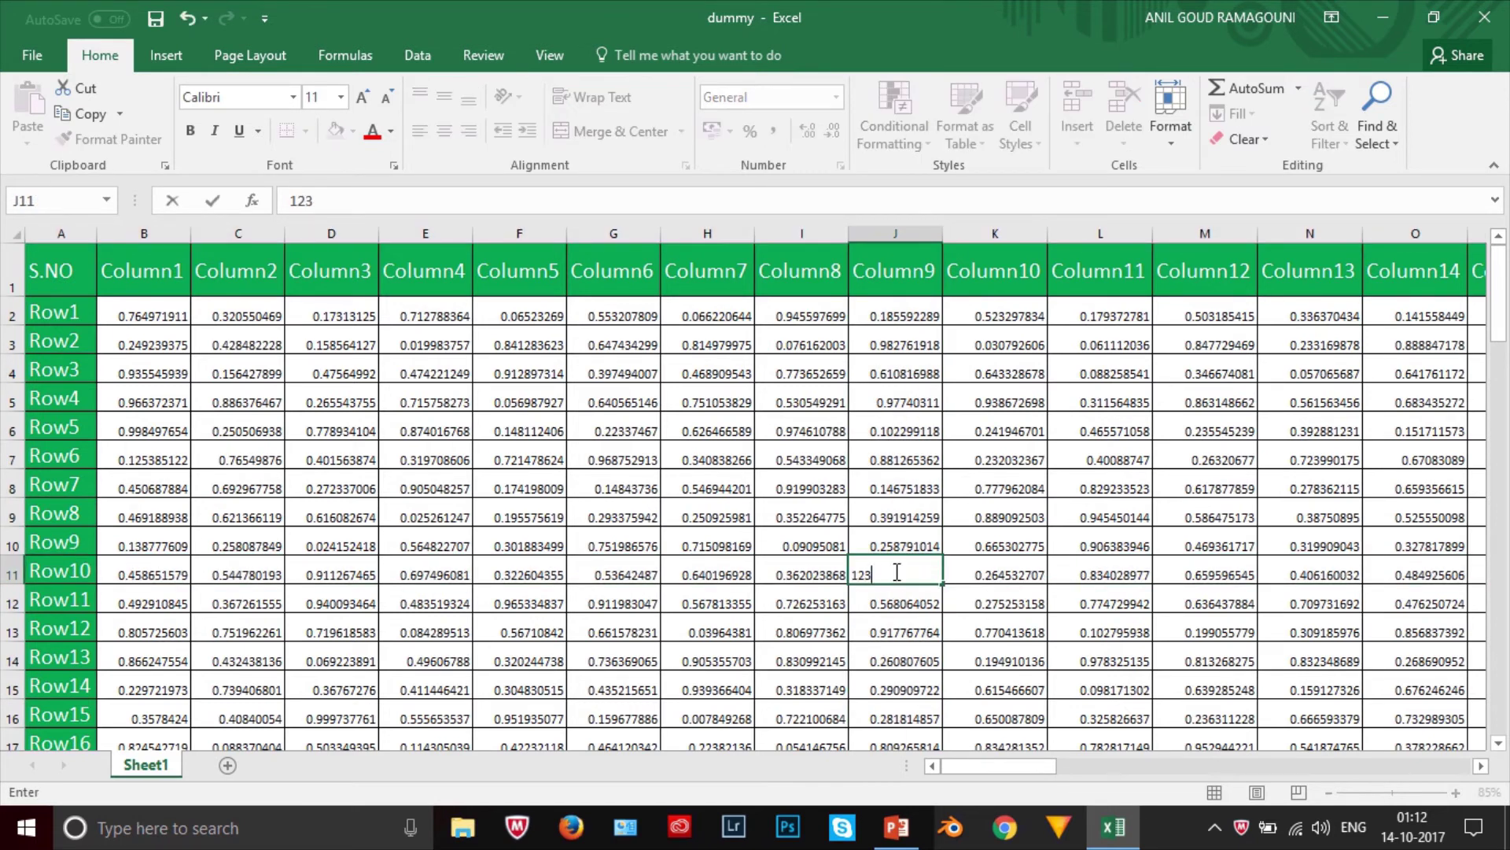
type("45")
left_click(908, 634)
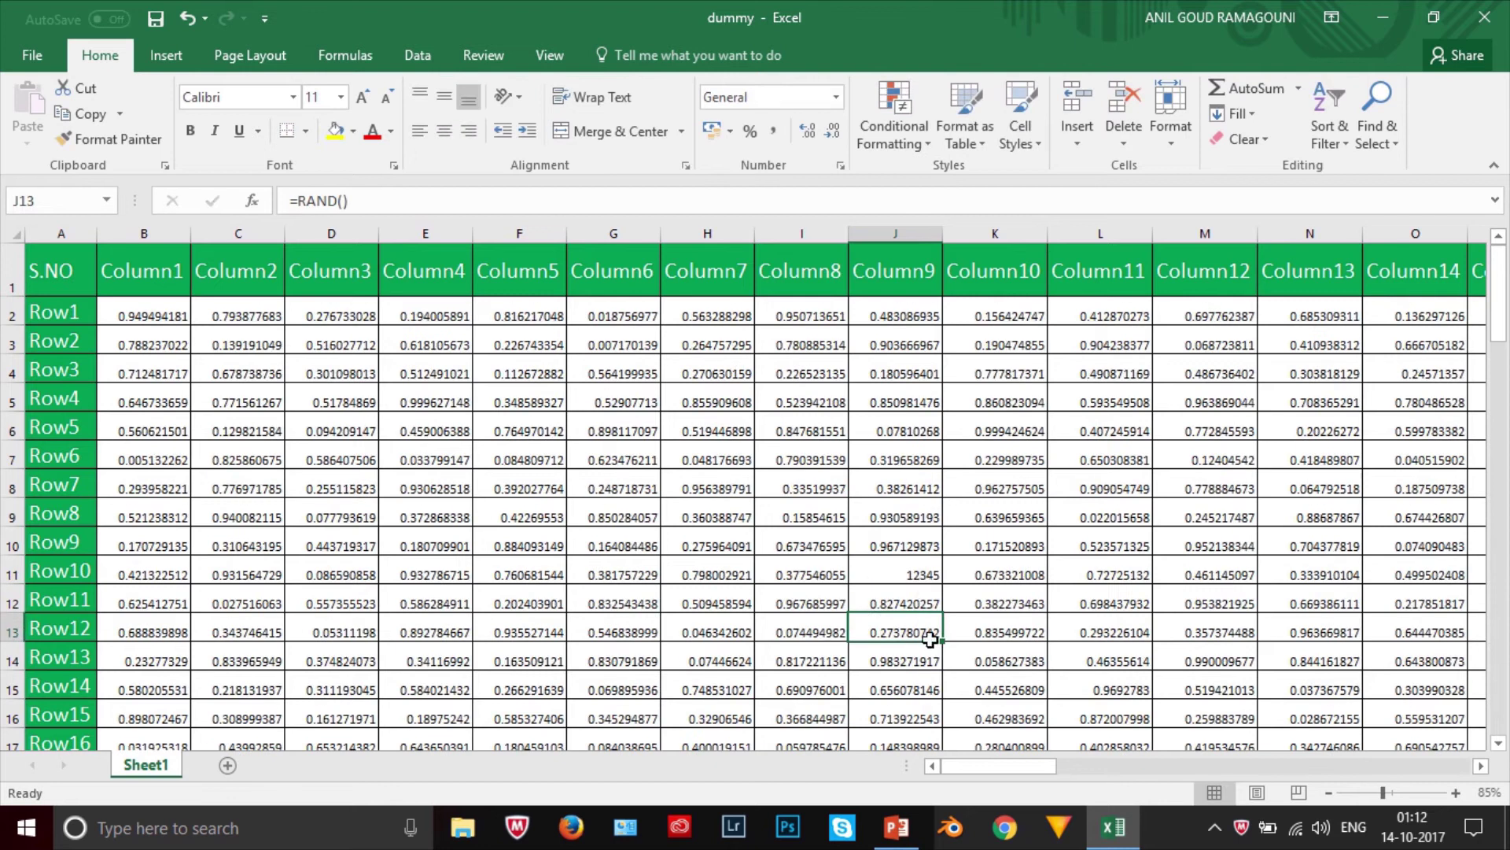
Inspect Row16, Row25 and Row38 further down the sheet and check whether their column headers can be read, comparing with the header row.
left_click(922, 573)
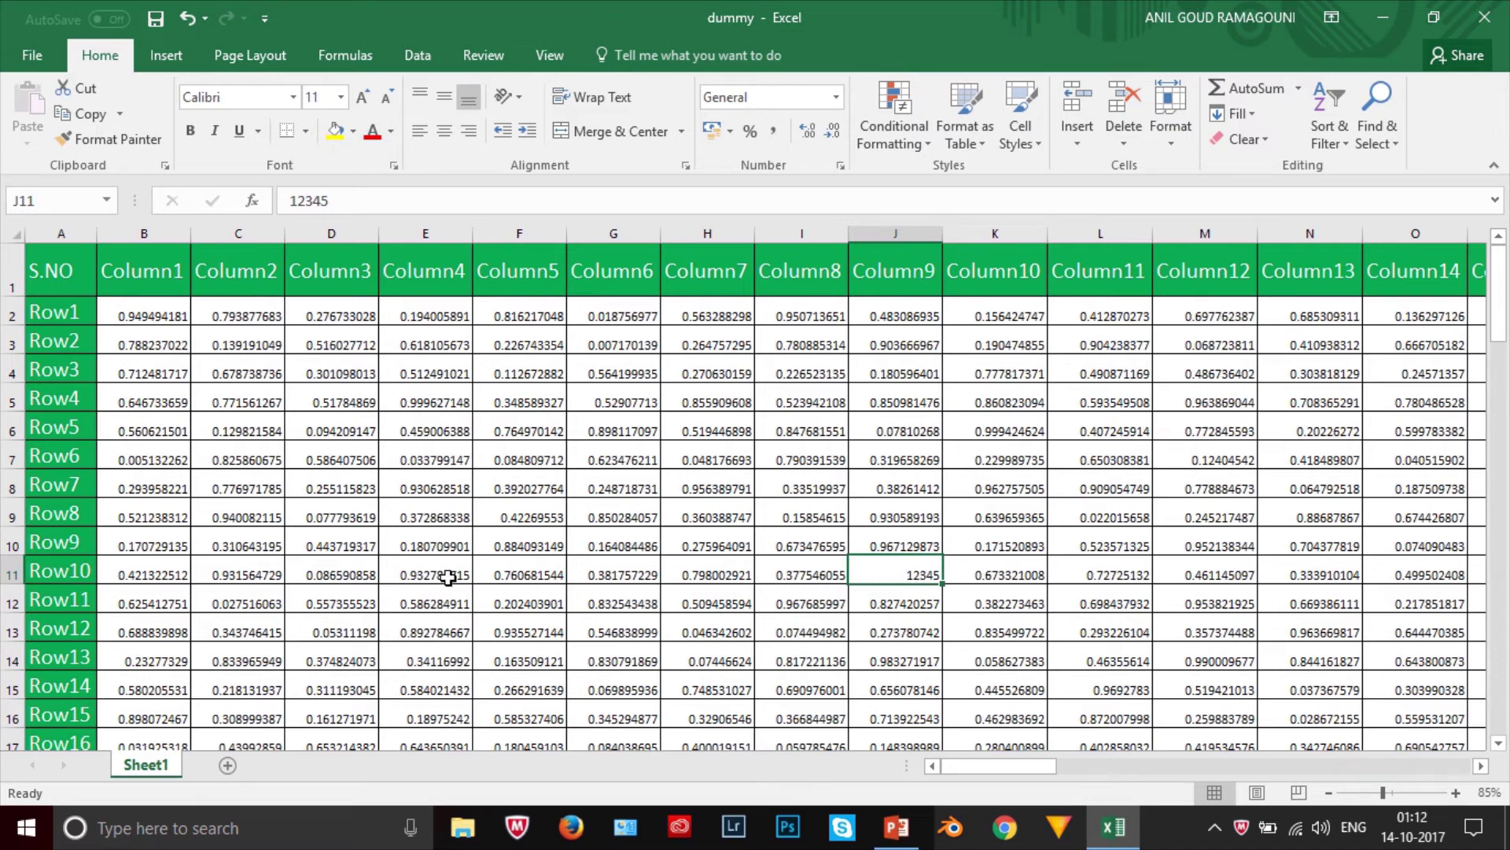
left_click(55, 742)
left_click(9, 741)
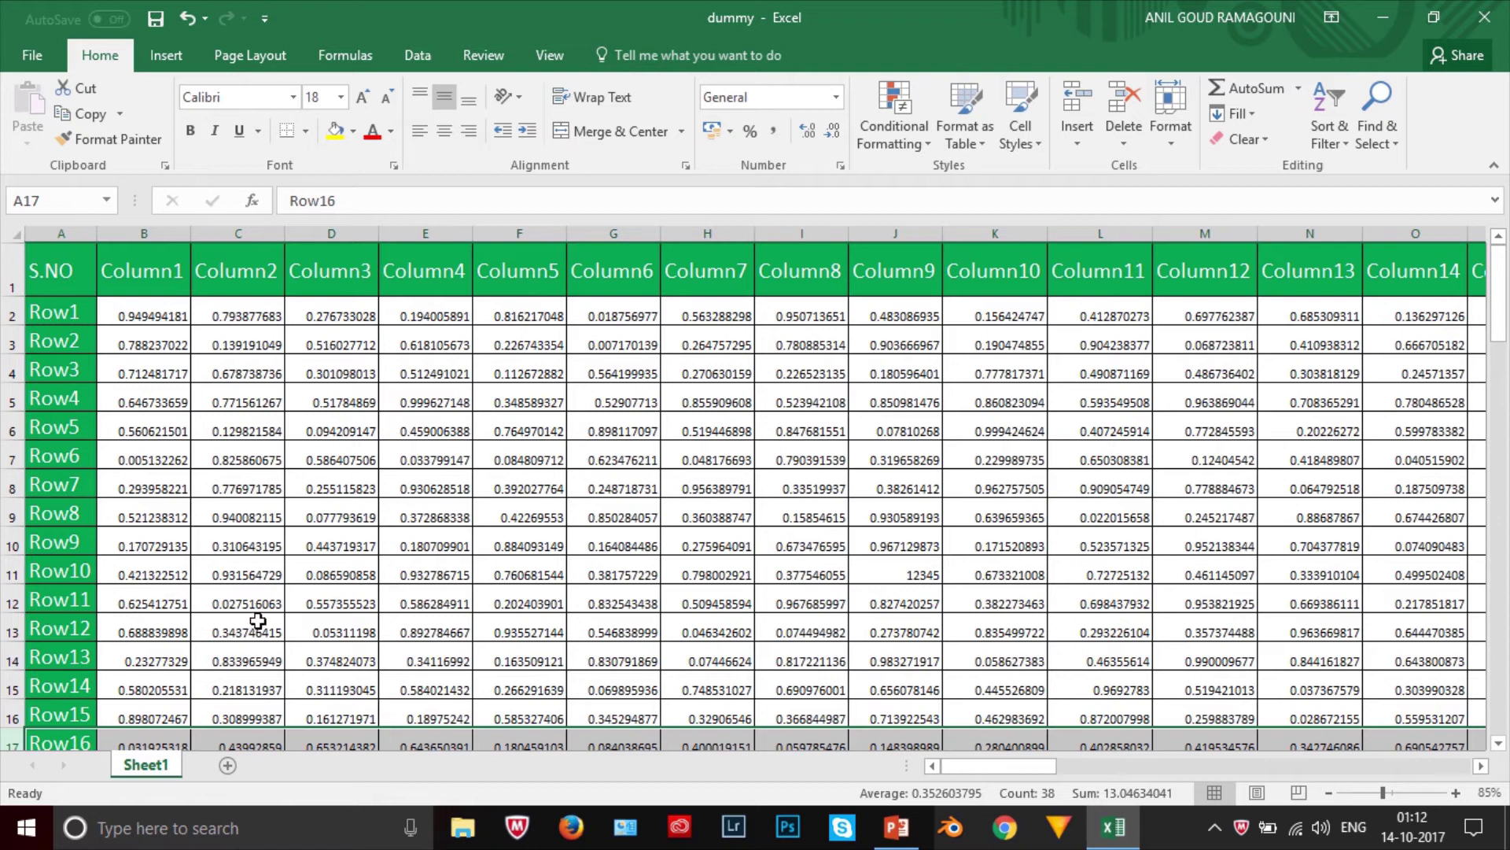
left_click(535, 546)
left_click_drag(1502, 283, 1507, 425)
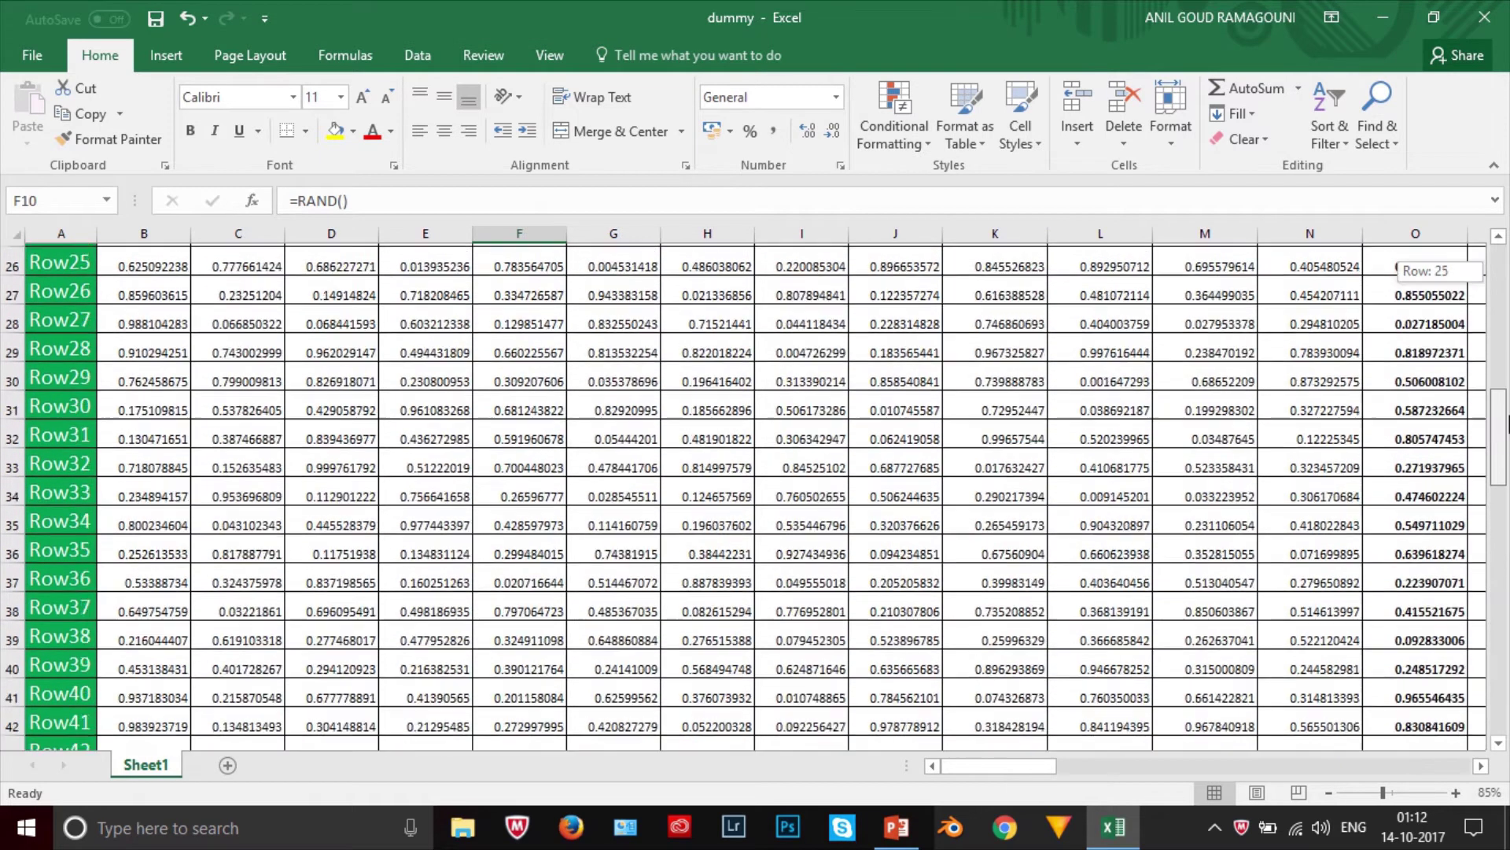
left_click(13, 262)
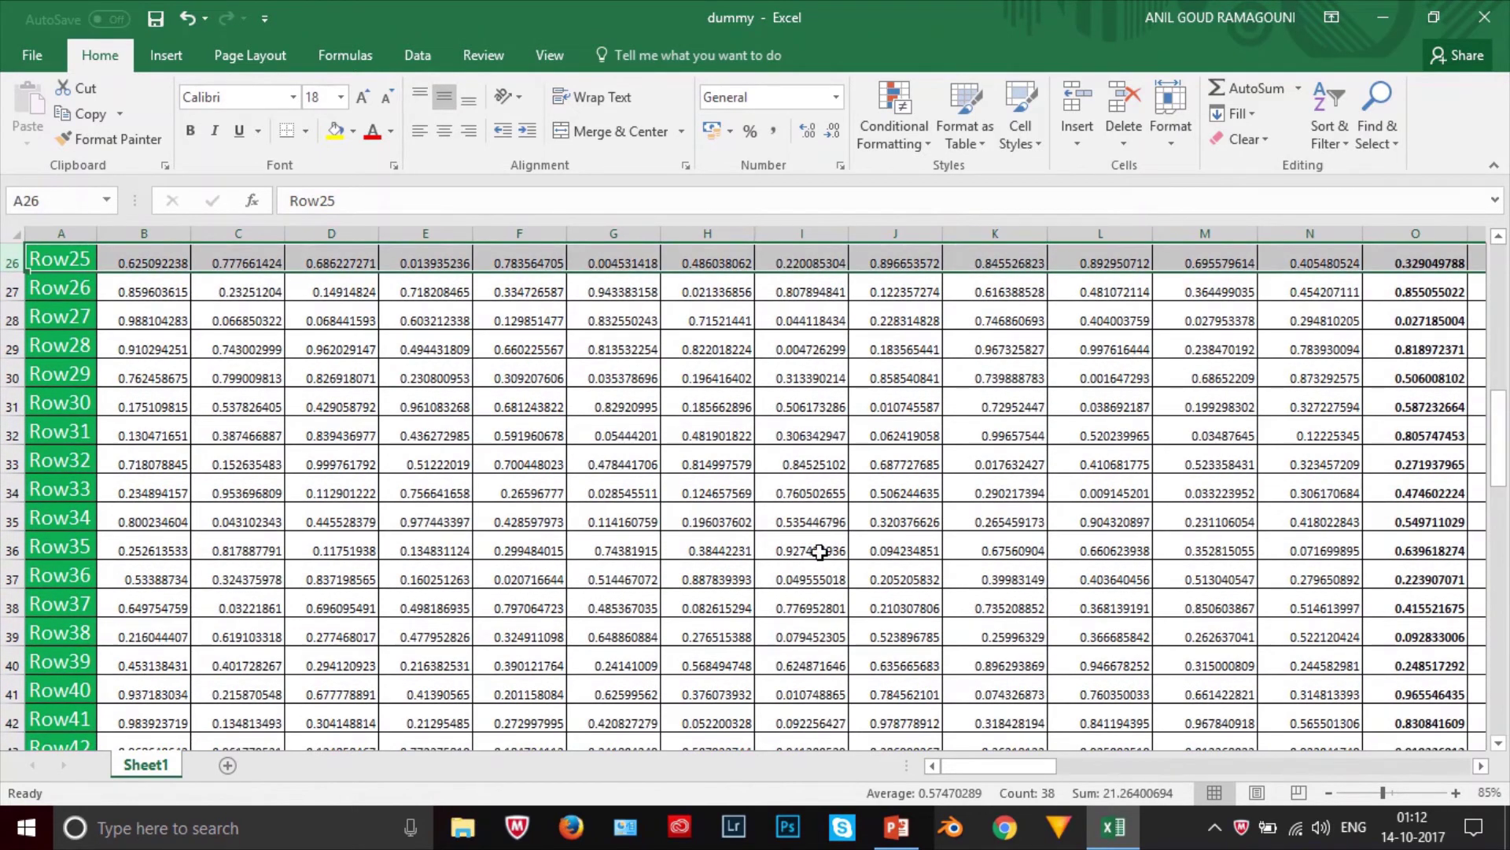
left_click(322, 633)
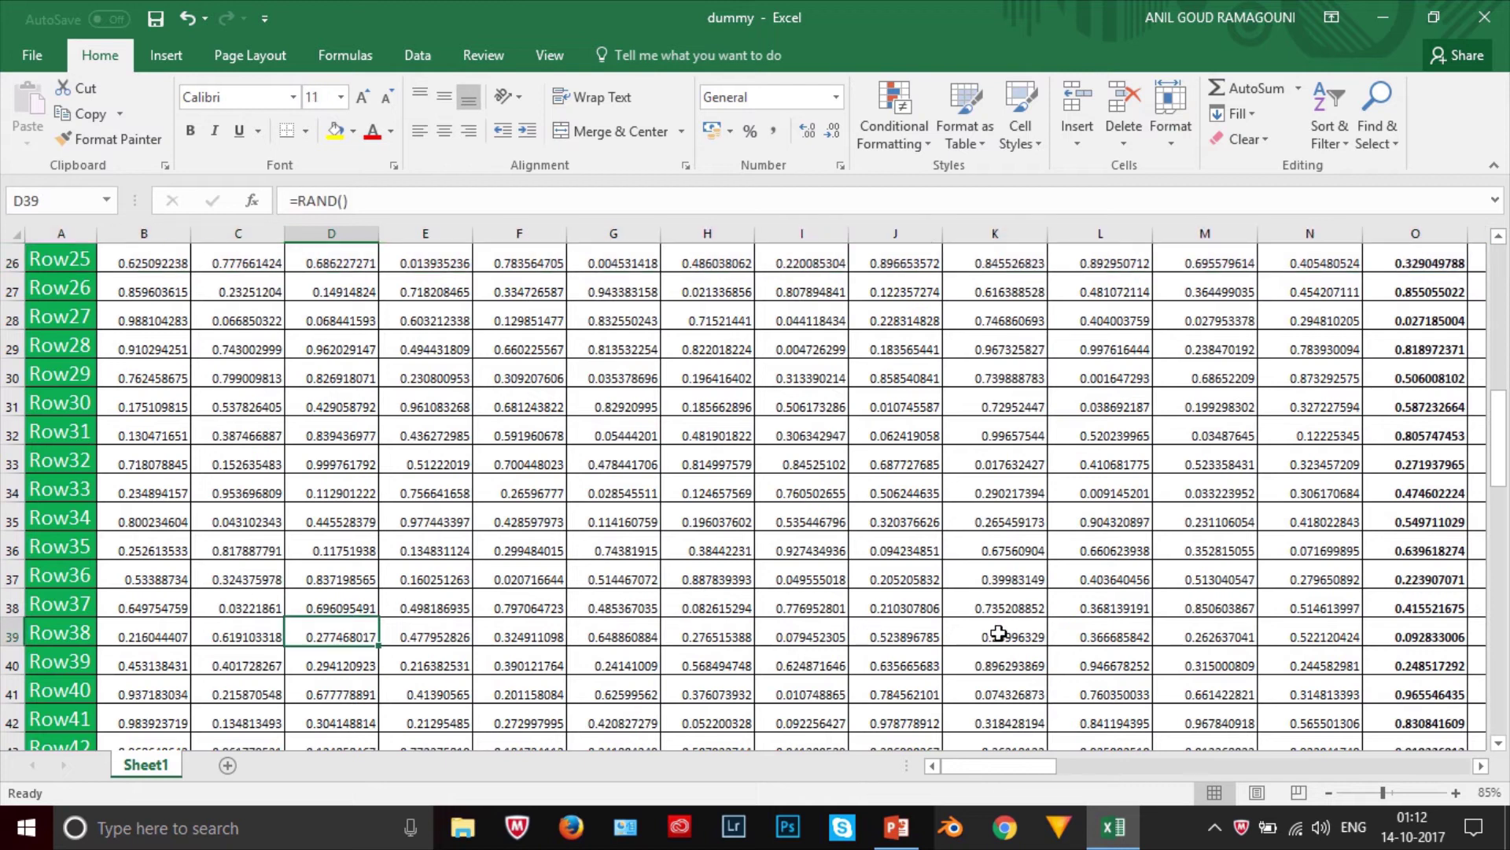
left_click(12, 634)
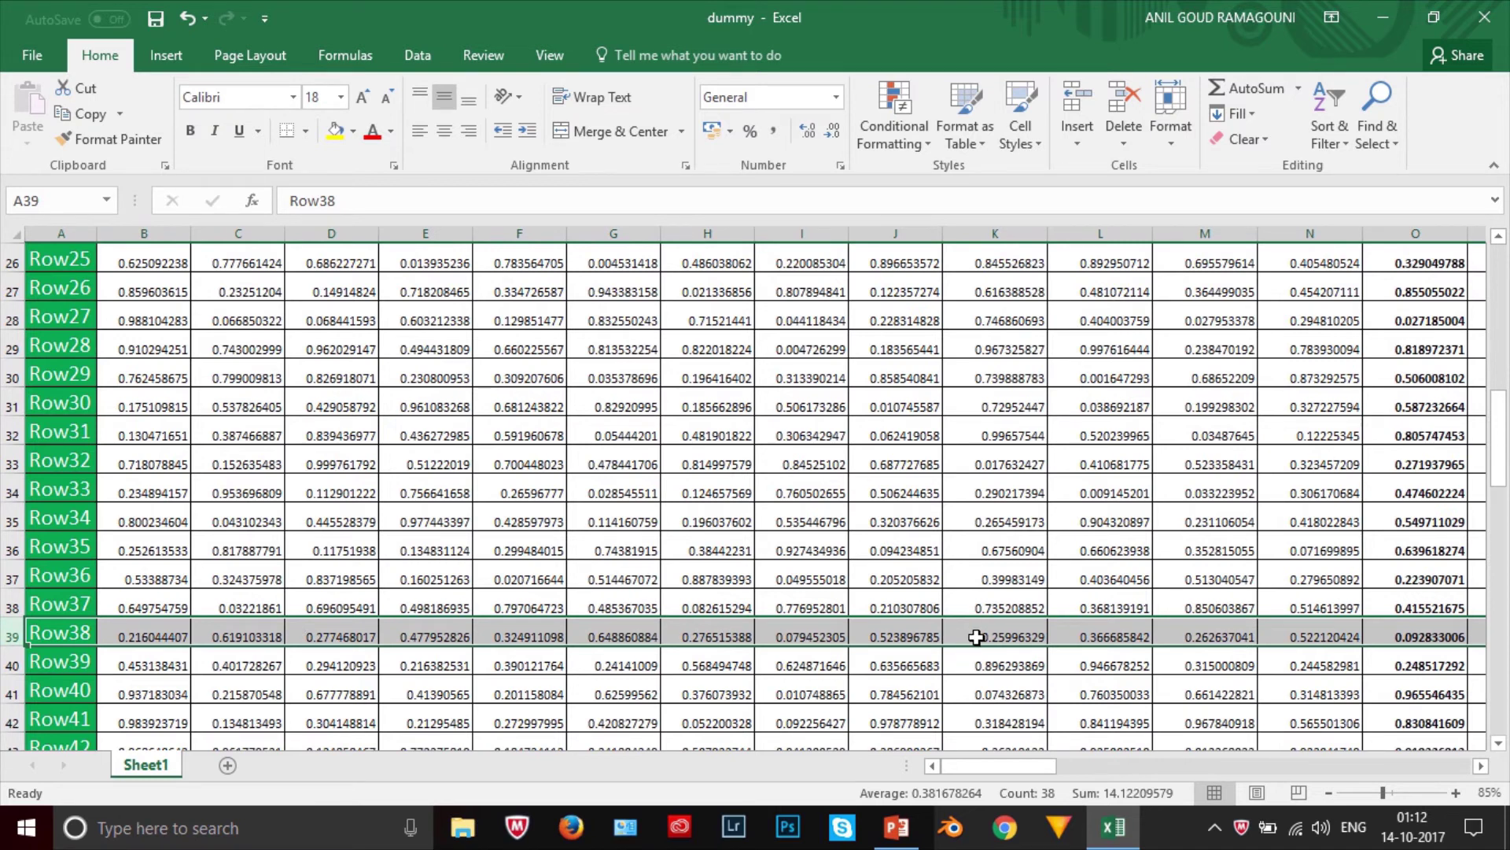
left_click(977, 637)
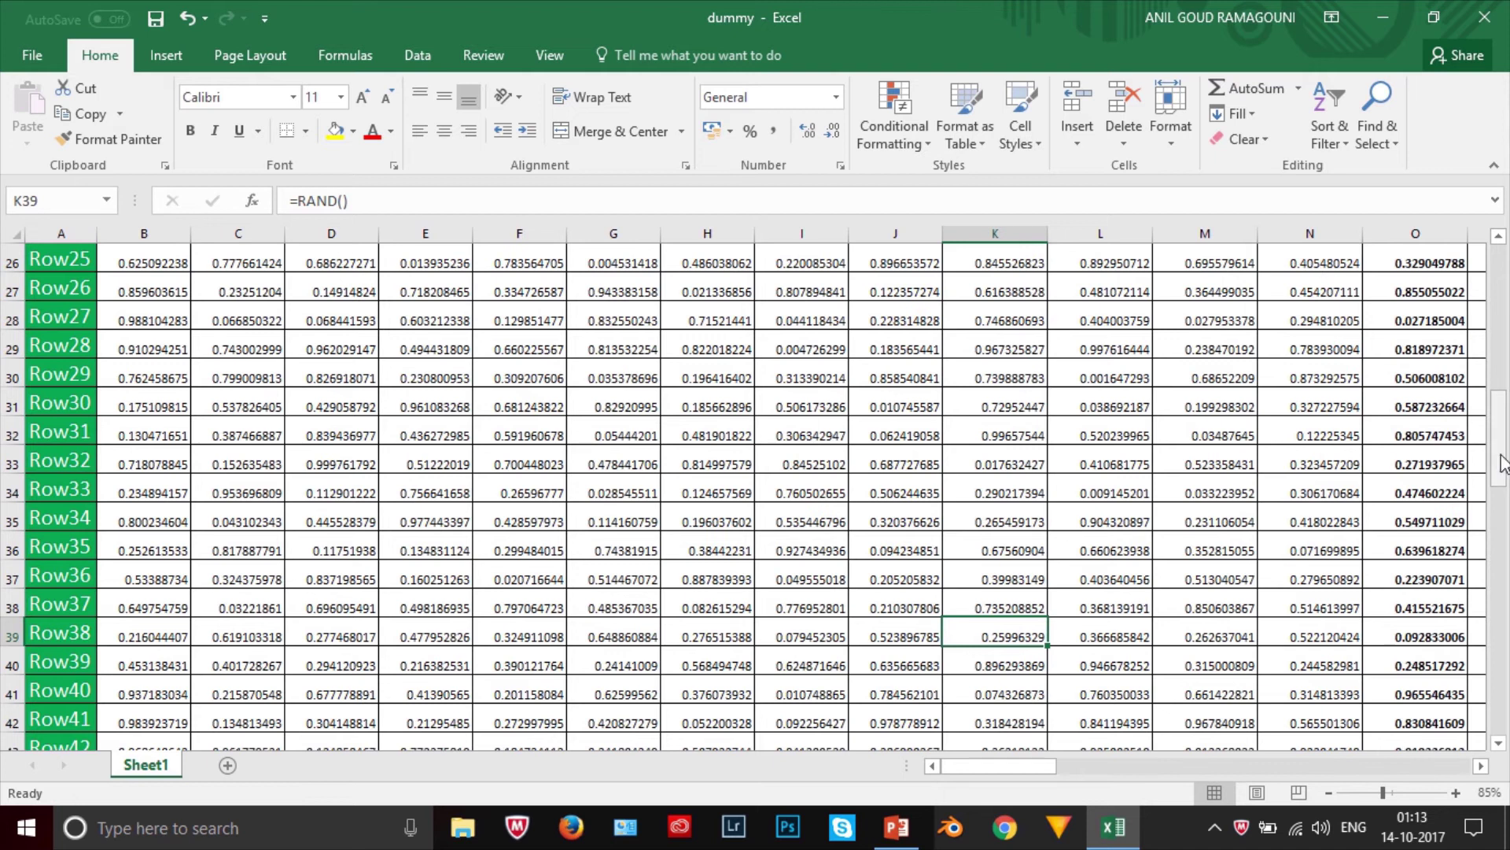
left_click_drag(1502, 464, 1508, 293)
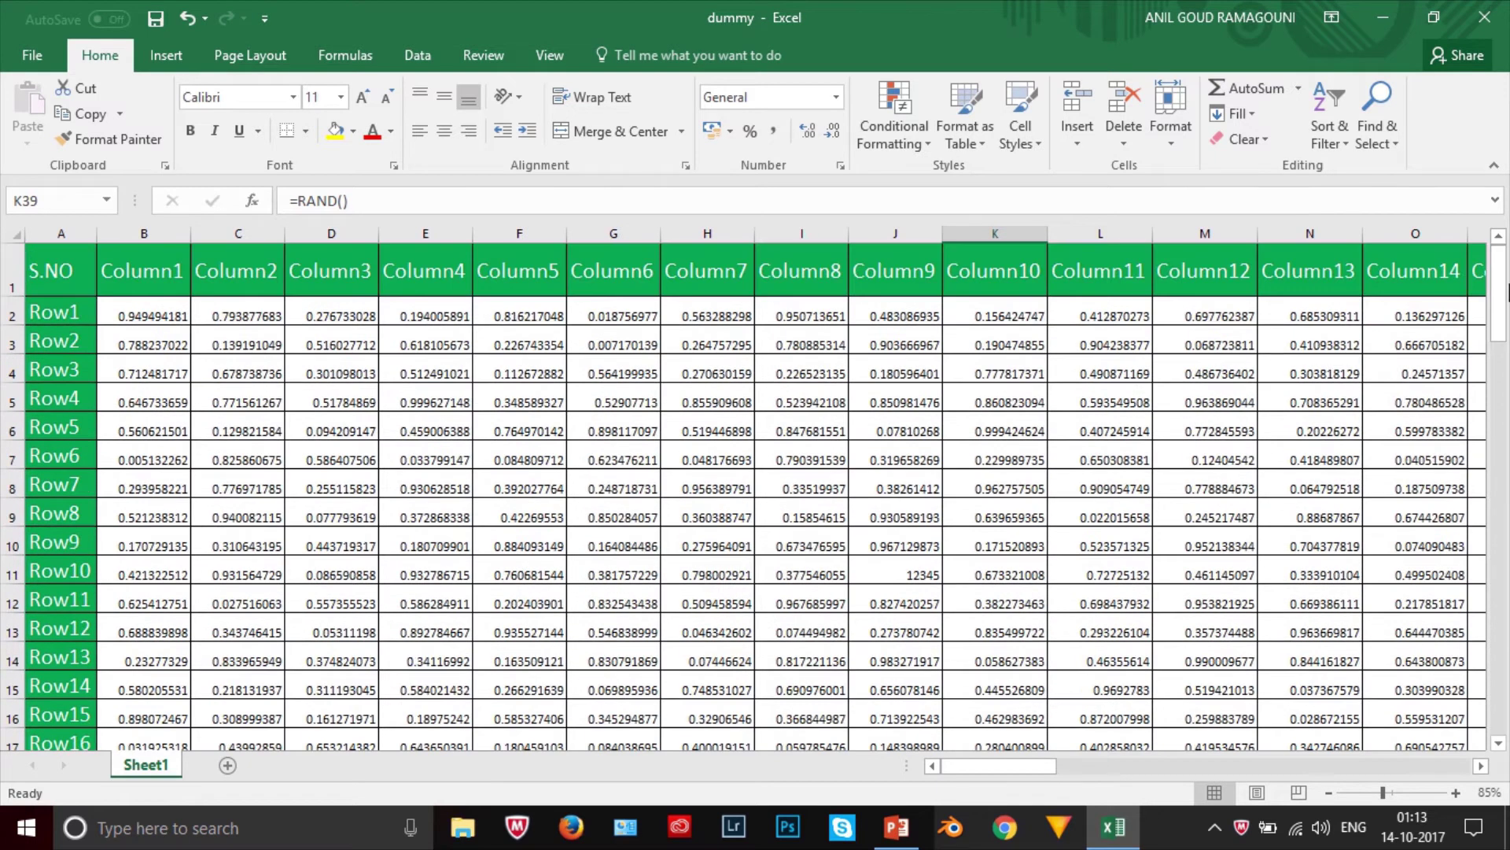
left_click(3, 250)
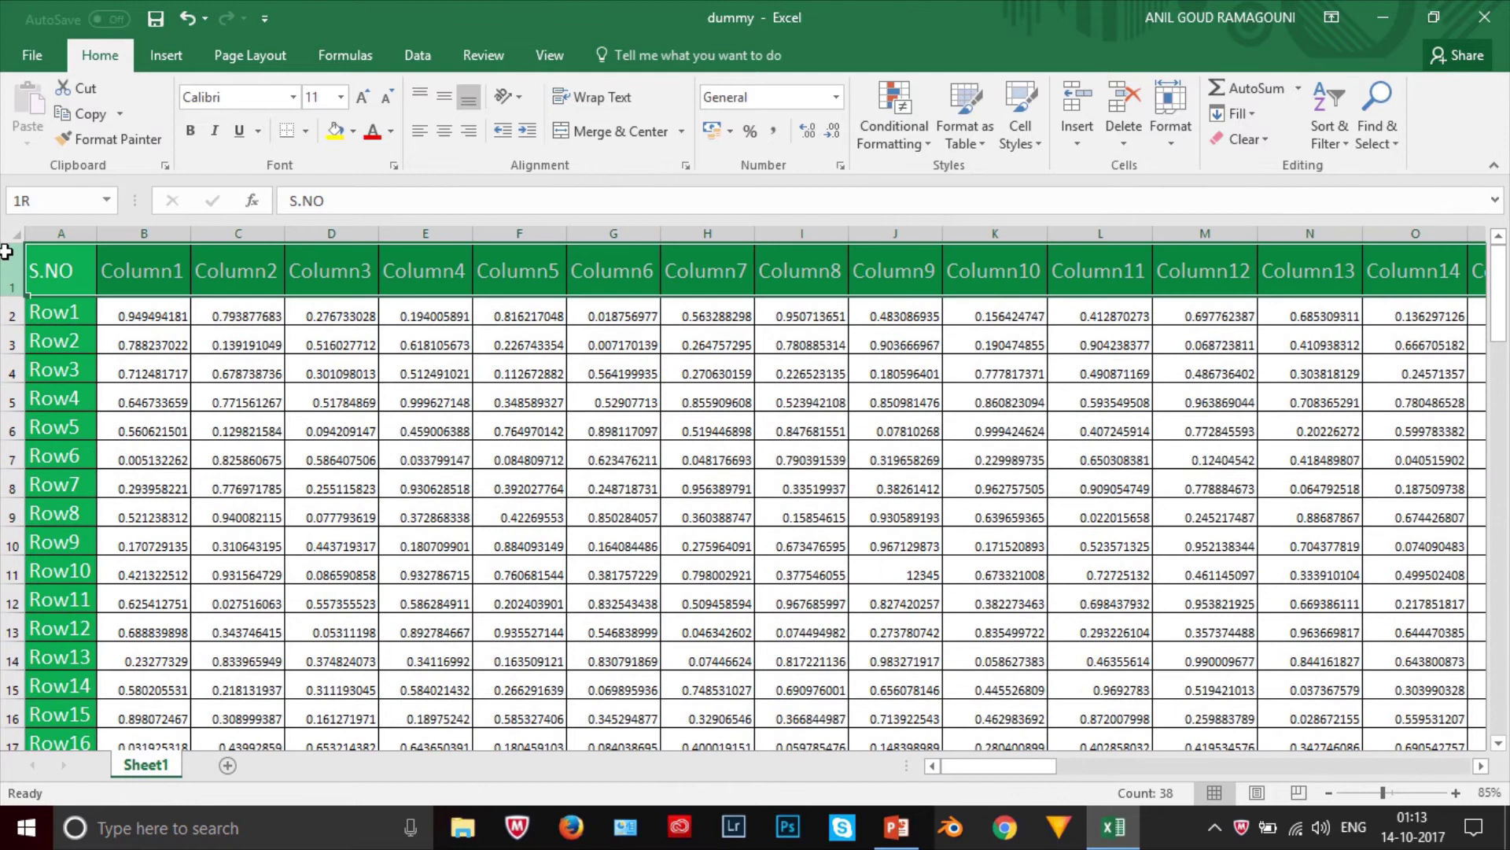
left_click(683, 395)
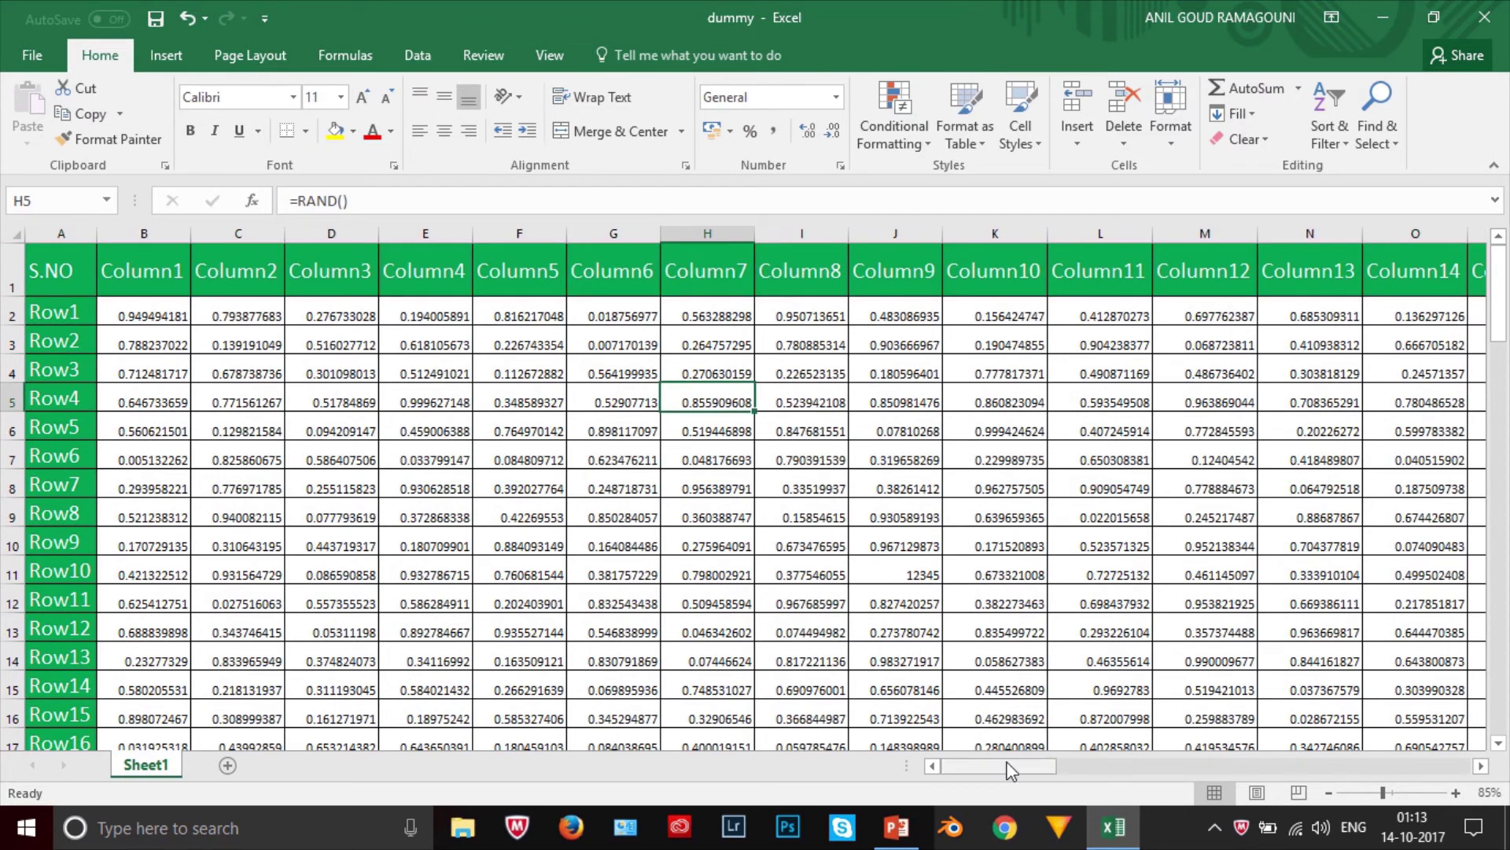
Inspect the columns from Column5 onward and check whether the S.NO row labels can still be read beside the values.
left_click_drag(994, 778, 1027, 767)
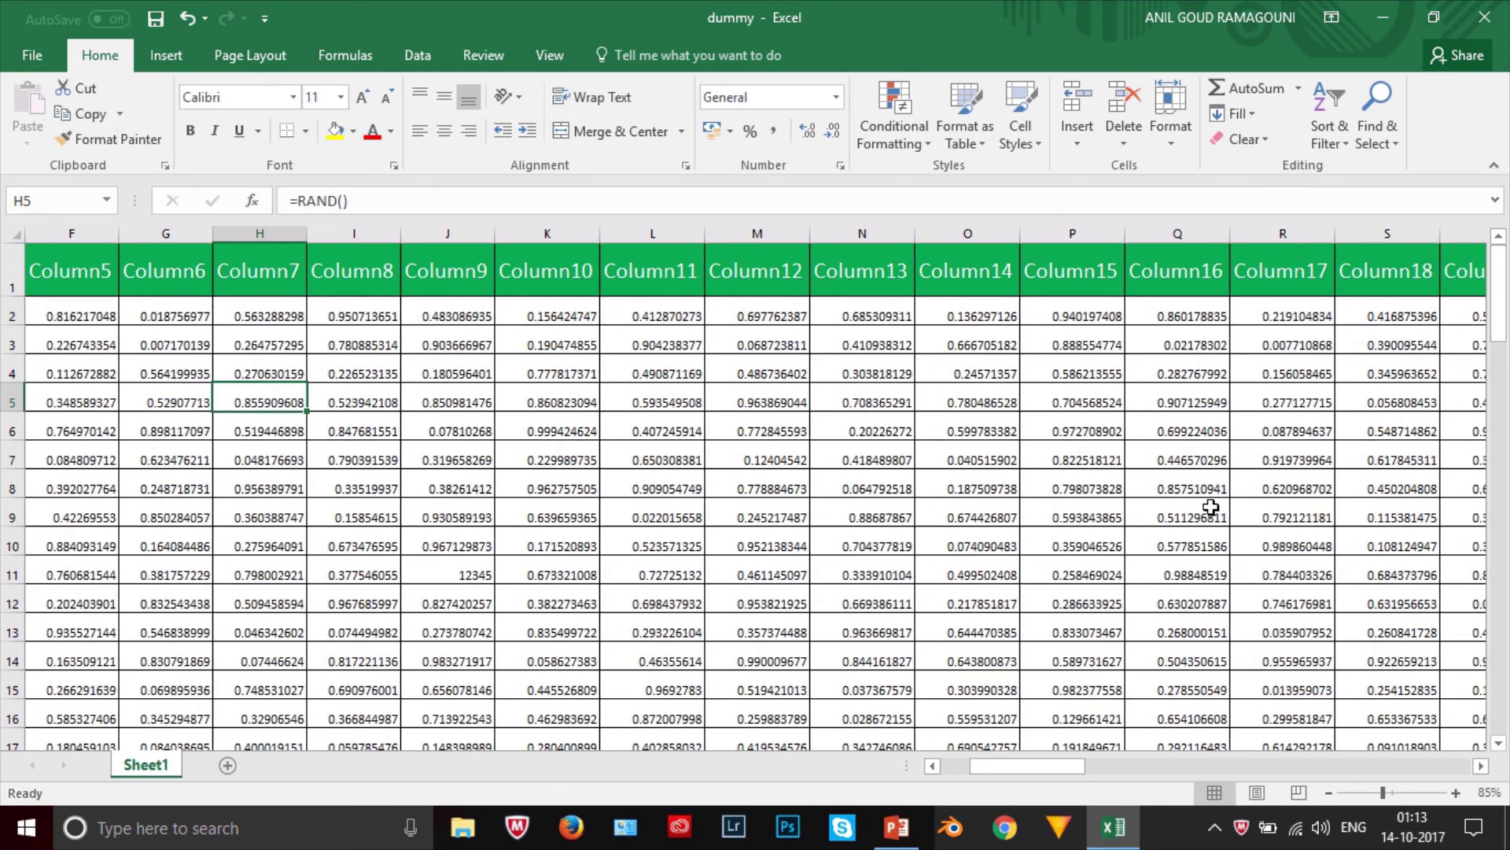
scroll(1211, 507, "down", 4)
scroll(1209, 511, "up", 4)
left_click_drag(63, 318, 35, 748)
left_click(71, 230)
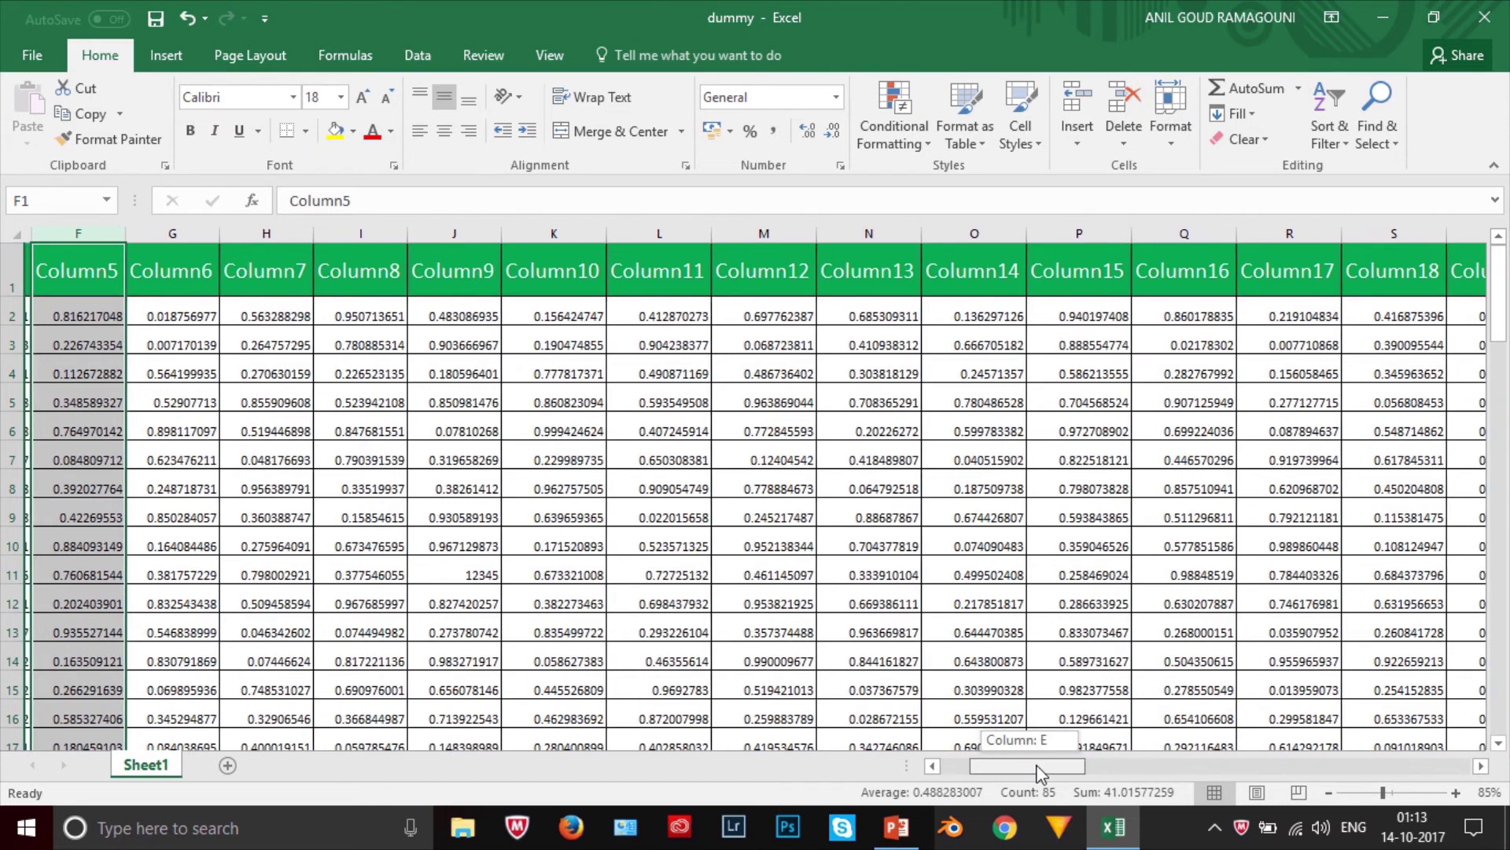
left_click_drag(1030, 765, 976, 779)
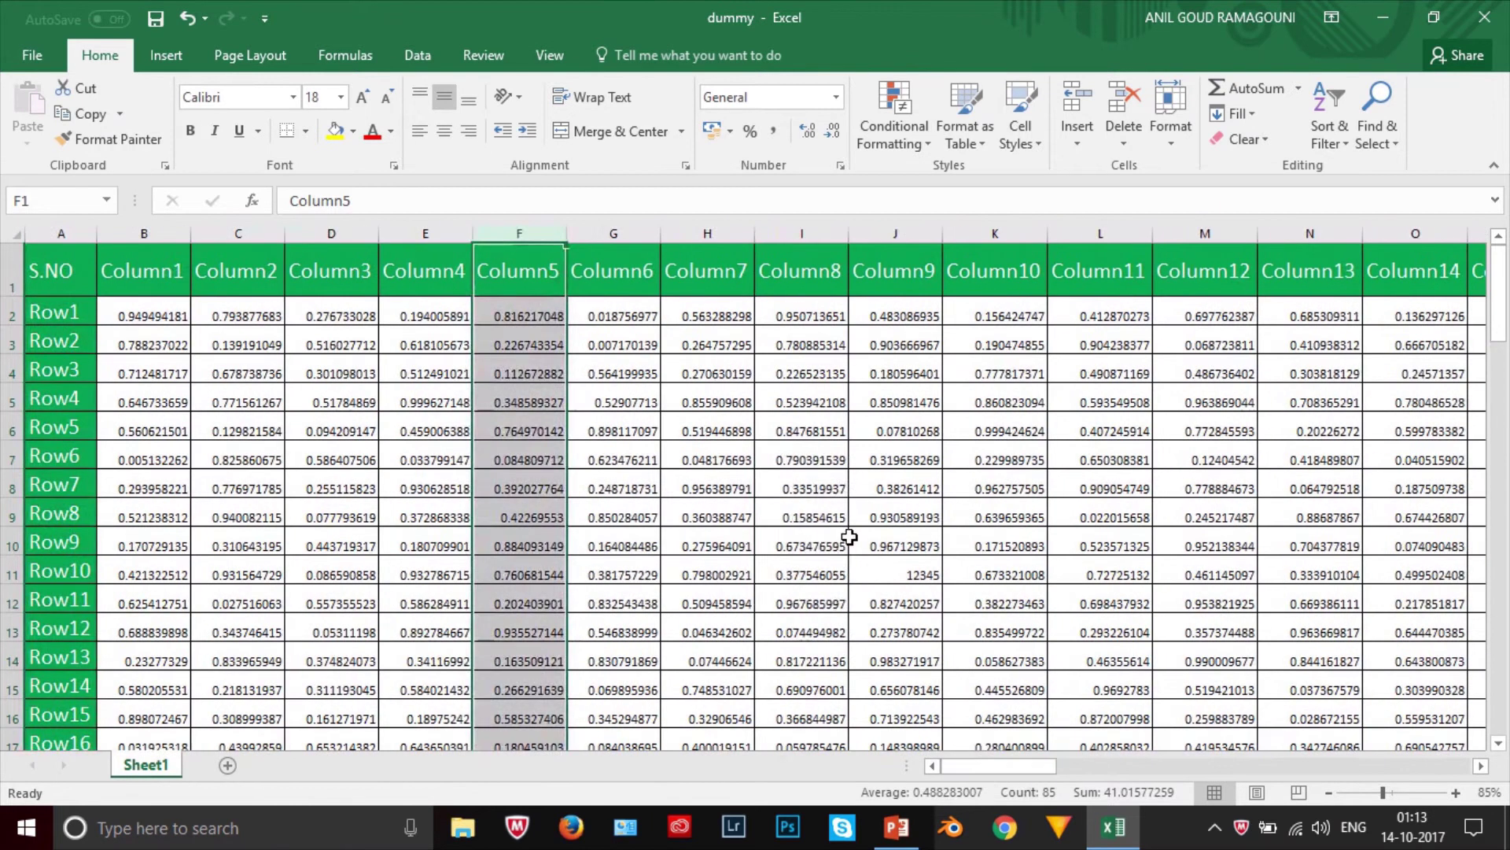
left_click(853, 541)
left_click(63, 275)
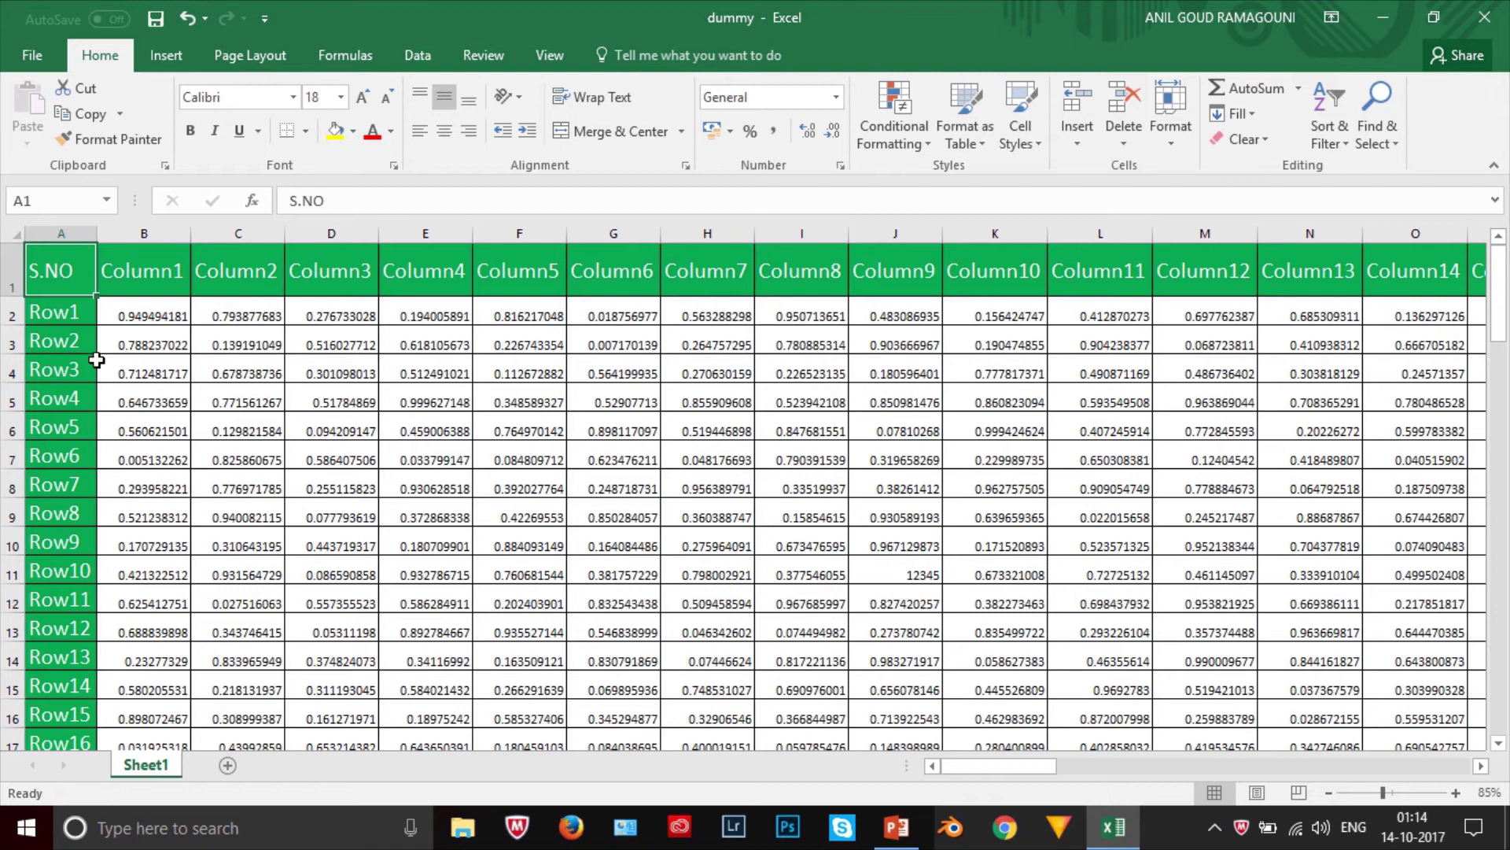
left_click(4, 272)
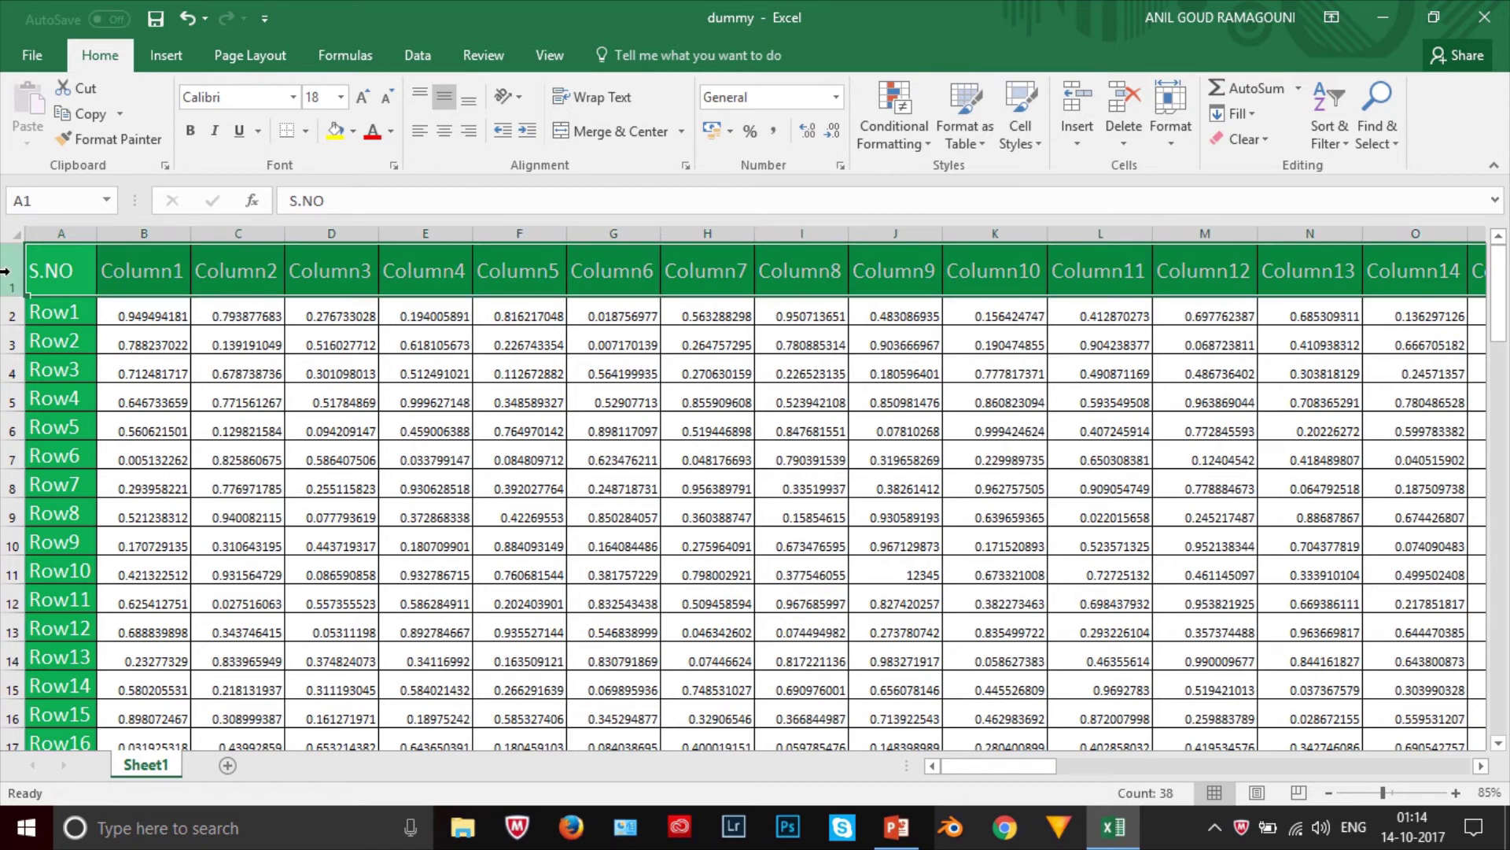
left_click(260, 374)
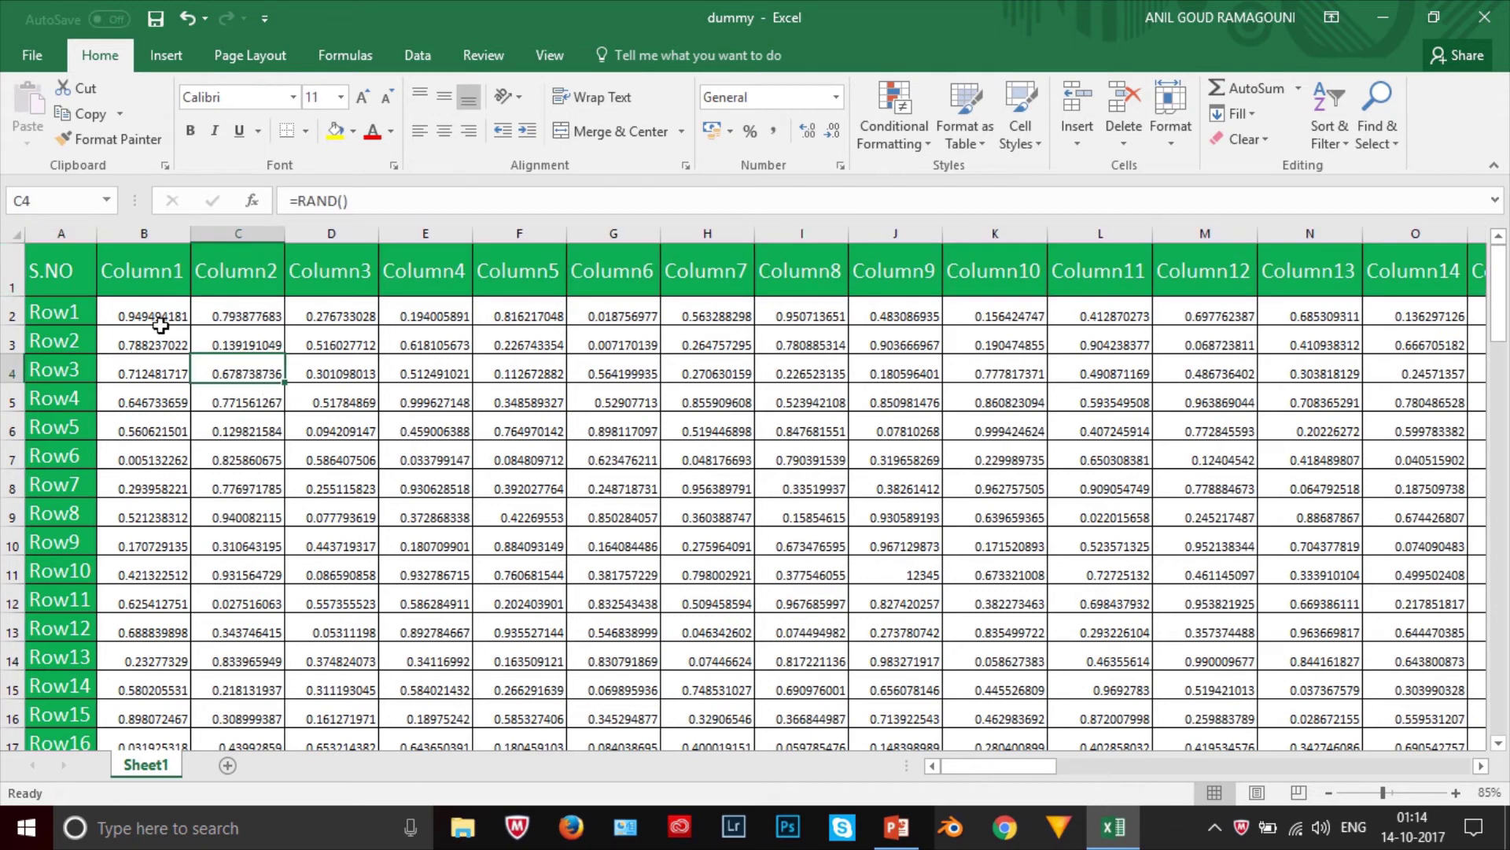
left_click(4, 272)
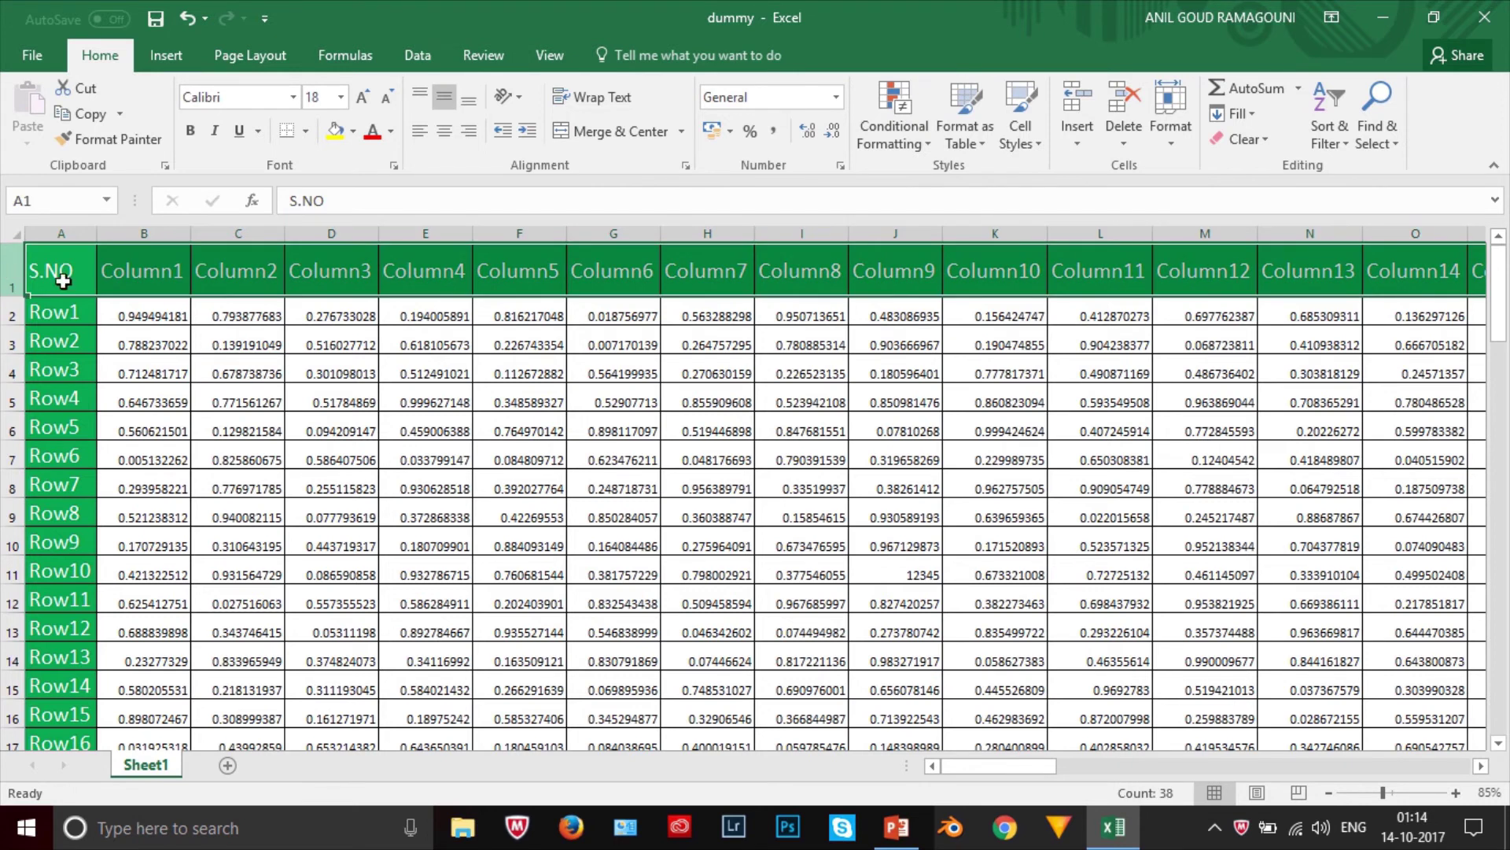
left_click(331, 317)
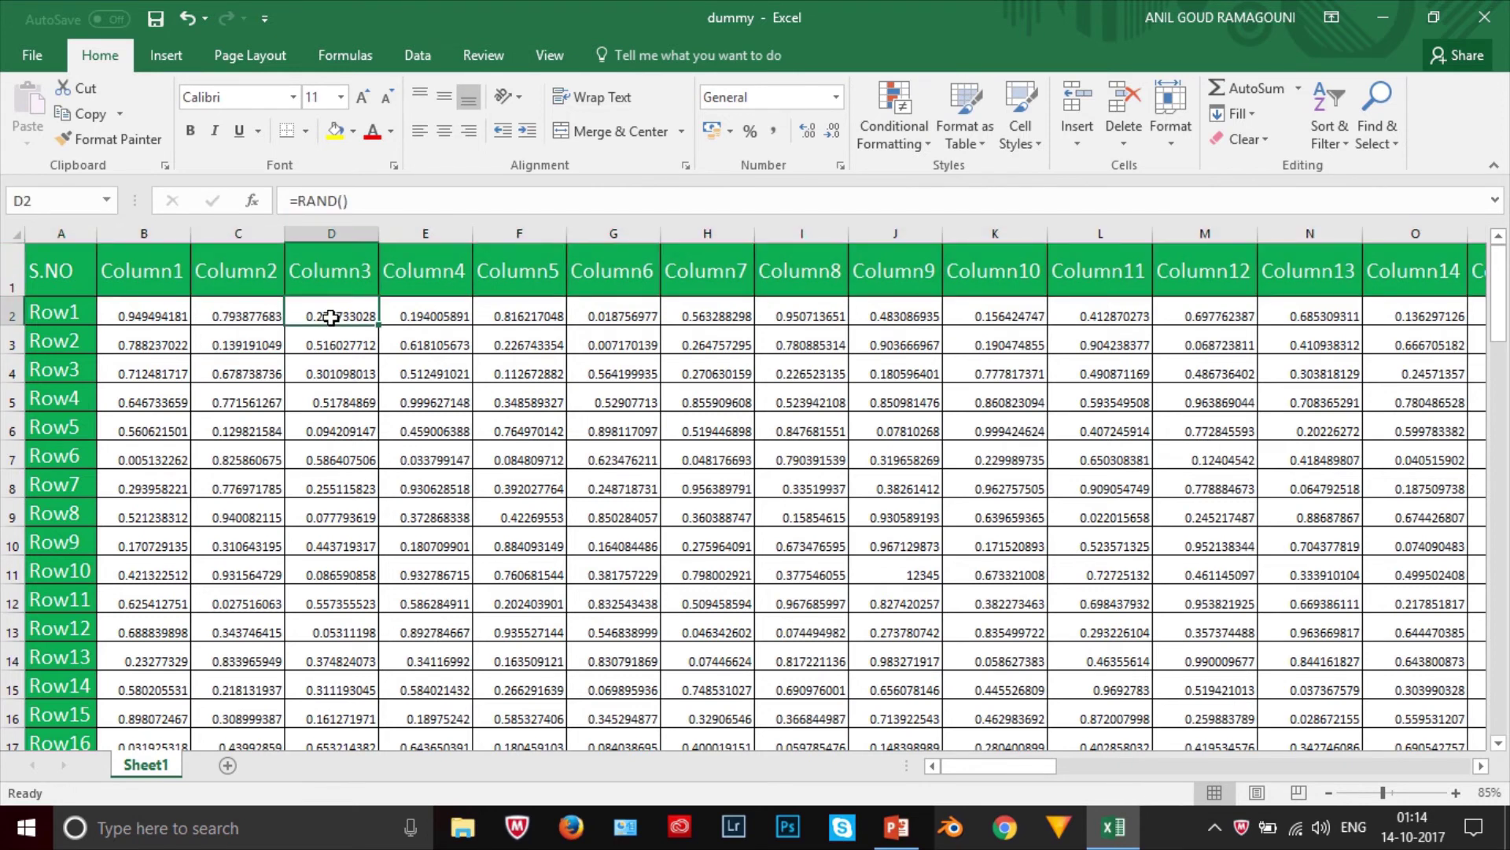
left_click(542, 401)
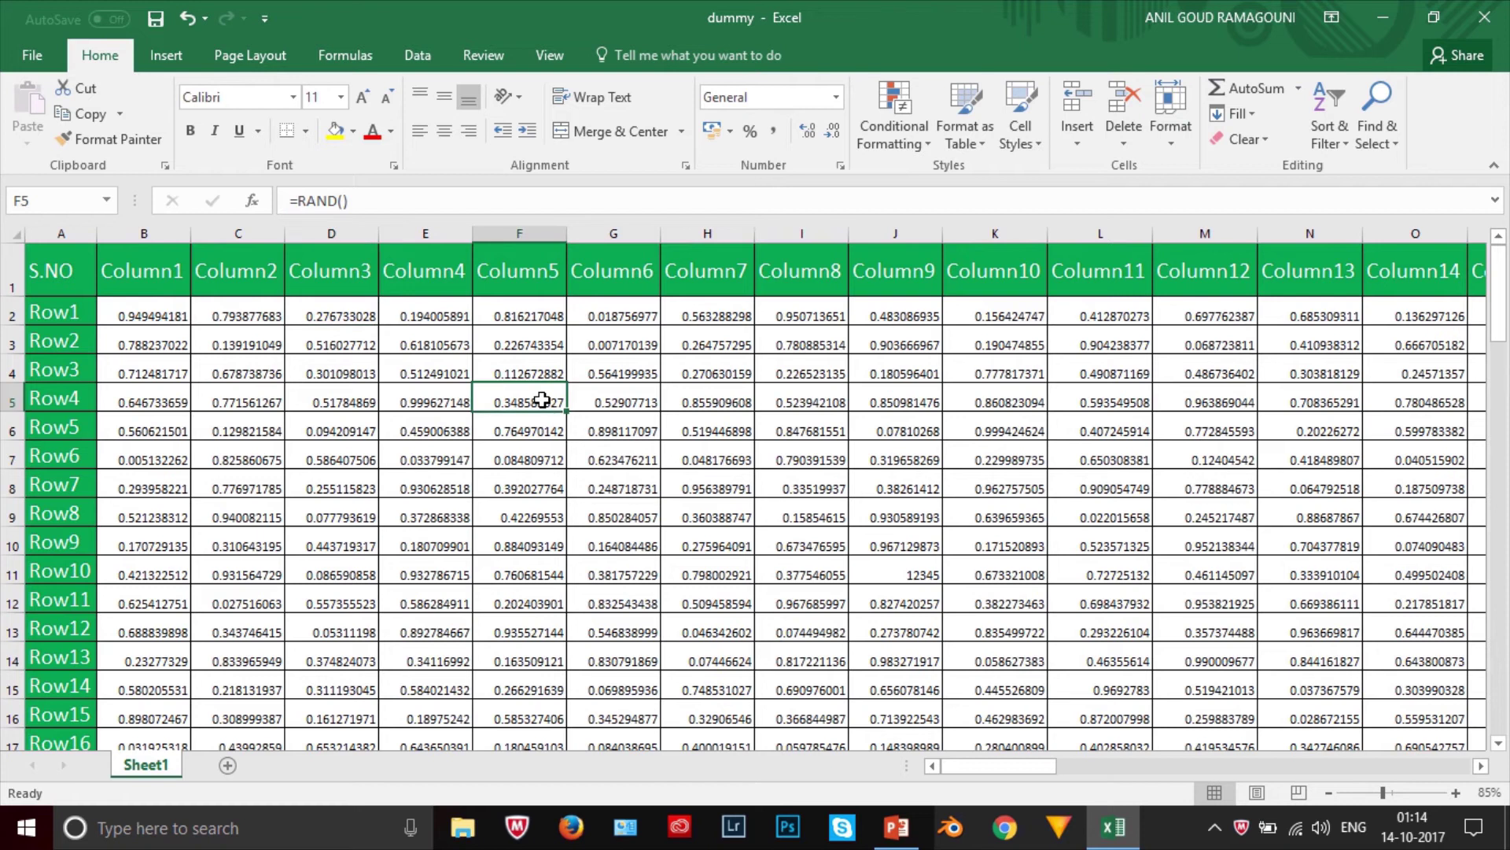
Freeze the worksheet's top row so the column headers stay visible while scrolling.
left_click(550, 57)
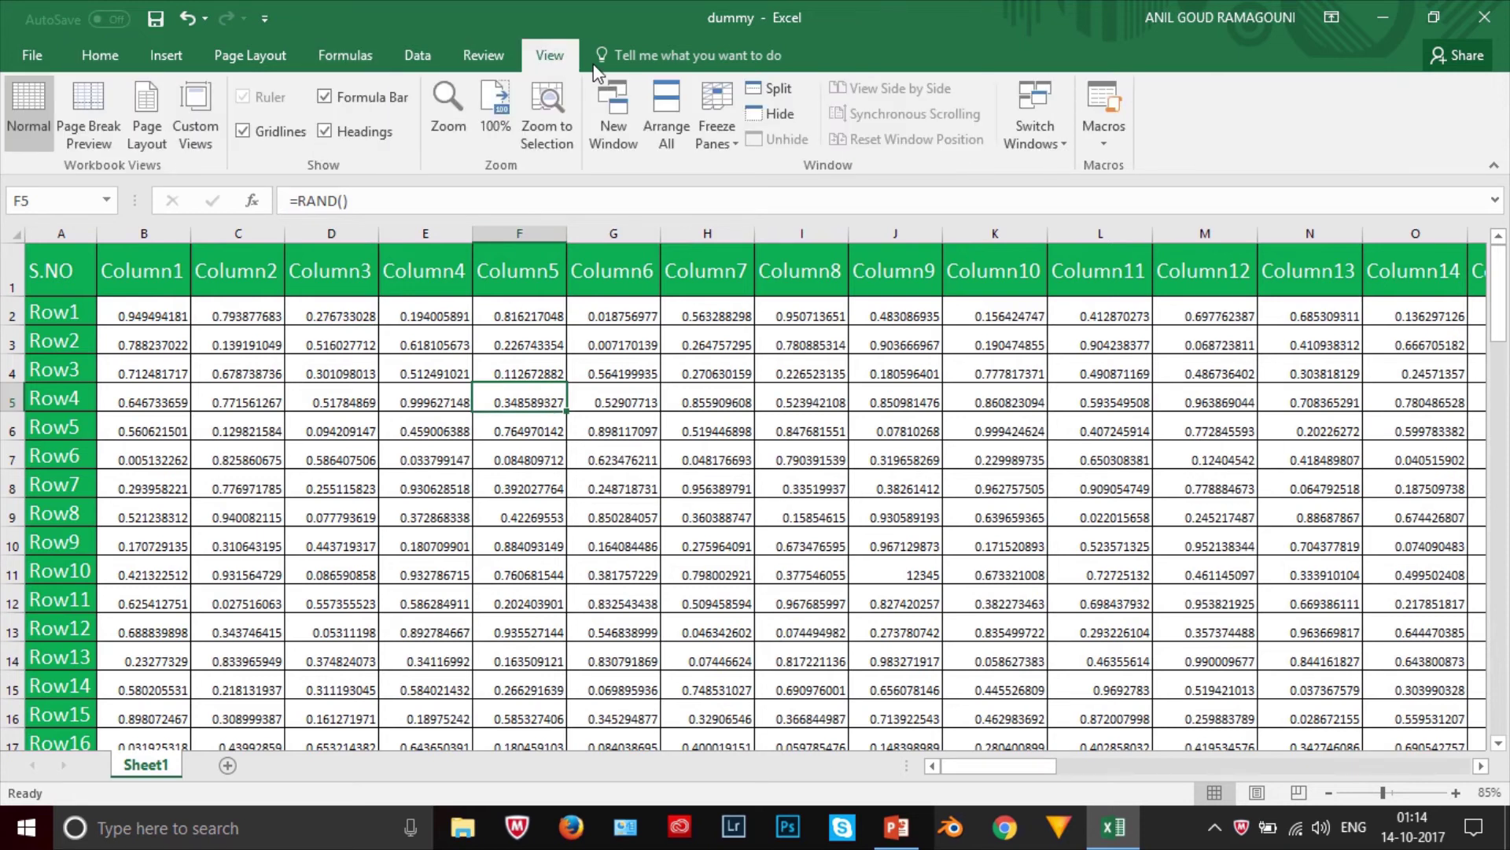
left_click(718, 106)
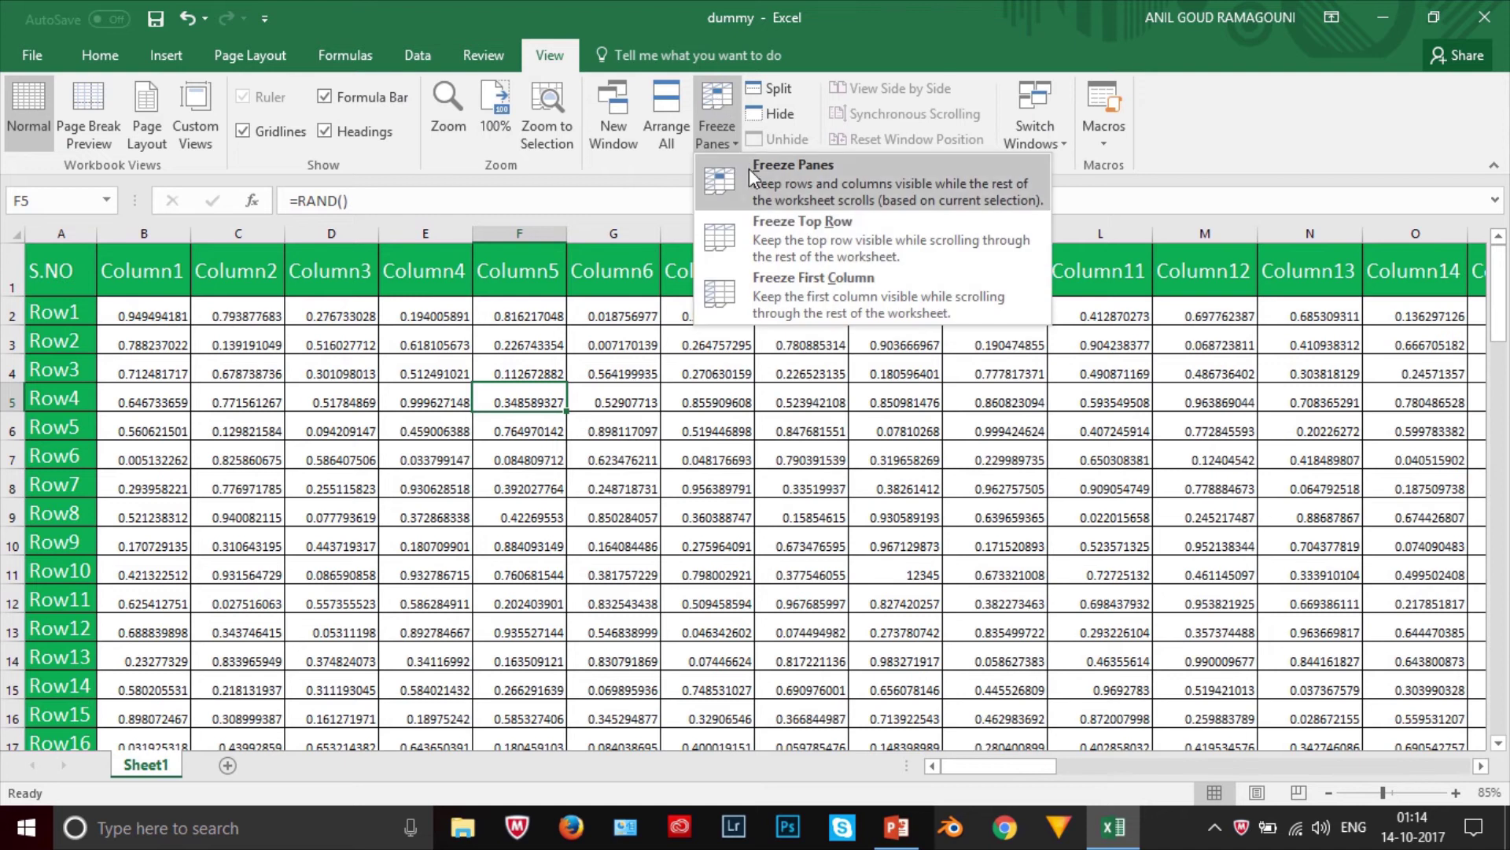
left_click(773, 225)
left_click(757, 405)
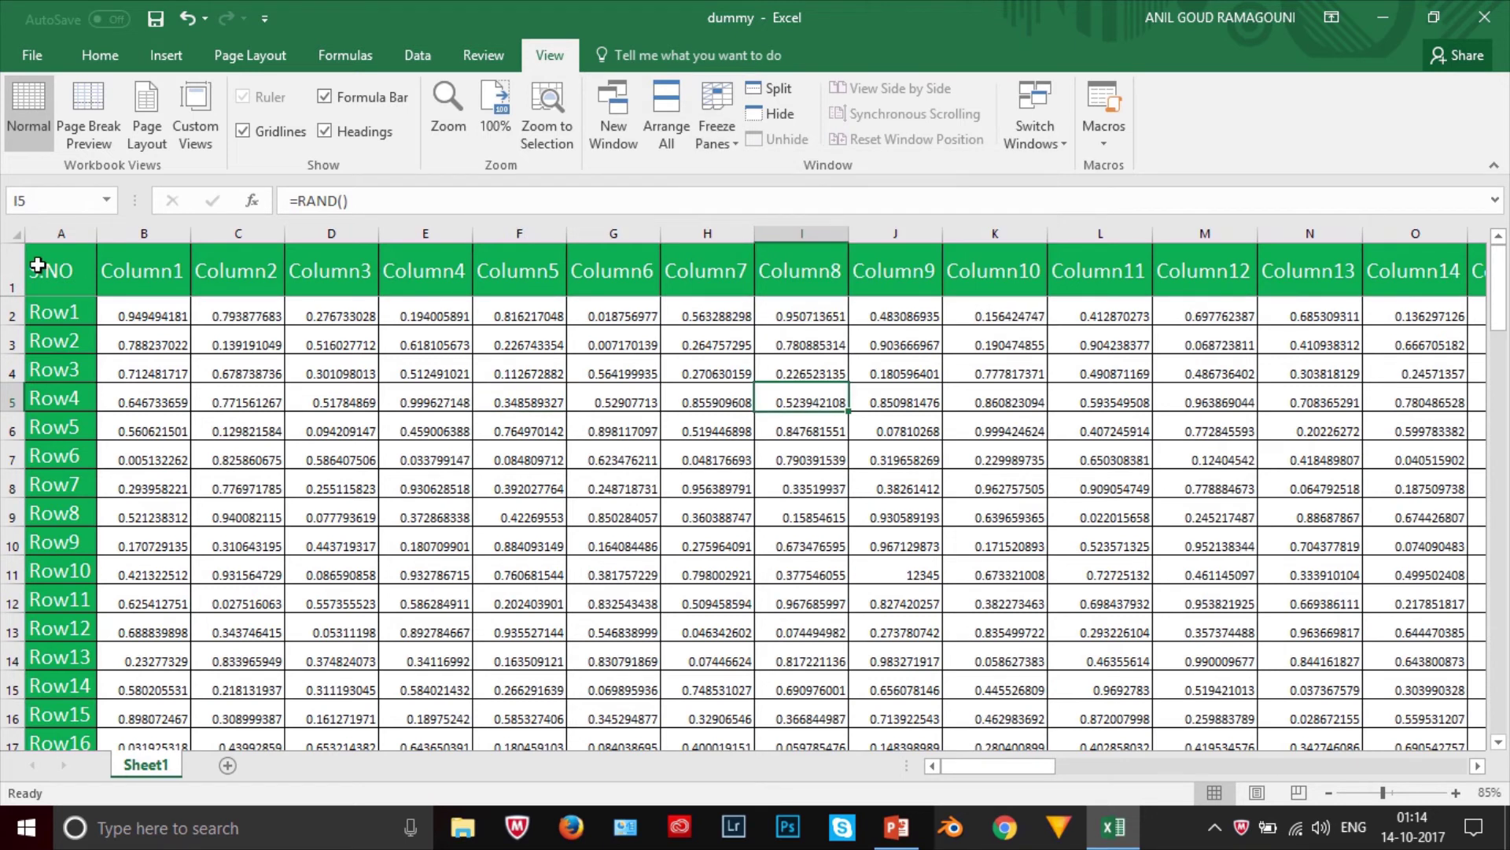
left_click(11, 268)
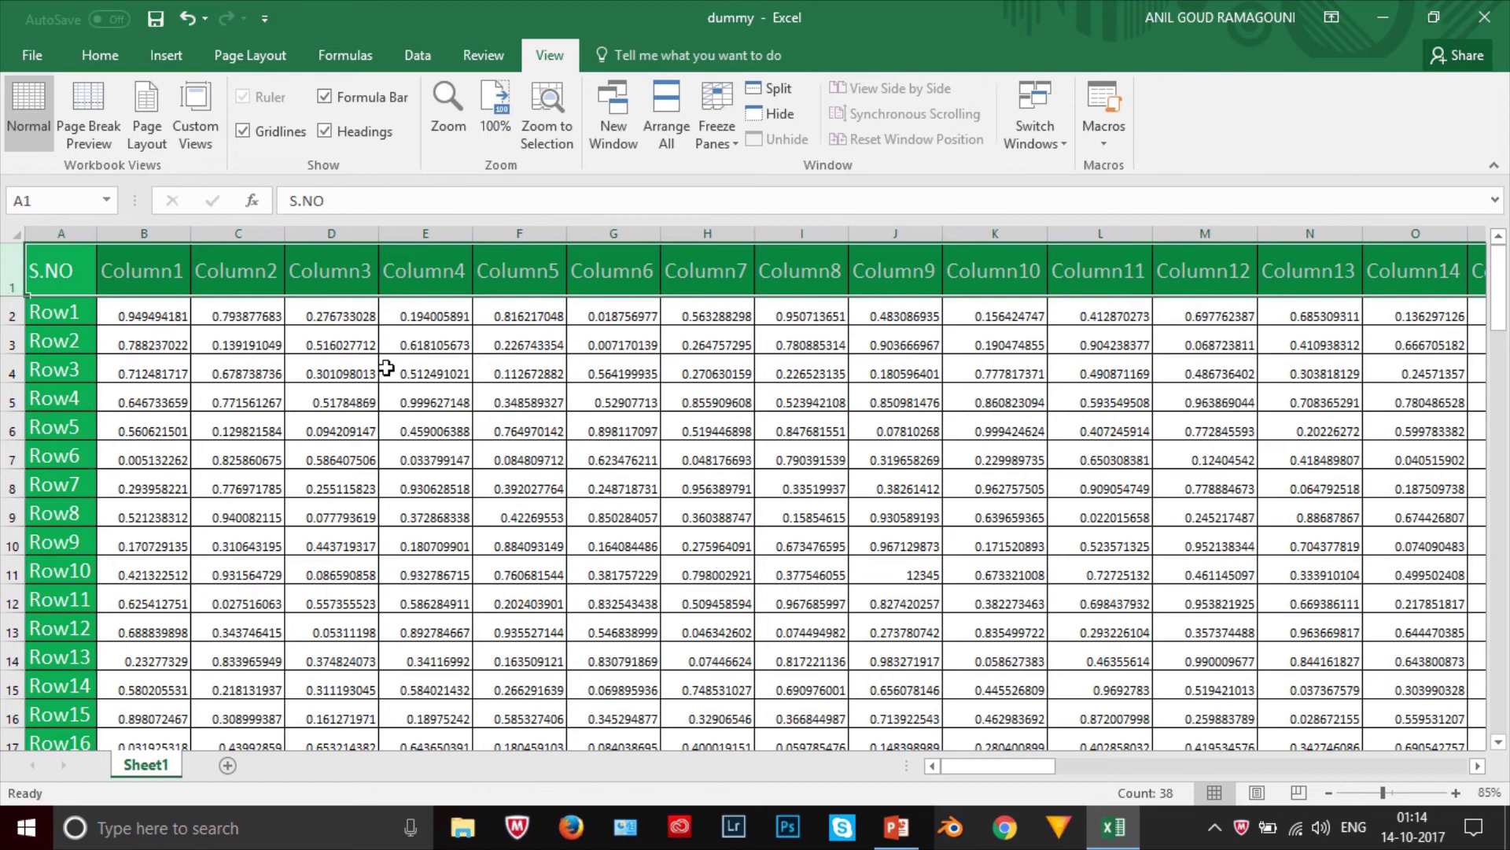
left_click(456, 406)
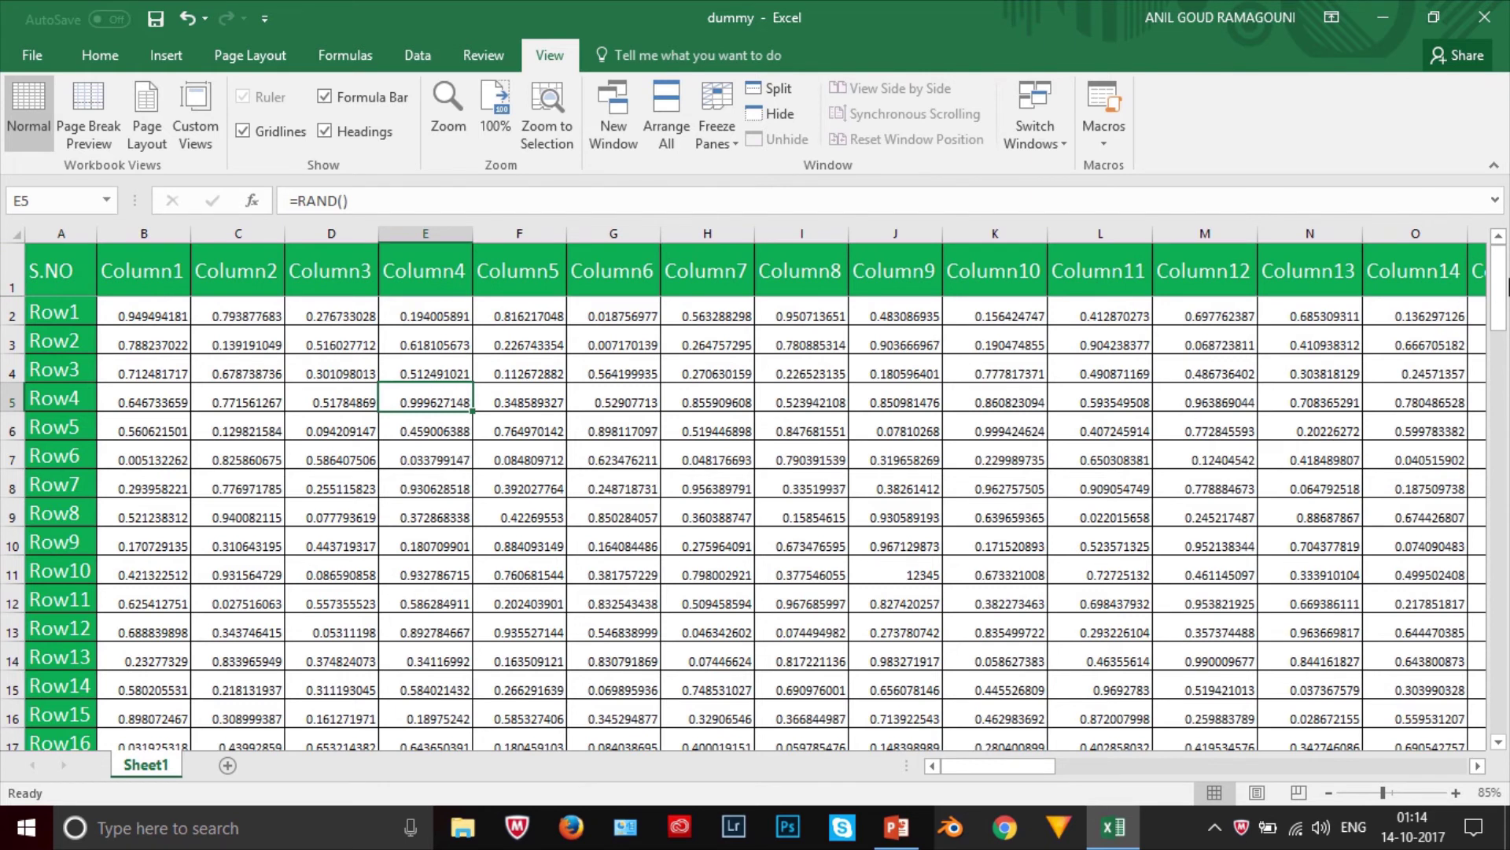
Freeze the worksheet's first column so the S.NO row labels stay in view while scrolling sideways.
mouse_move(1506, 287)
left_mouse_down()
mouse_move(1507, 609)
mouse_move(1506, 263)
left_mouse_up()
left_click(6, 267)
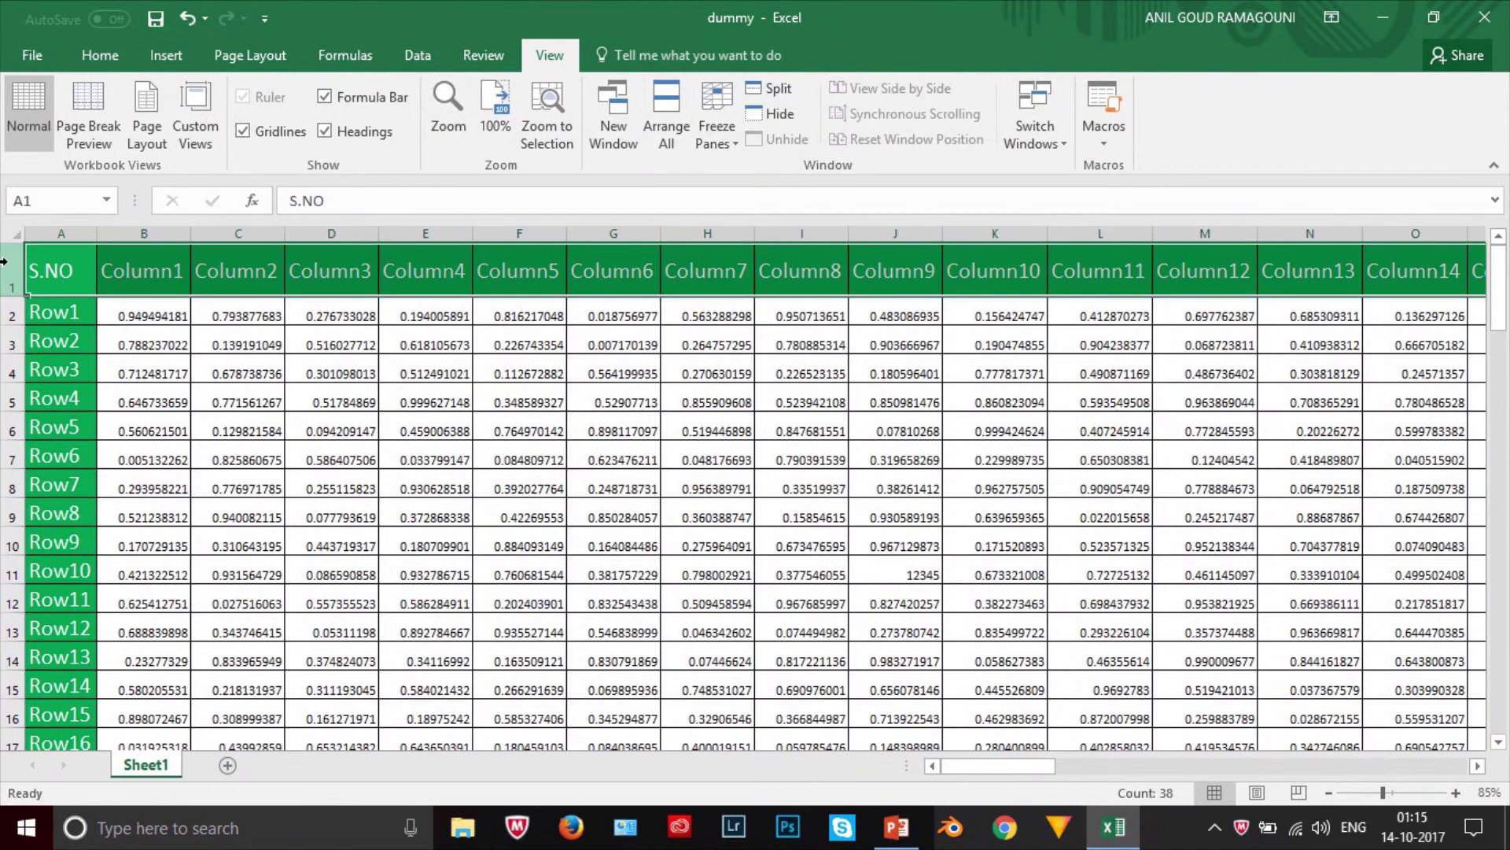
left_click(135, 363)
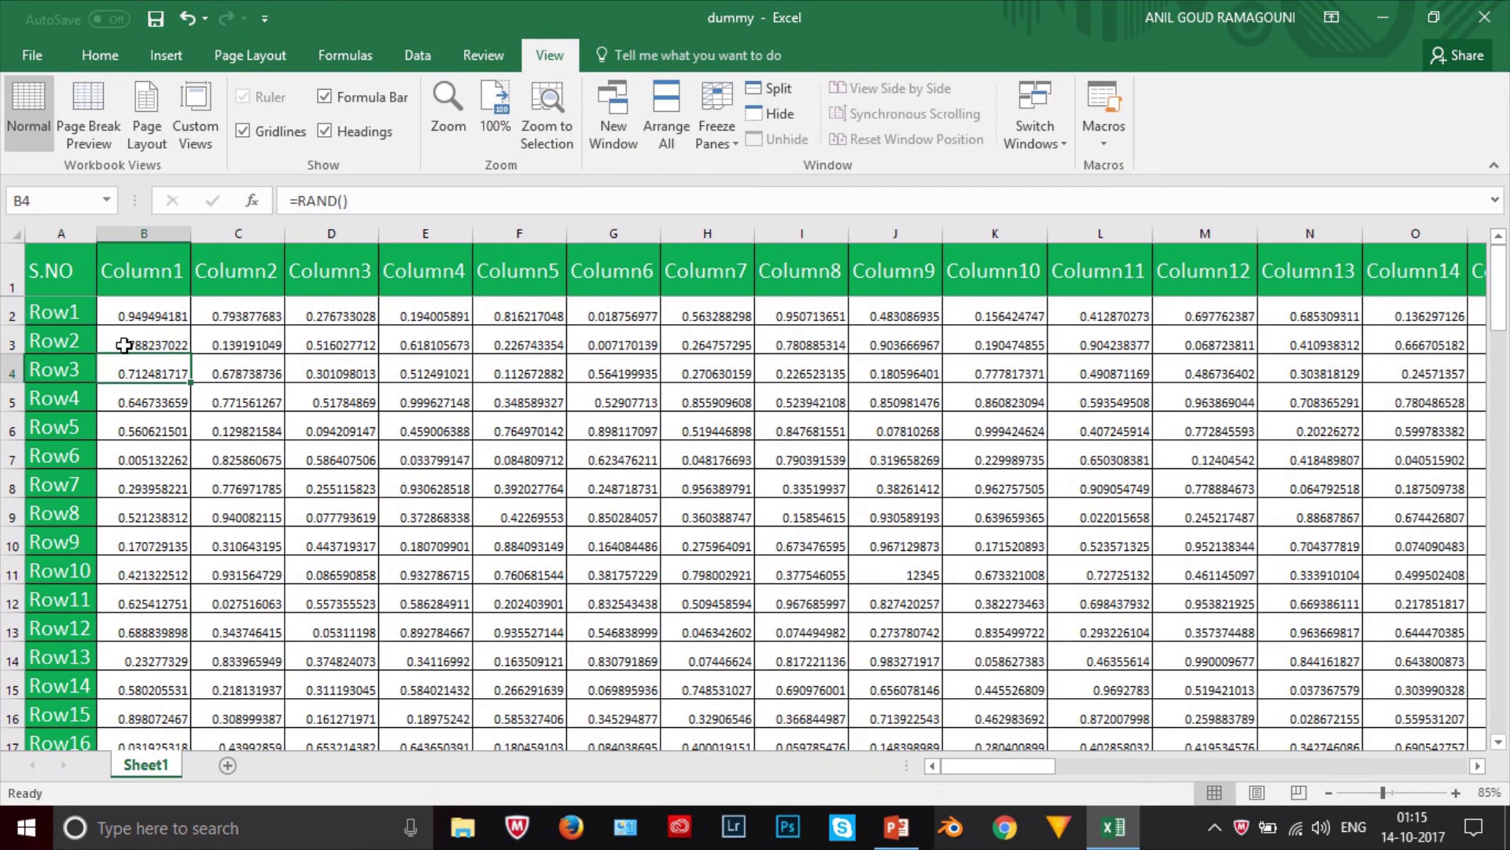
left_click(61, 227)
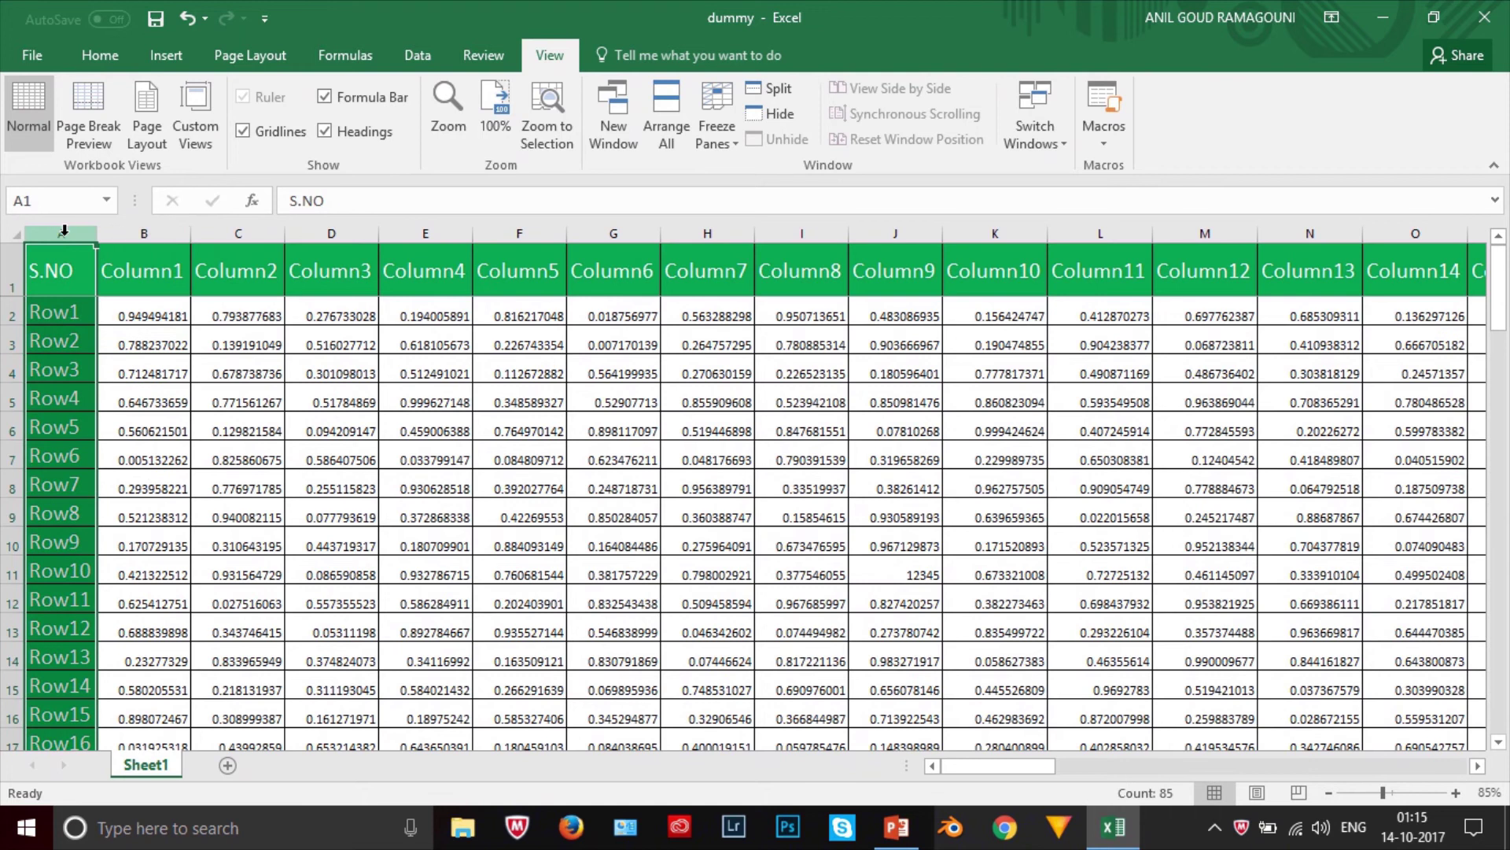
left_click(719, 124)
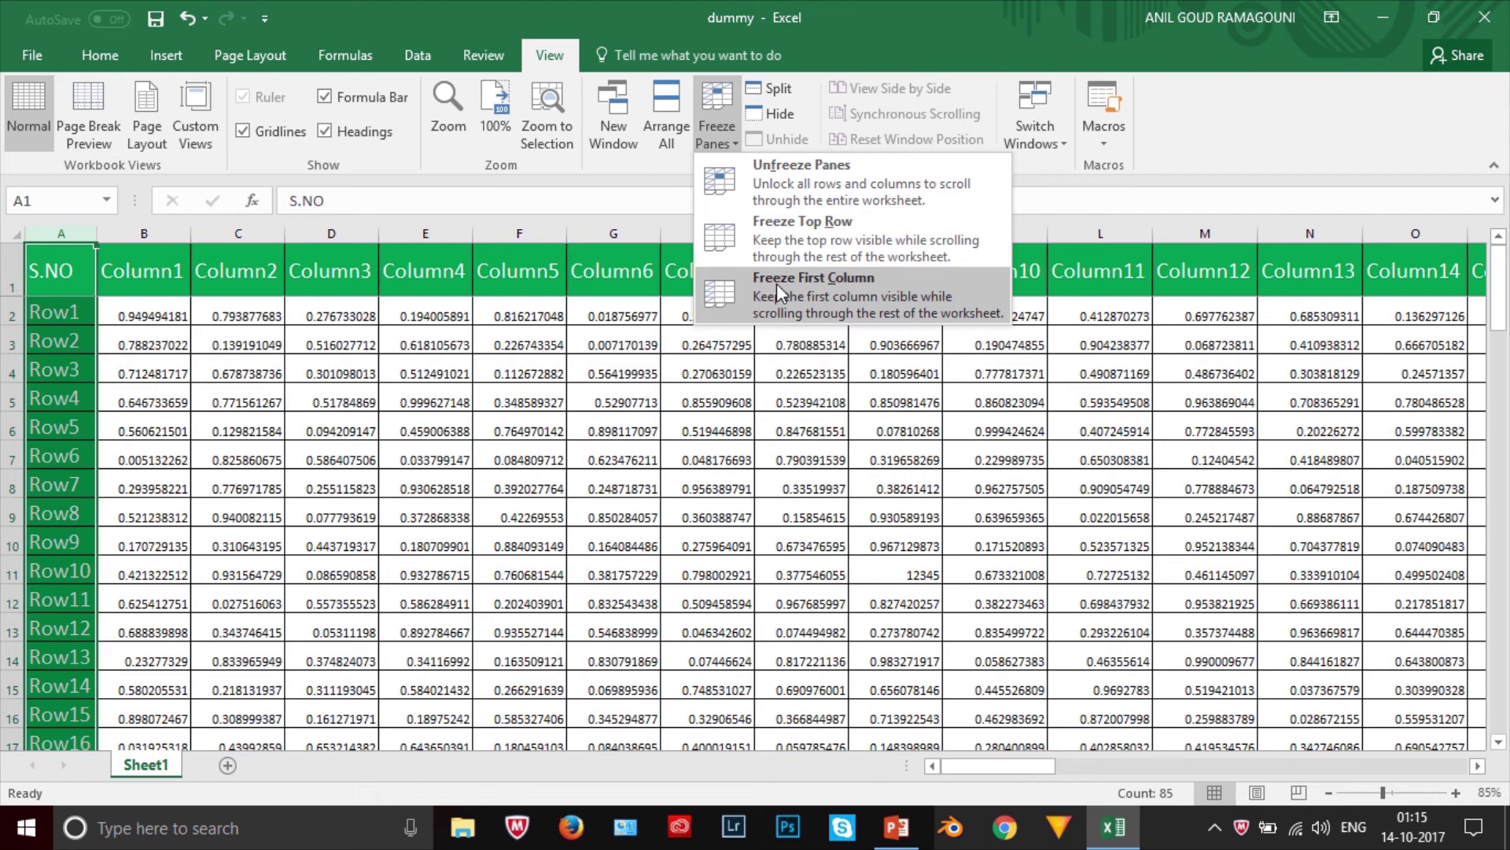
left_click(869, 291)
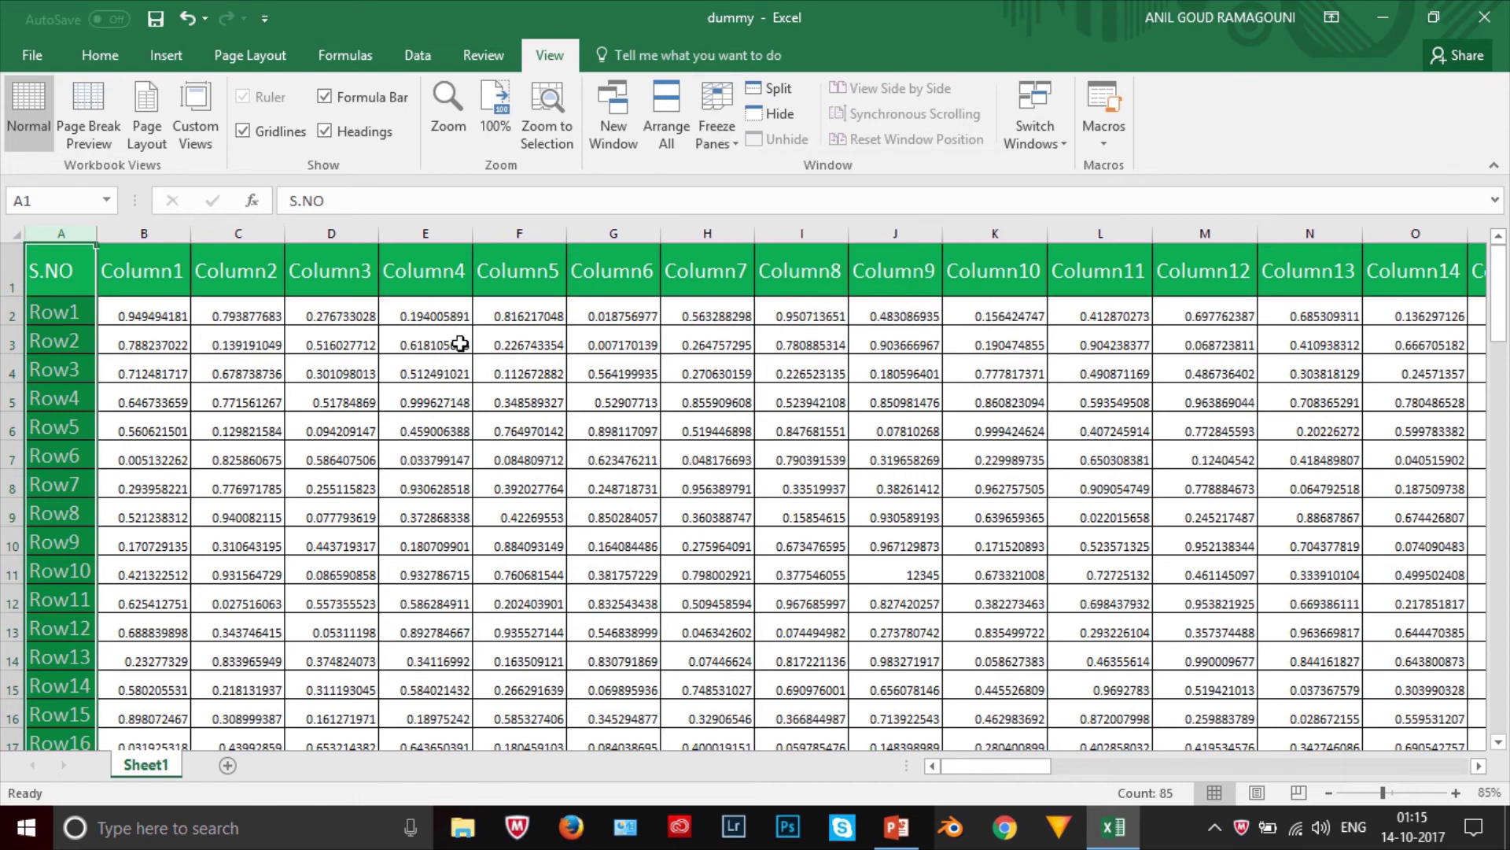
Inspect the later columns and lower rows and check whether the S.NO labels and the column headers can be read.
left_click(690, 690)
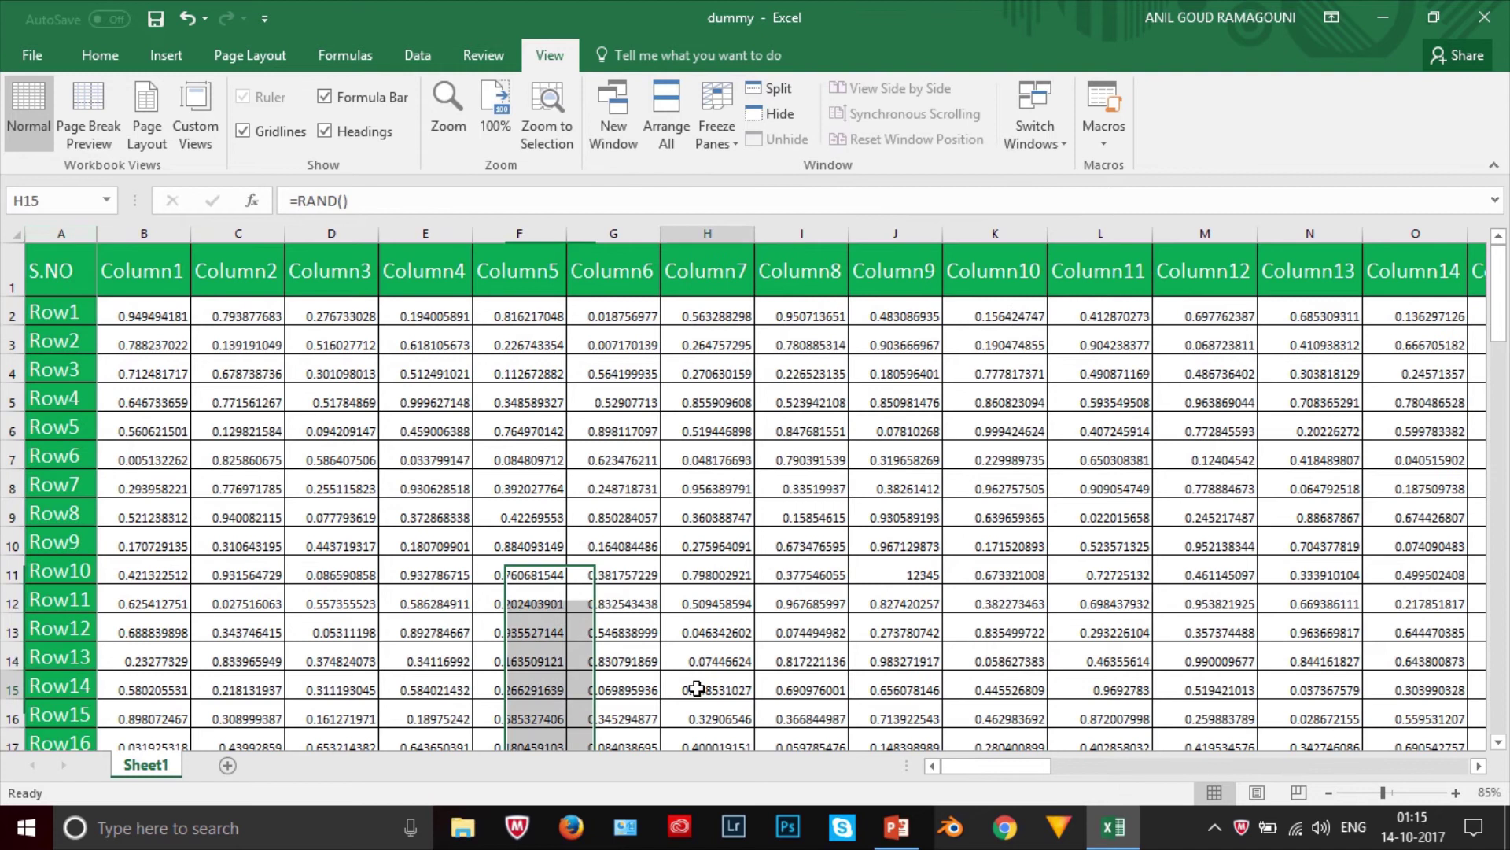
left_click_drag(1016, 767, 1084, 769)
mouse_move(1495, 332)
left_mouse_down()
mouse_move(1504, 346)
mouse_move(1501, 284)
mouse_move(1504, 320)
left_mouse_up()
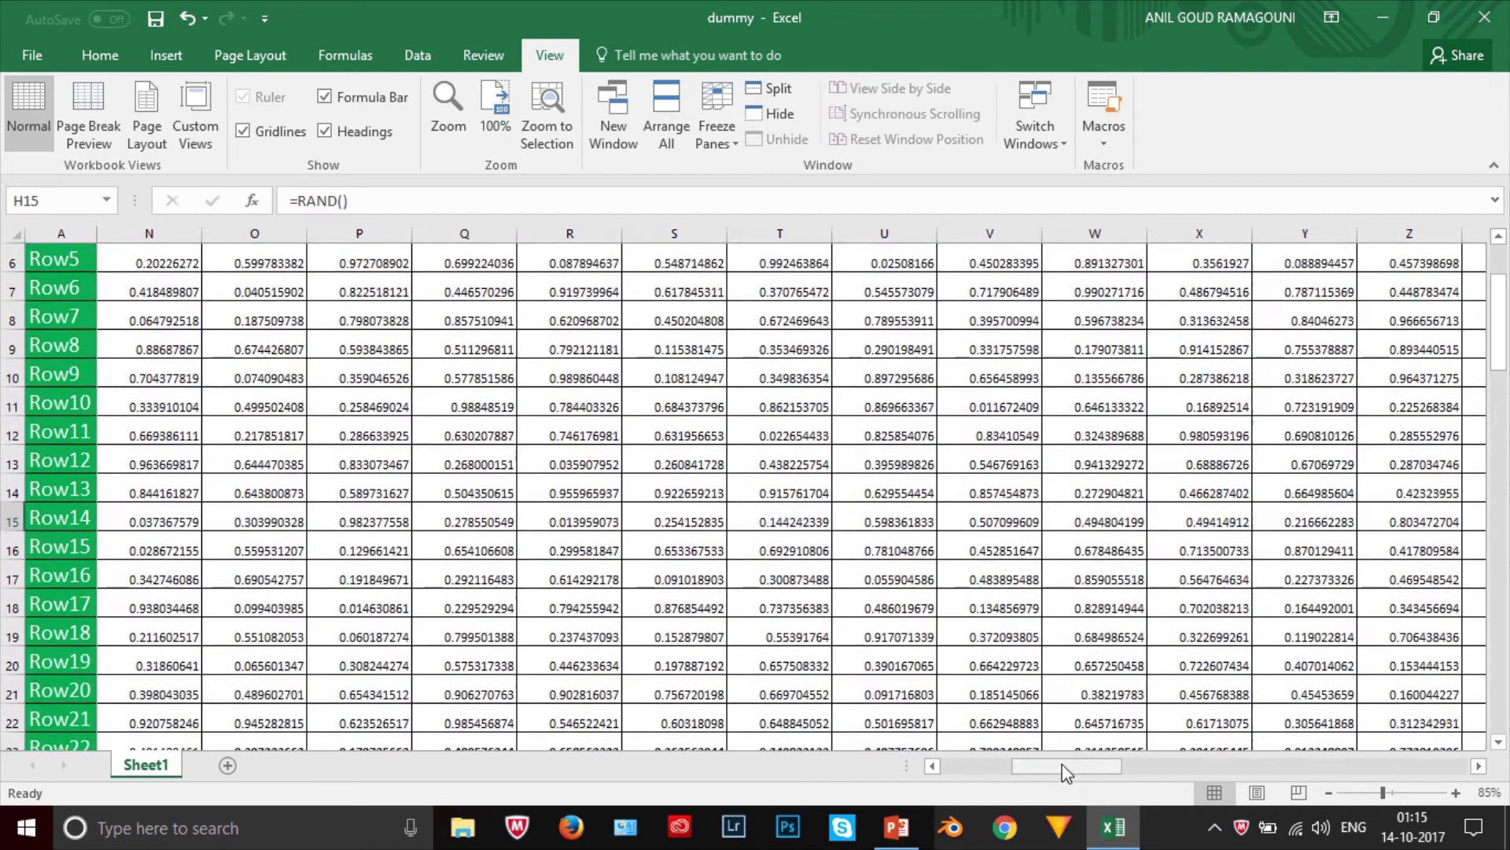
left_click_drag(1062, 770, 949, 767)
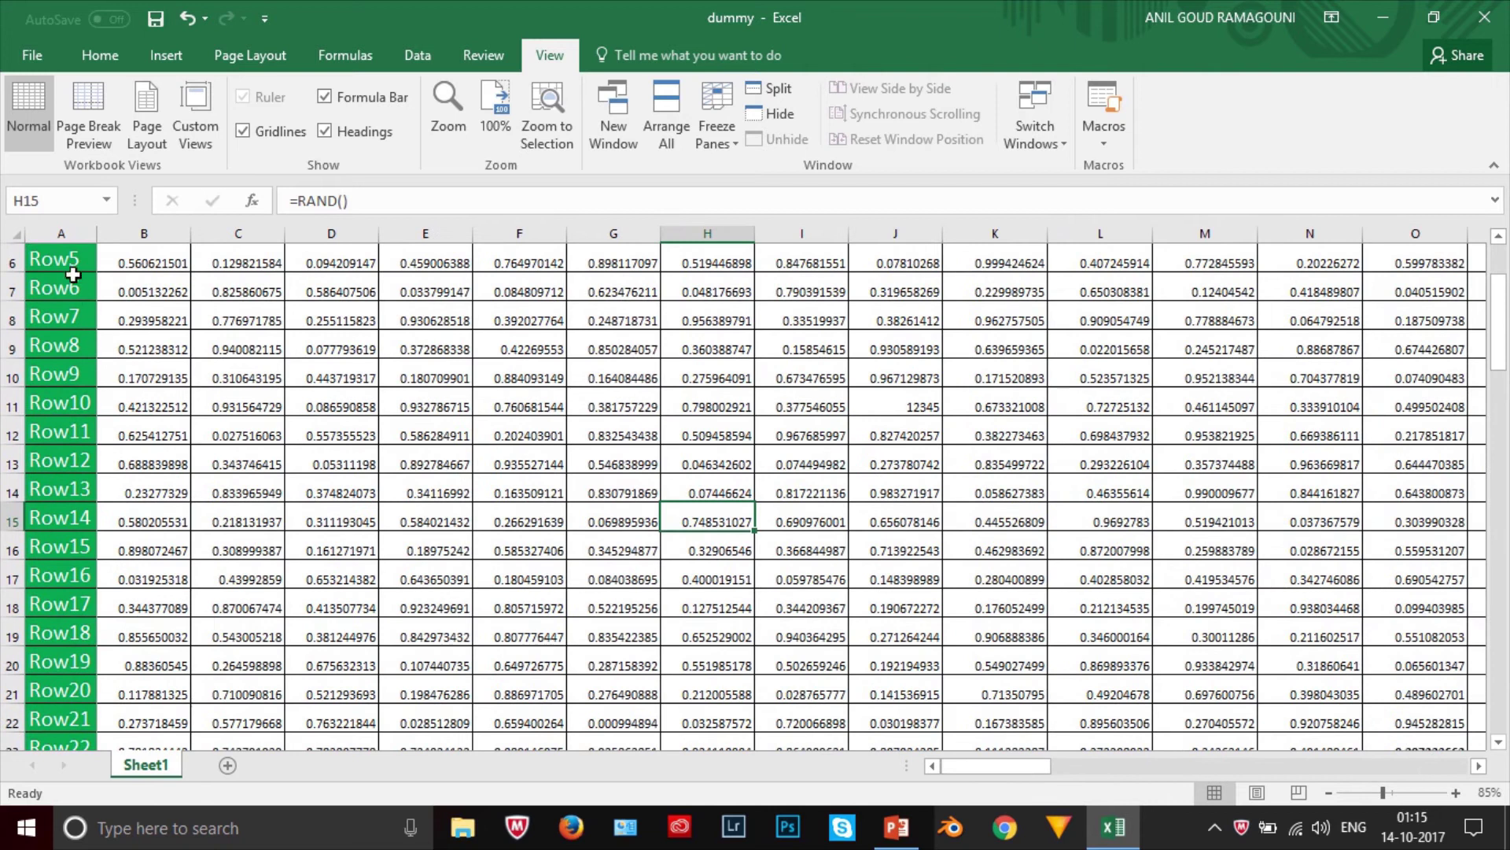
left_click(90, 59)
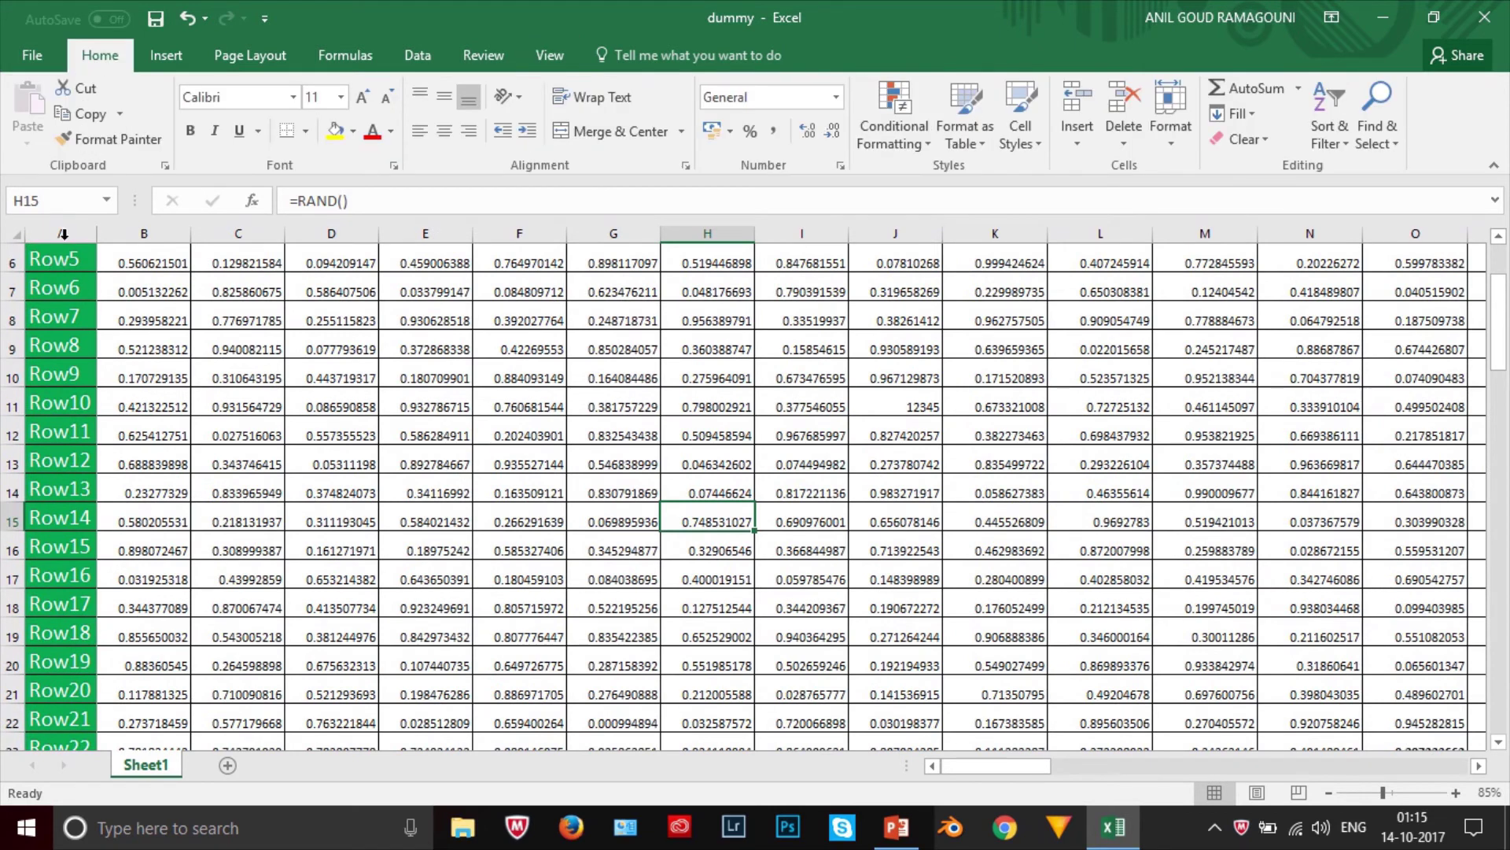
left_click(63, 234)
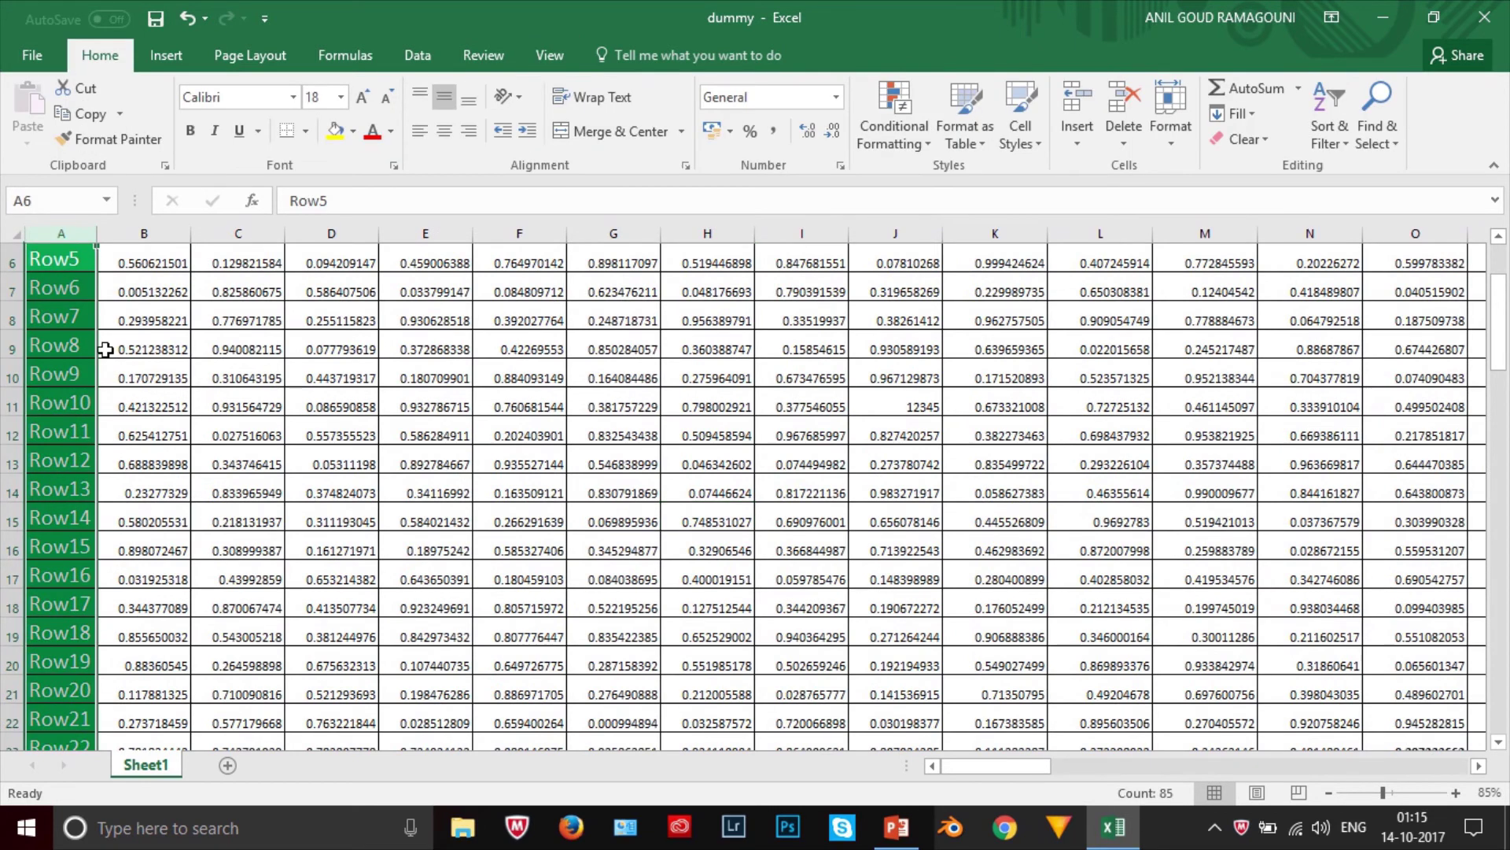
scroll(71, 455, "up", 2)
left_click(140, 367)
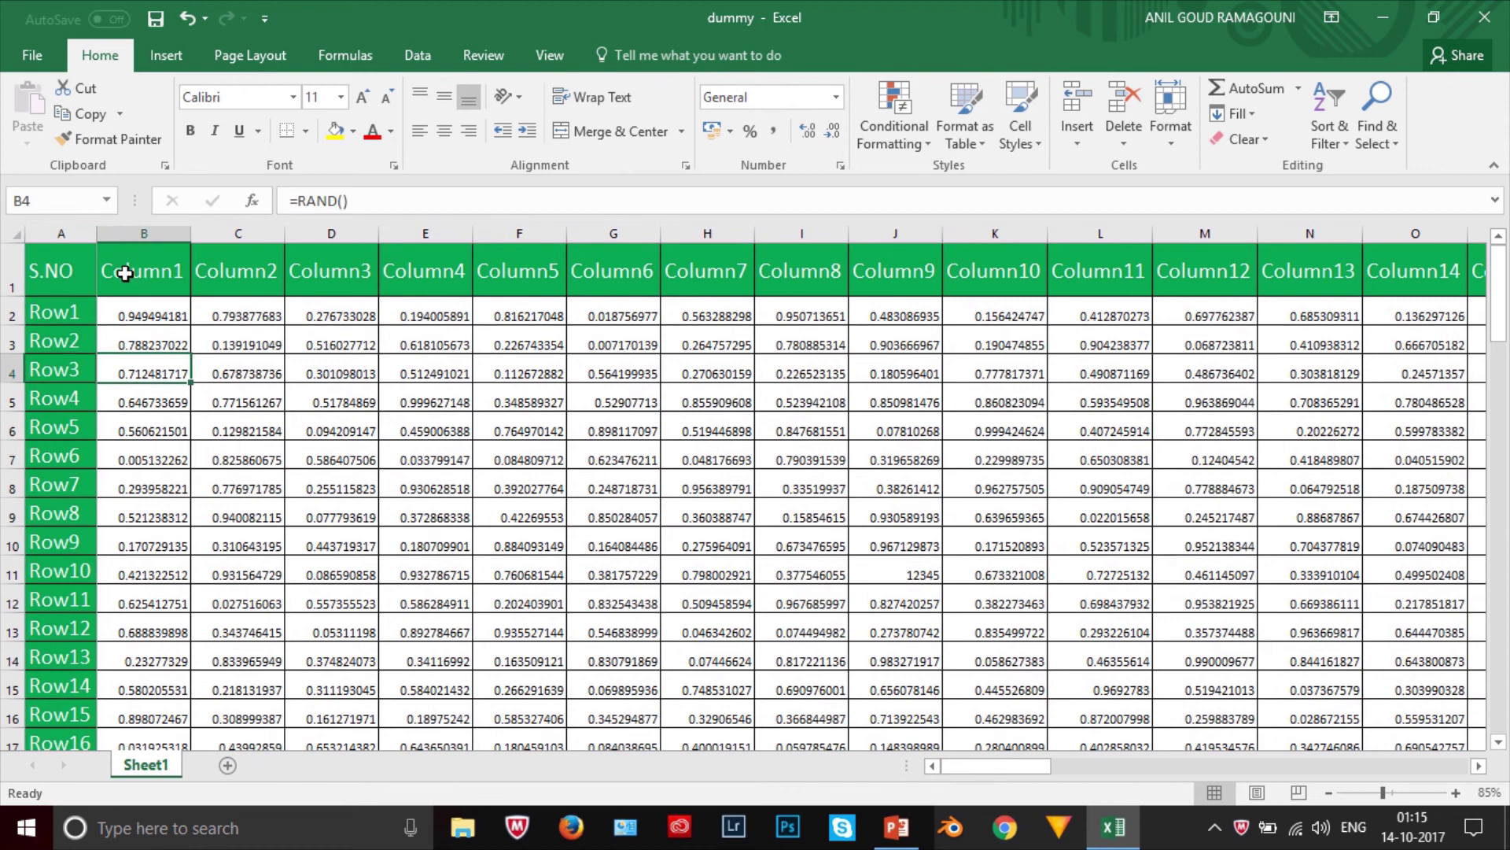
left_click(125, 267)
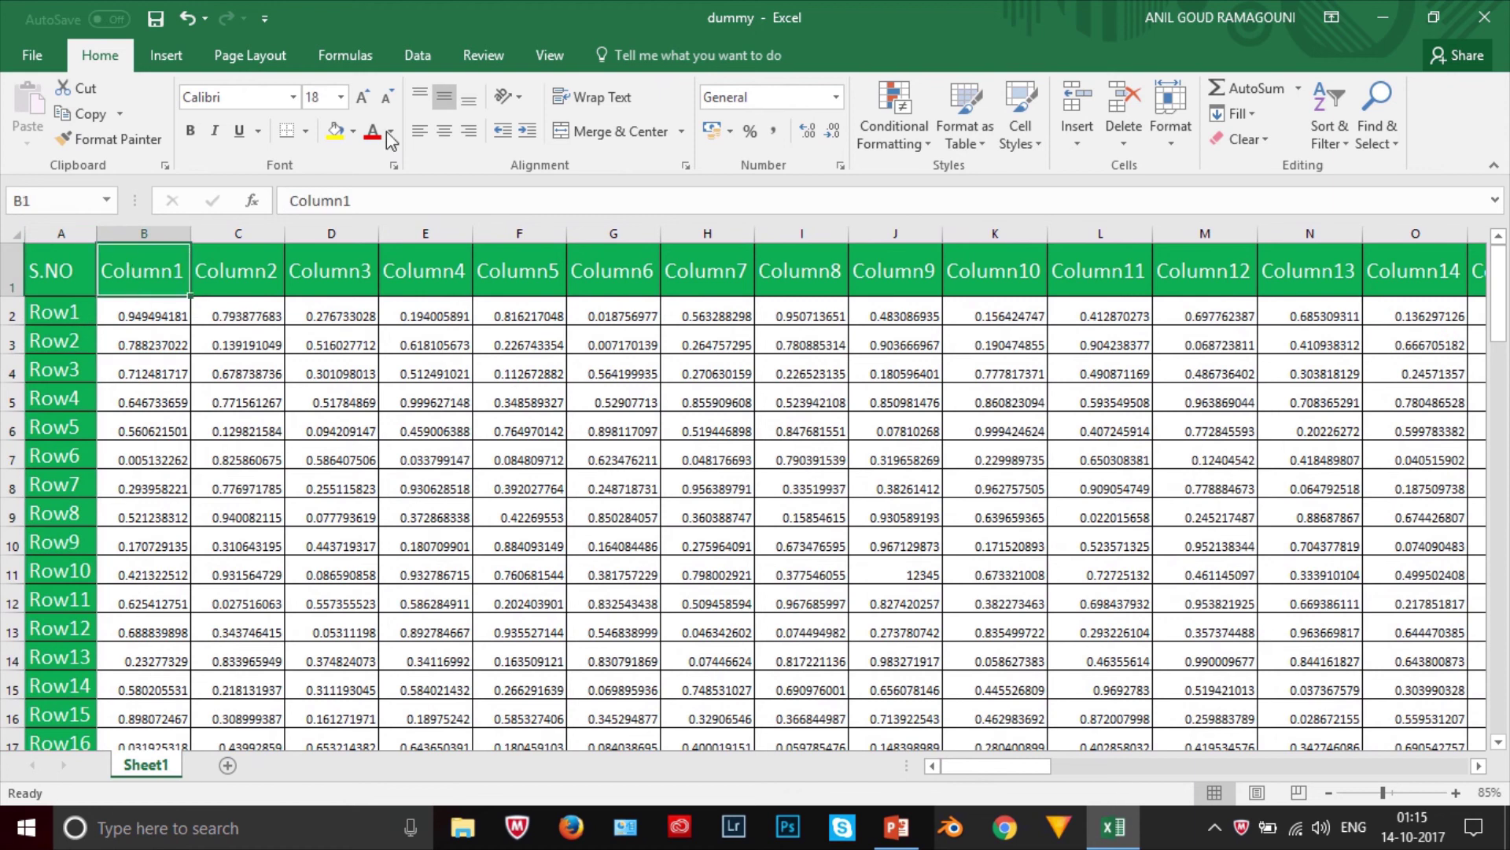
Review the options for freezing the top row and the first column, comparing them with header row 1 and column A.
left_click(550, 55)
left_click(730, 100)
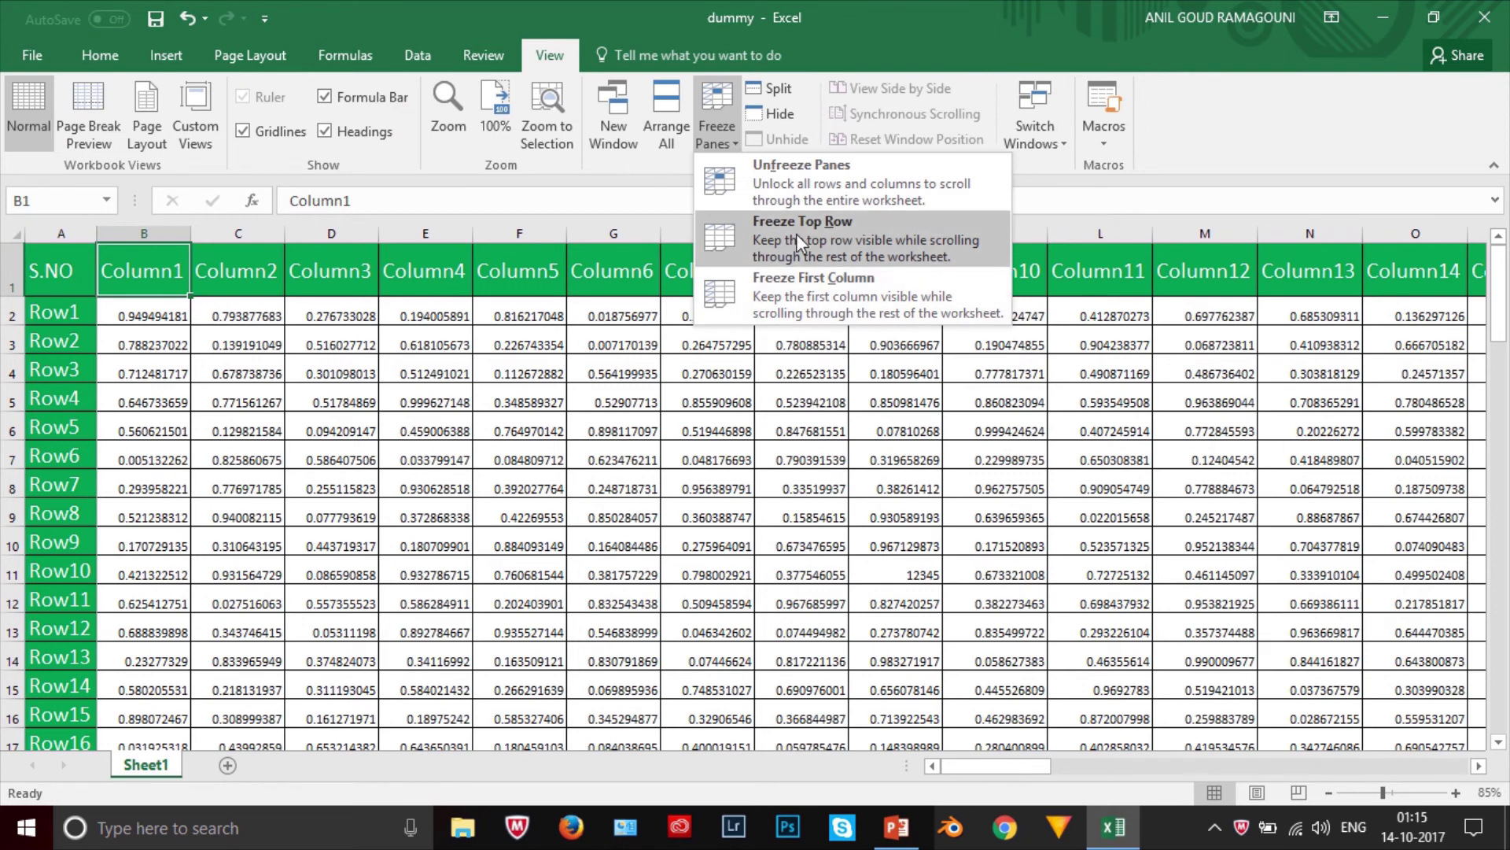
left_click(802, 442)
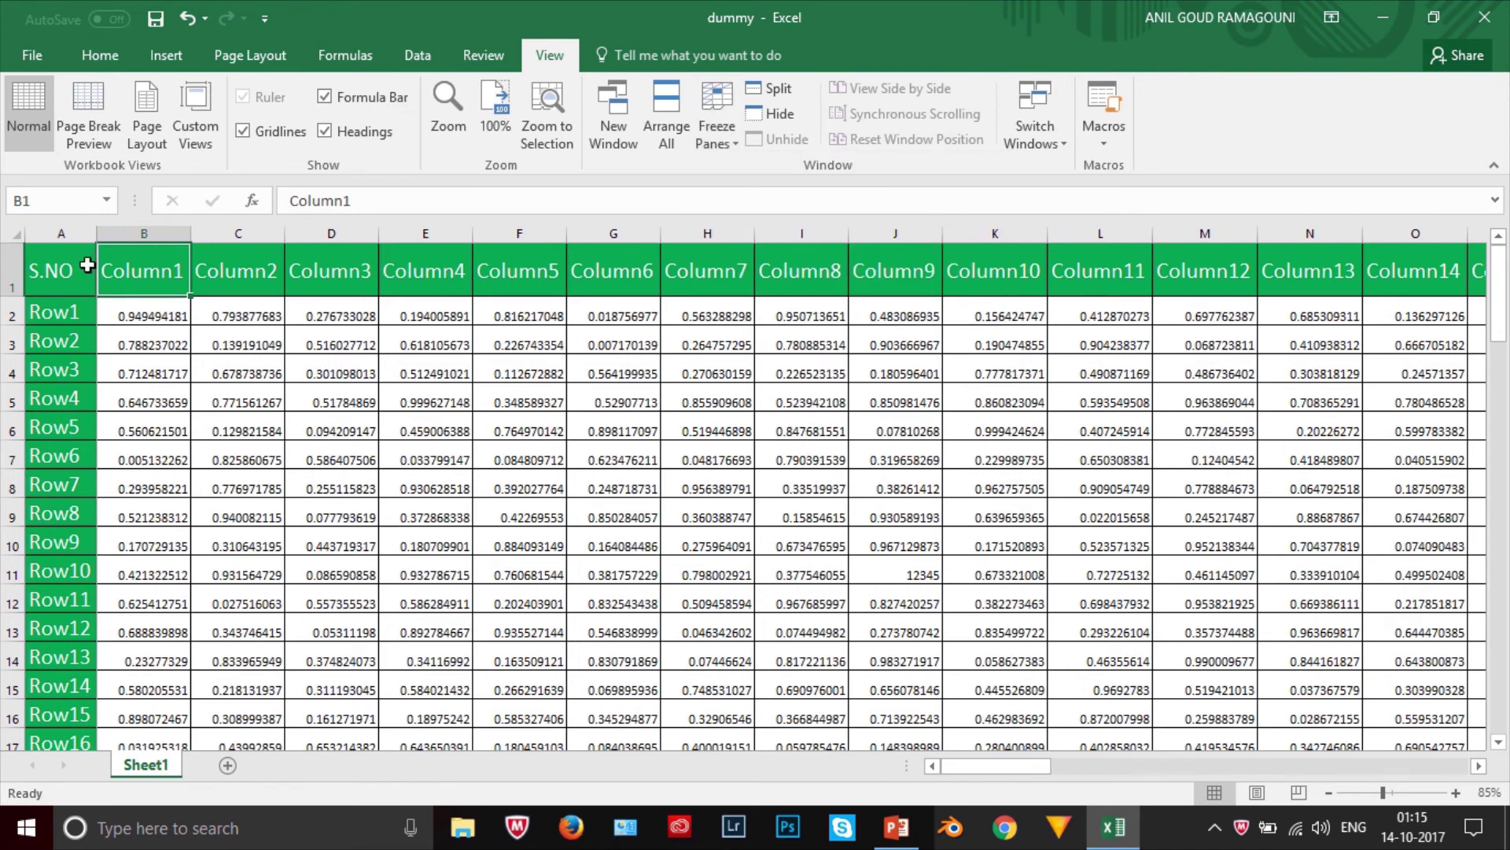
left_click(13, 269)
left_click(54, 228)
left_click(59, 226, "ctrl")
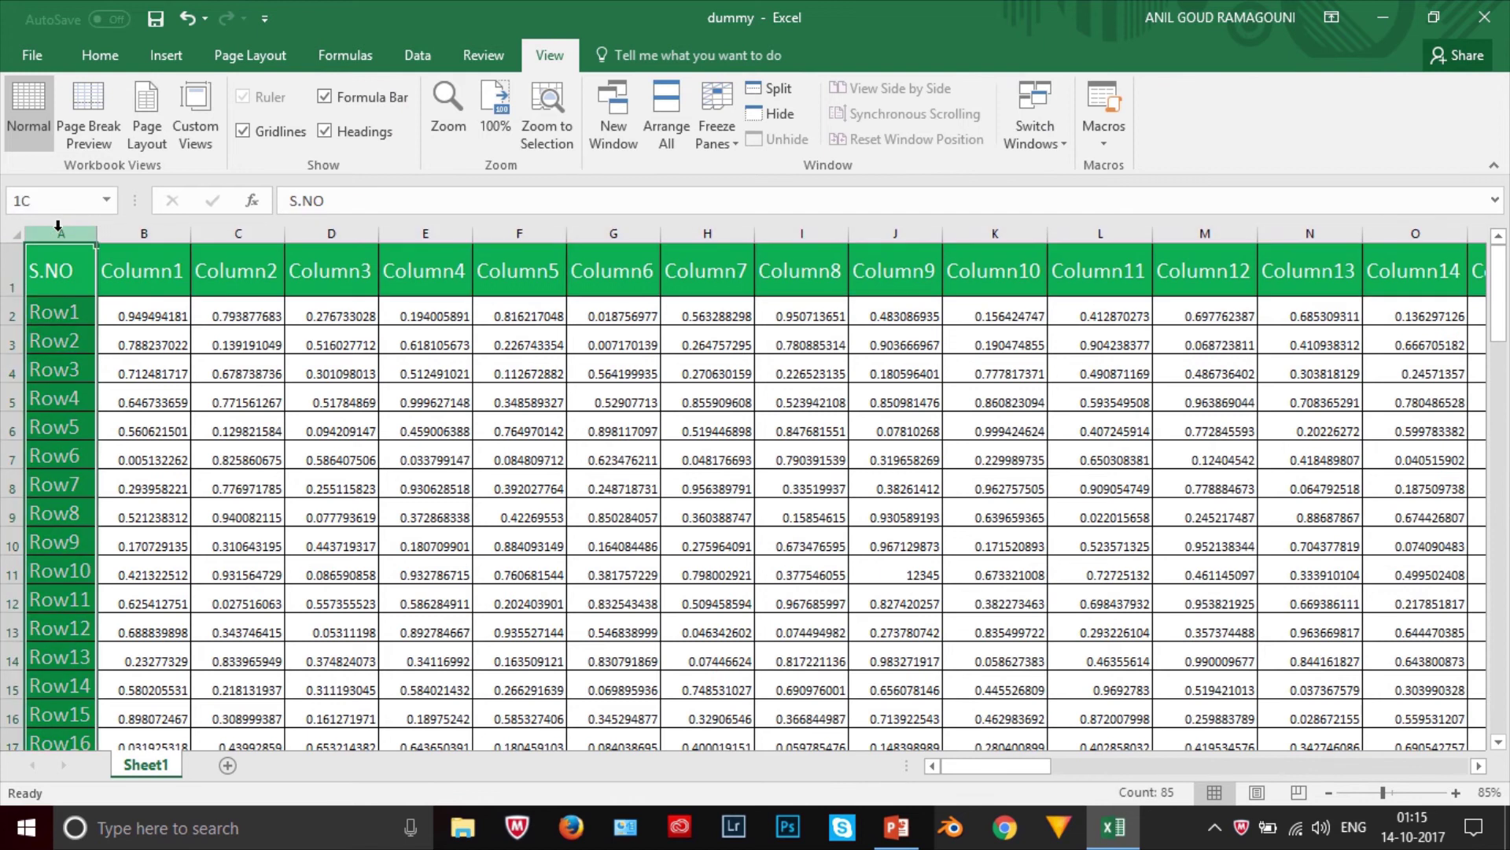
left_click(238, 413)
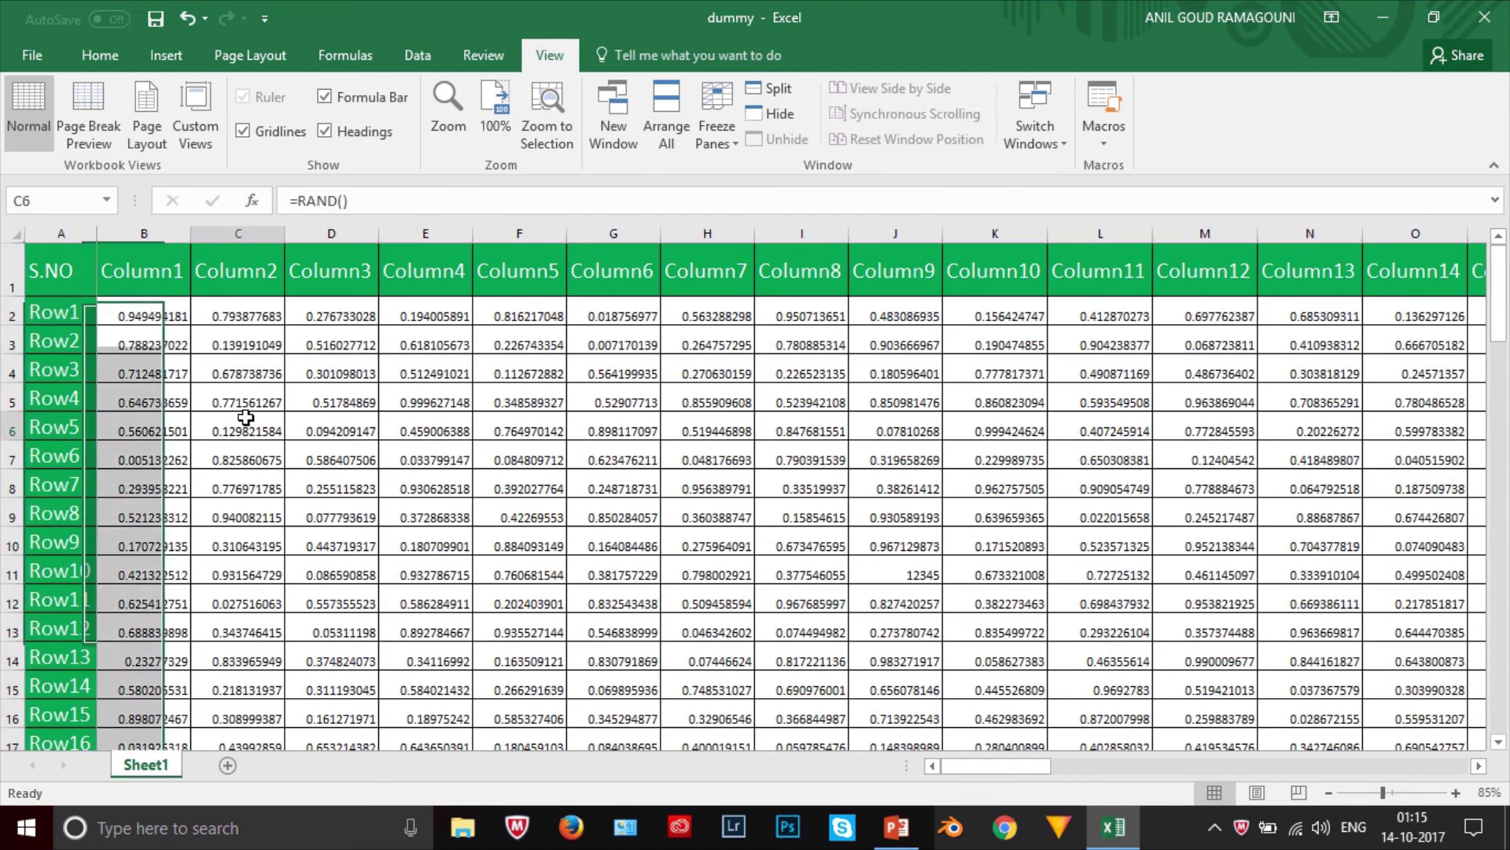
left_click(7, 269)
left_click(63, 231)
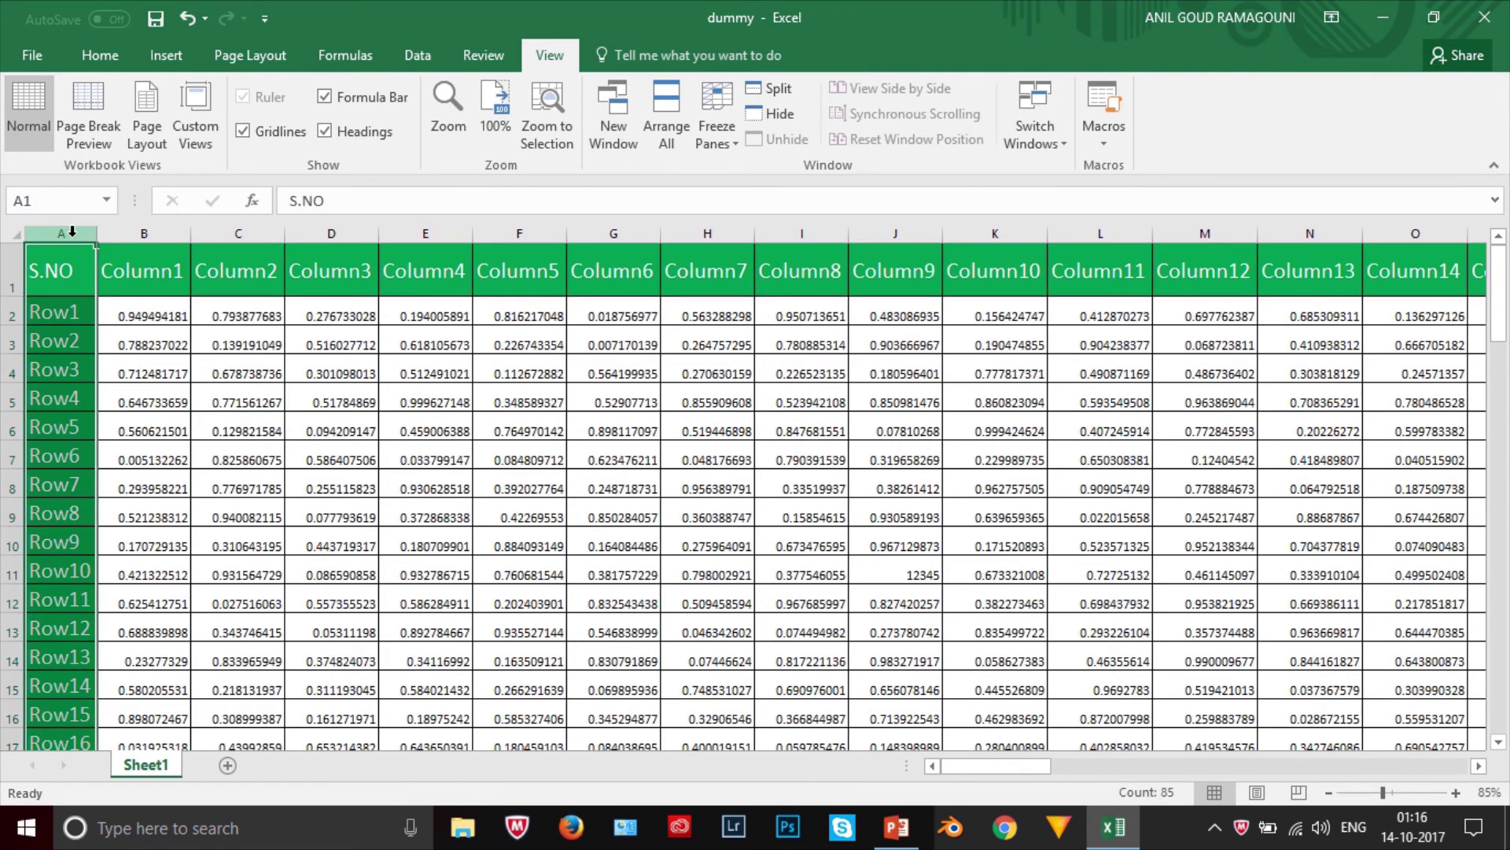
left_click(716, 122)
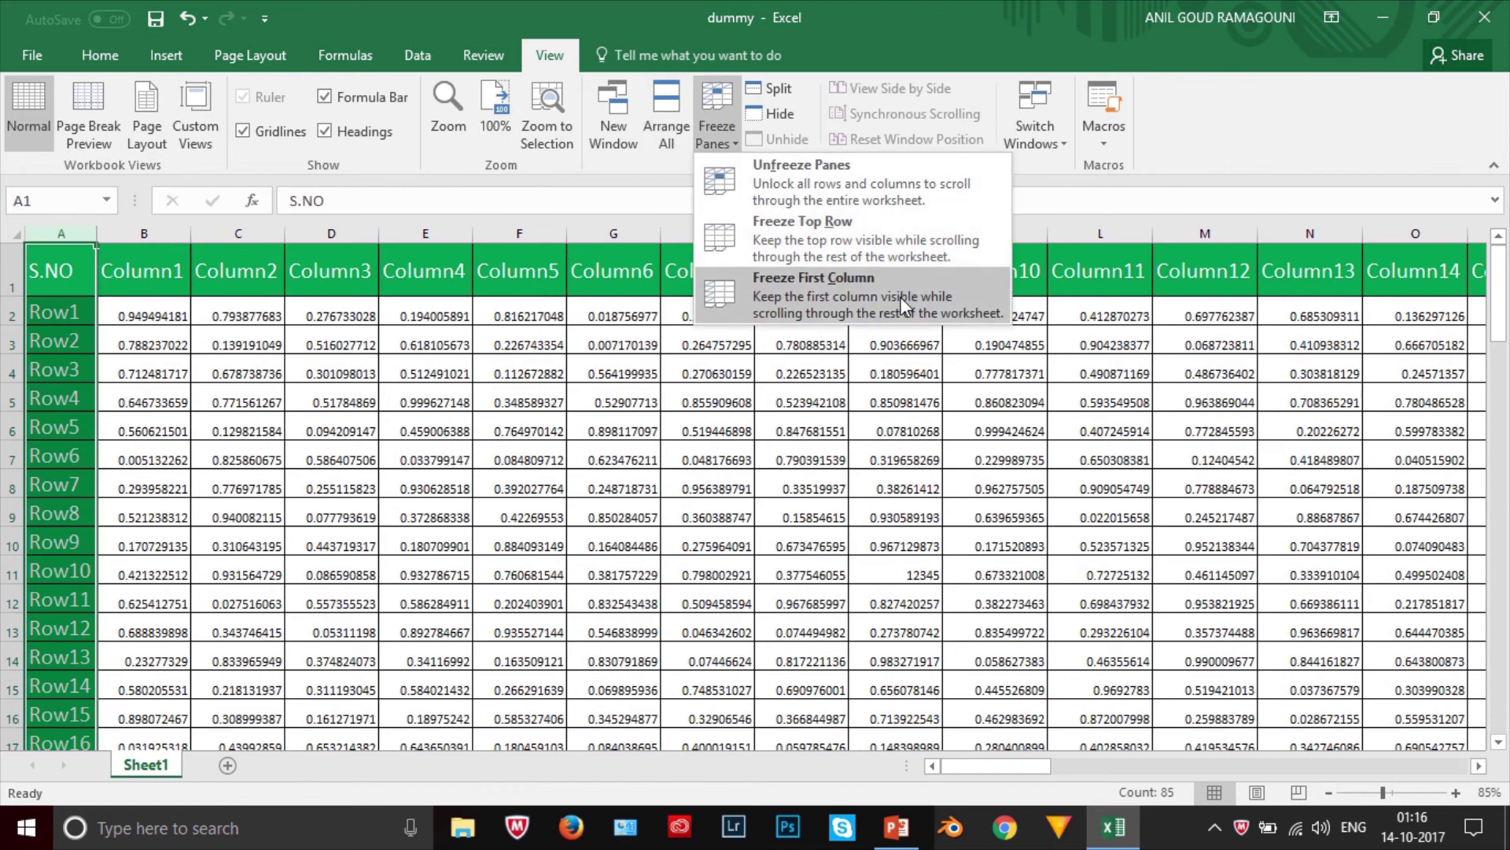
left_click(421, 434)
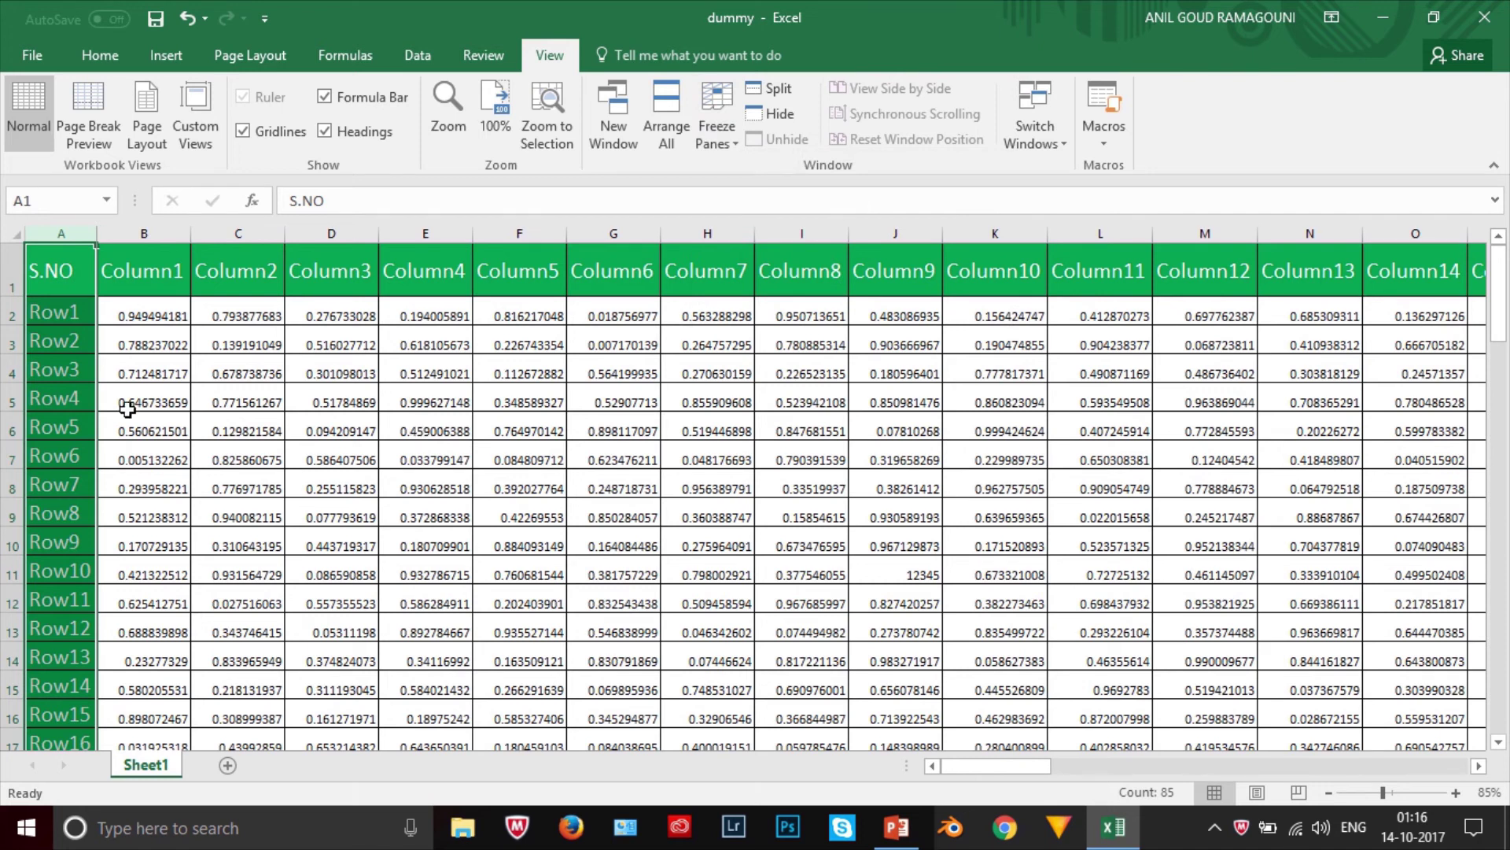
left_click(118, 272)
left_click(56, 267)
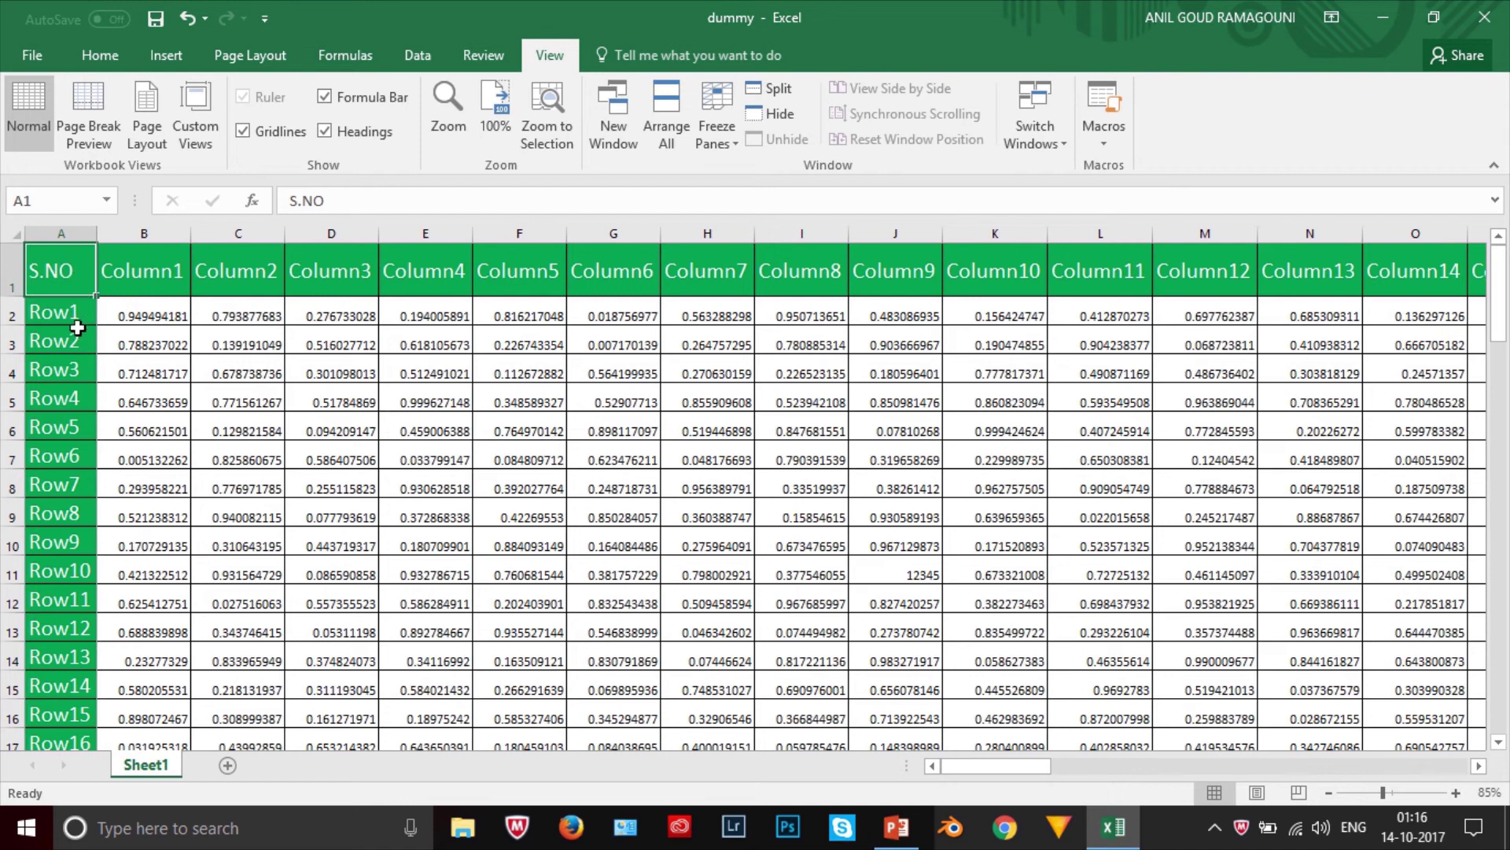
left_click(391, 490)
left_click(63, 234)
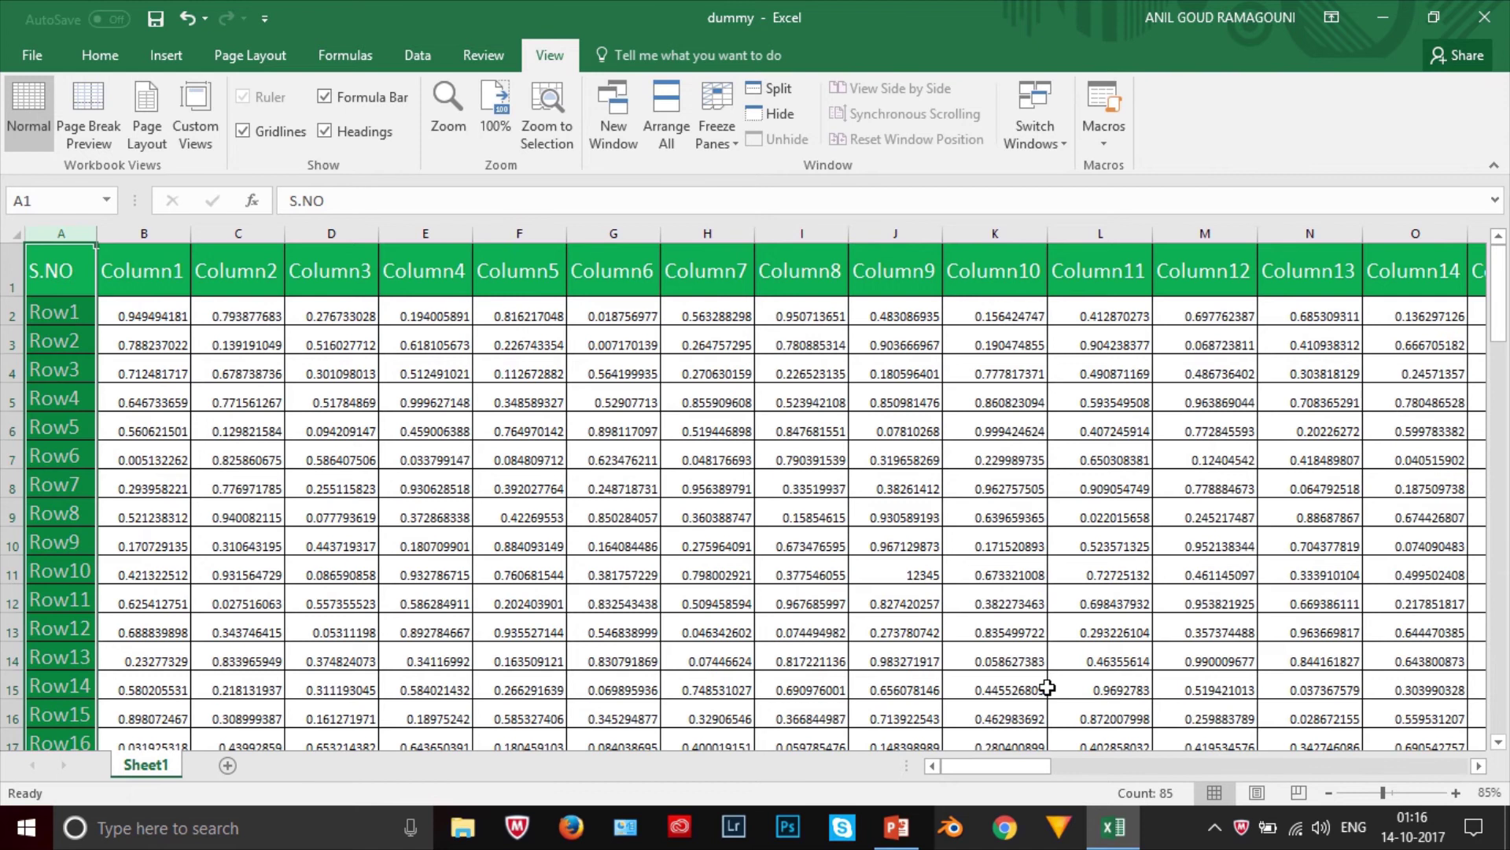
mouse_move(991, 761)
left_mouse_down()
mouse_move(1107, 758)
mouse_move(990, 765)
left_mouse_up()
left_click(638, 549)
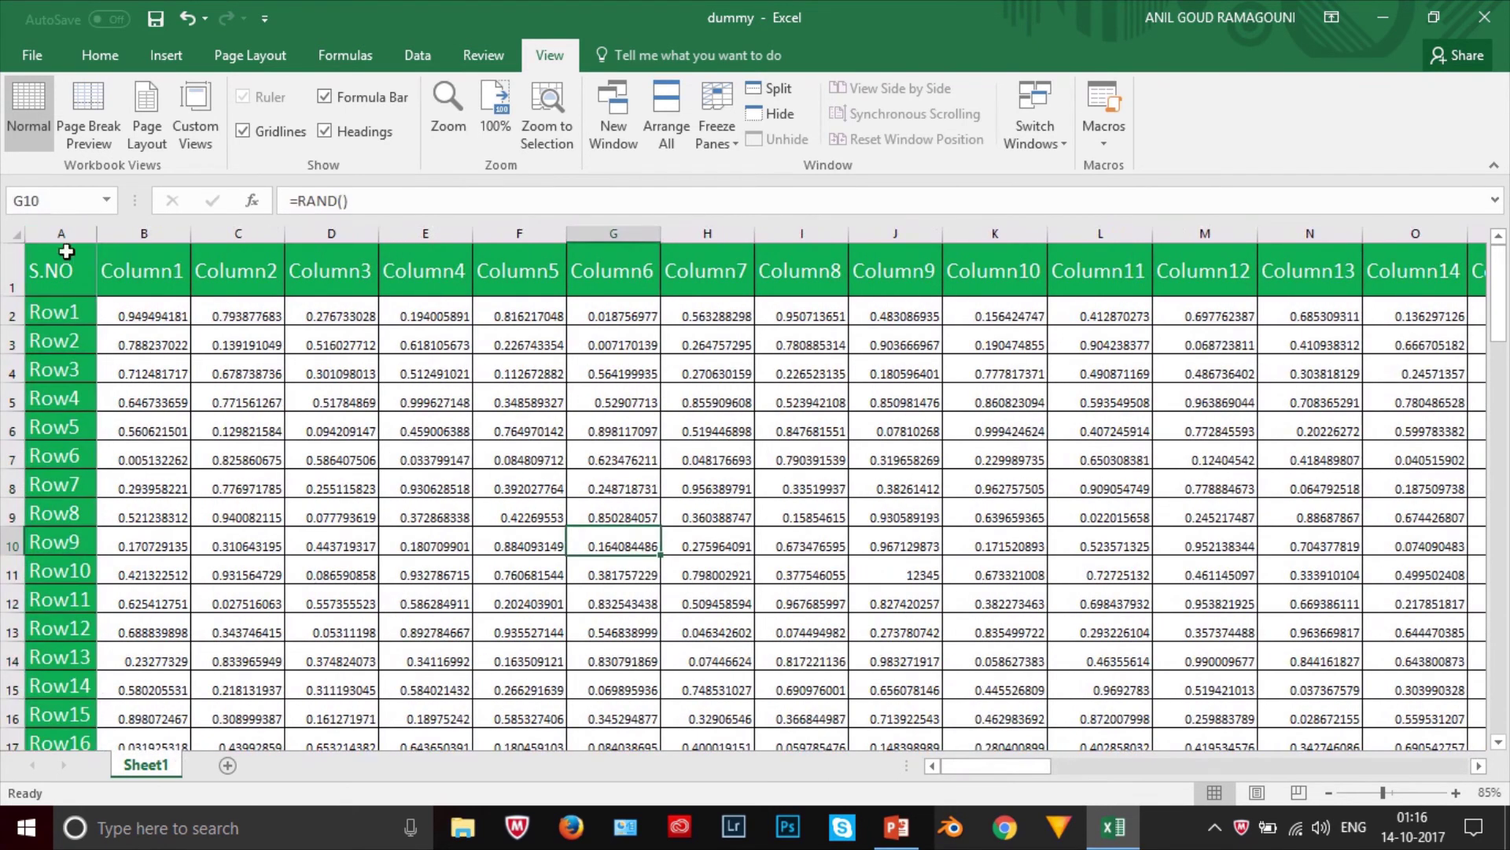
Unfreeze all panes in the worksheet.
left_click(720, 100)
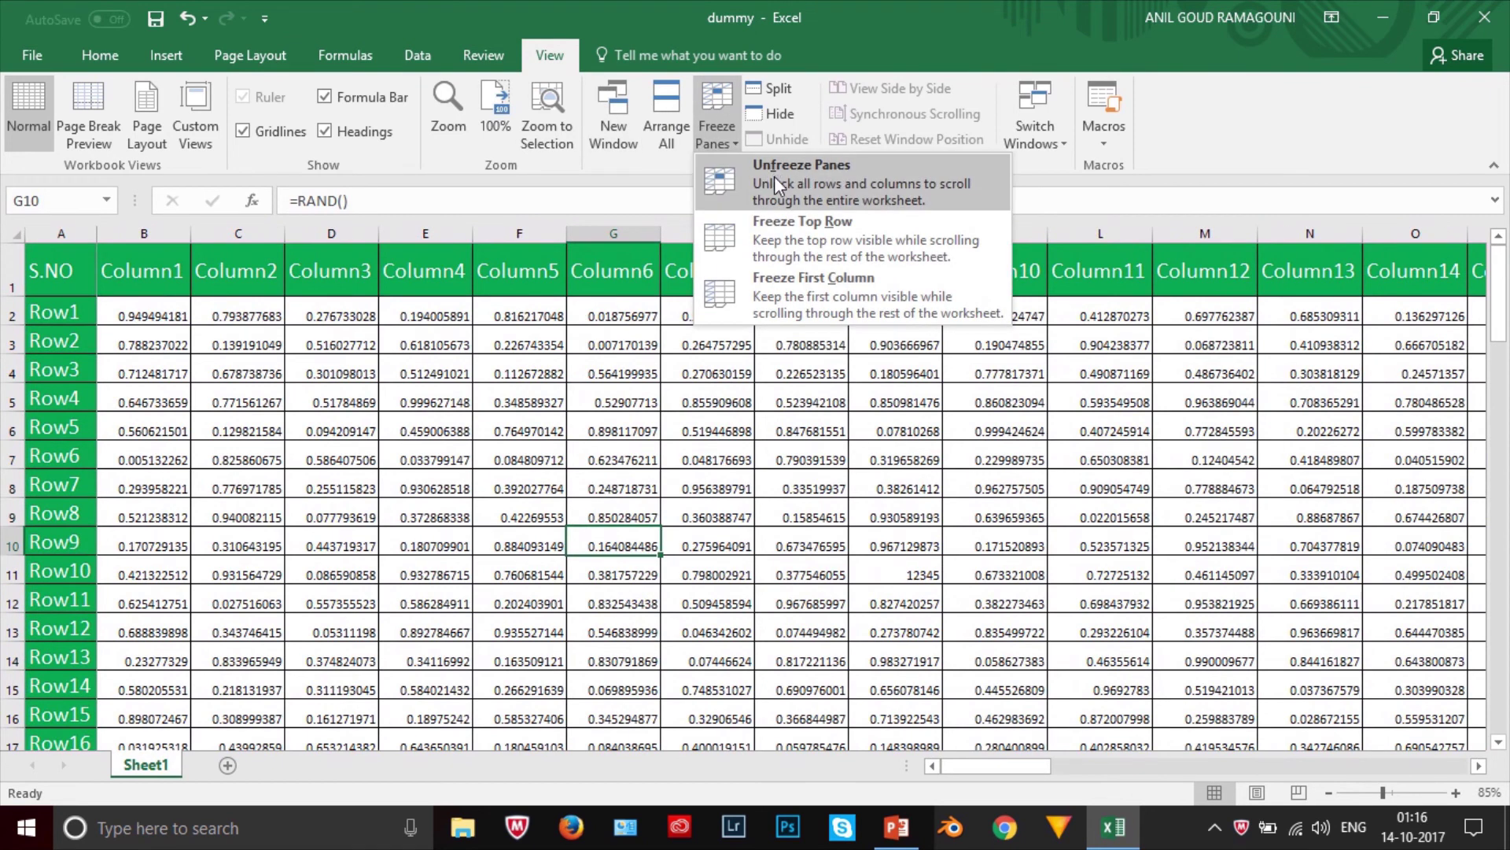
left_click(717, 107)
left_click(718, 107)
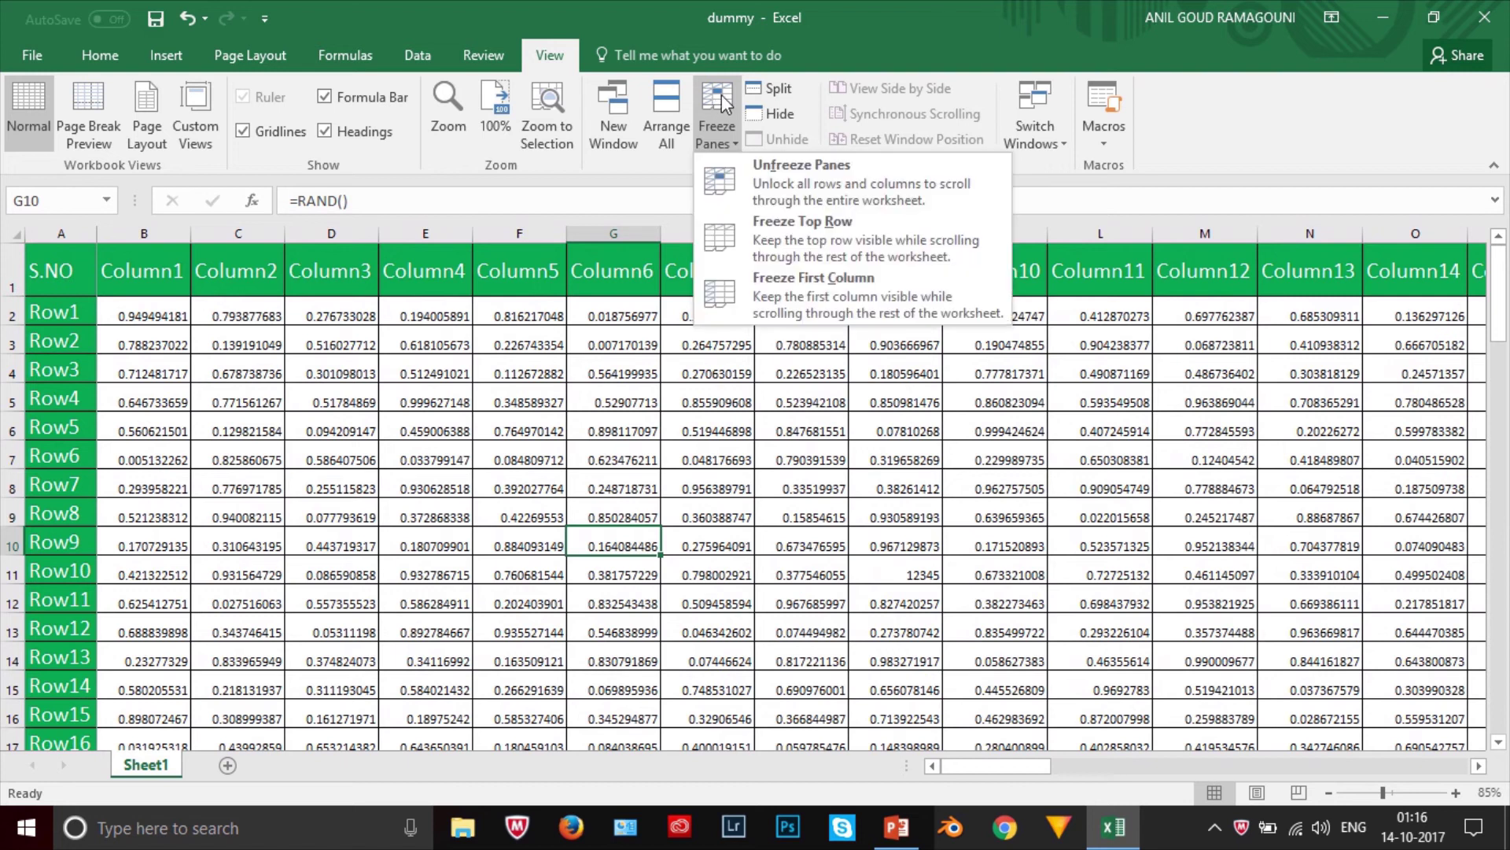
left_click(787, 183)
left_click(491, 429)
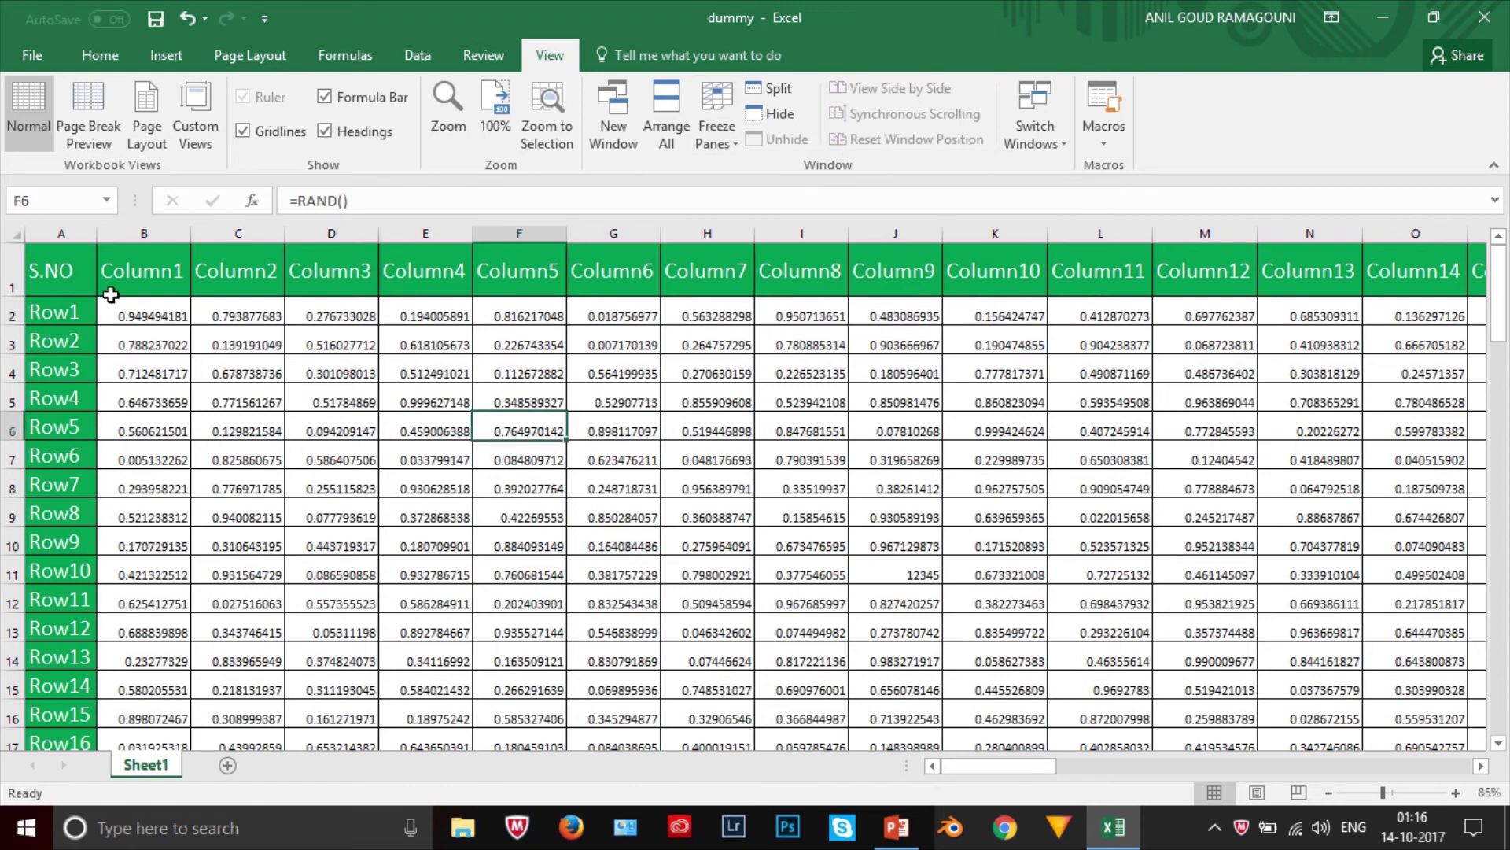
Check how the S.NO column and the header row behave when scrolling the sheet sideways and downwards.
left_click(66, 230)
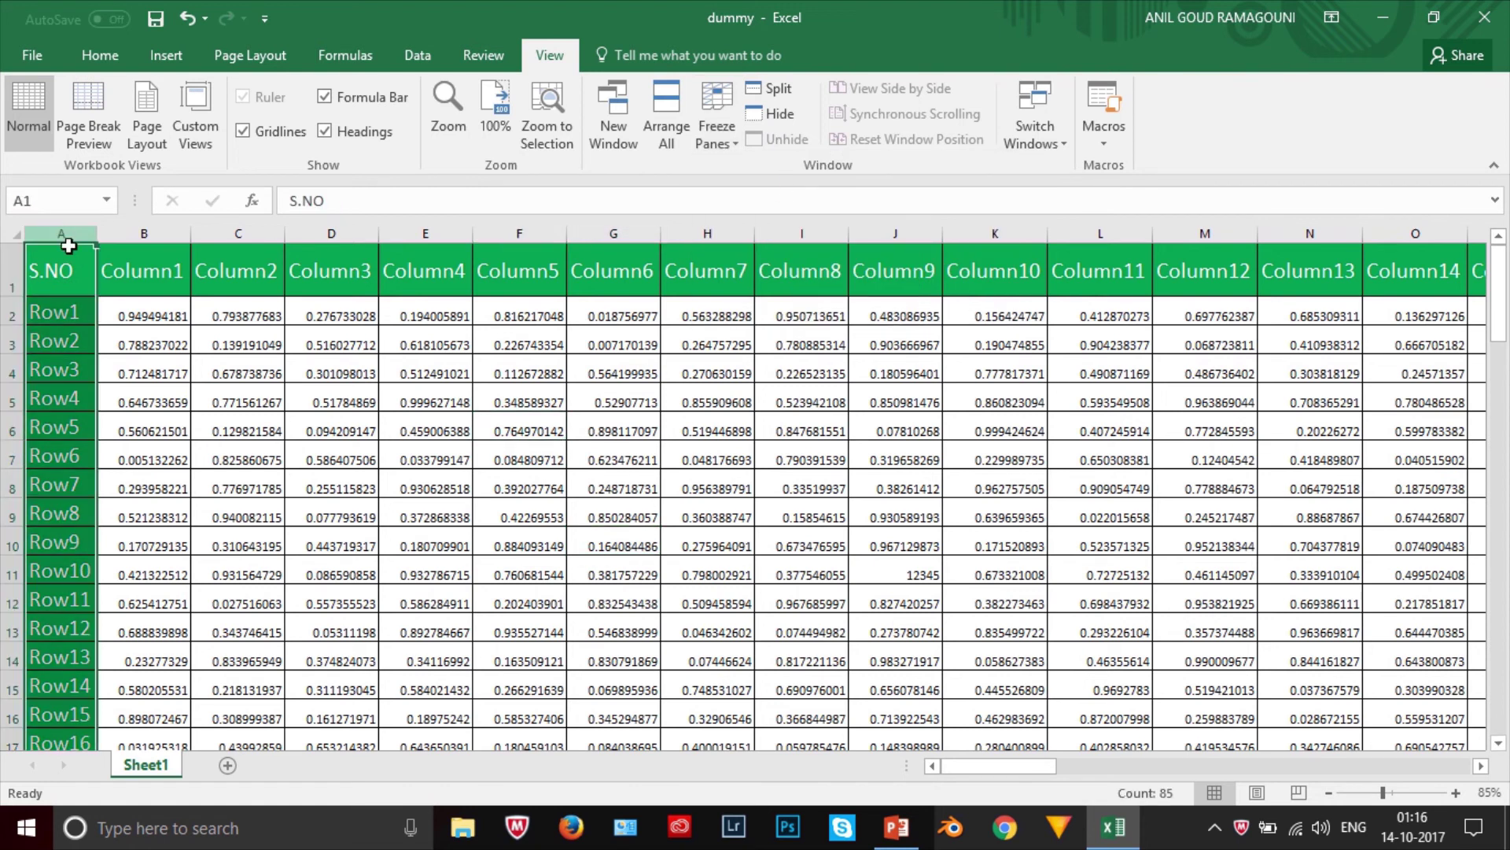
left_click(210, 403)
mouse_move(1011, 775)
left_mouse_down()
mouse_move(1111, 779)
mouse_move(1023, 775)
left_mouse_up()
scroll(1017, 550, "down", 5)
scroll(1017, 566, "up", 5)
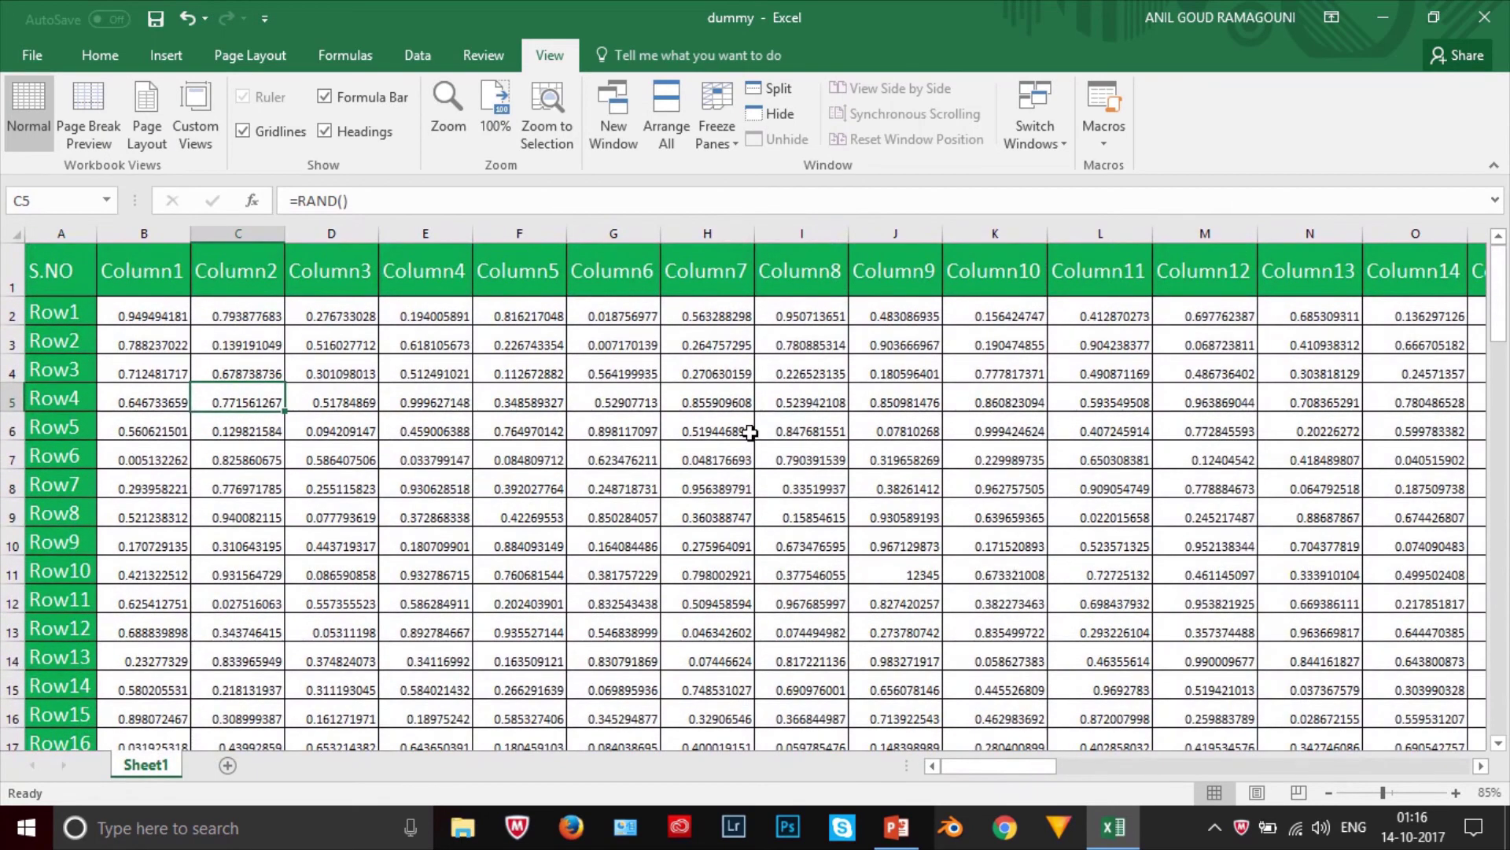
left_click(510, 455)
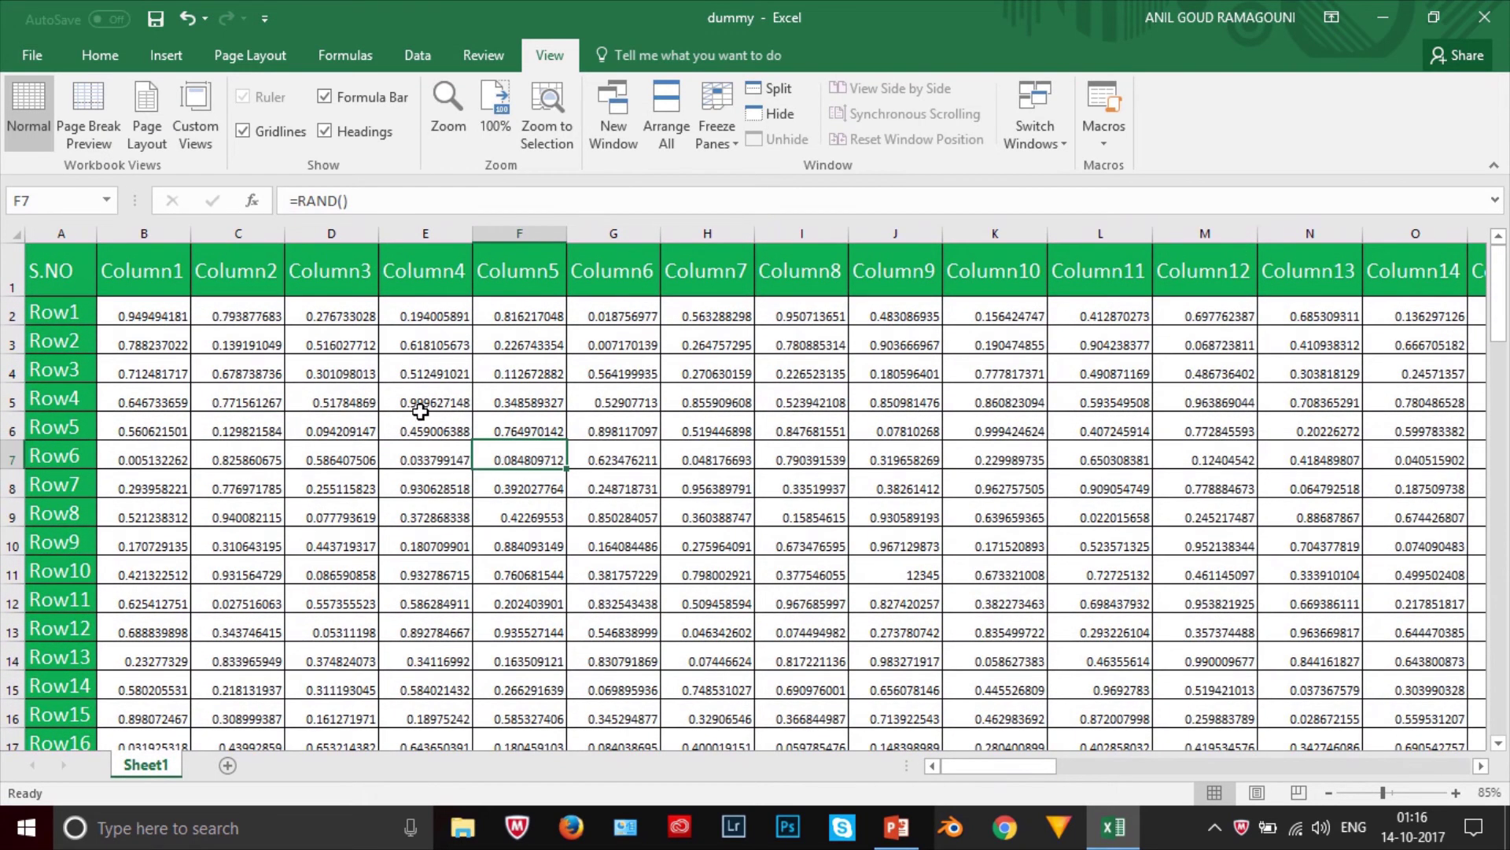
Point out header row 1, the S.NO column and their shared cell A1 as the area to keep frozen.
left_click(2, 269)
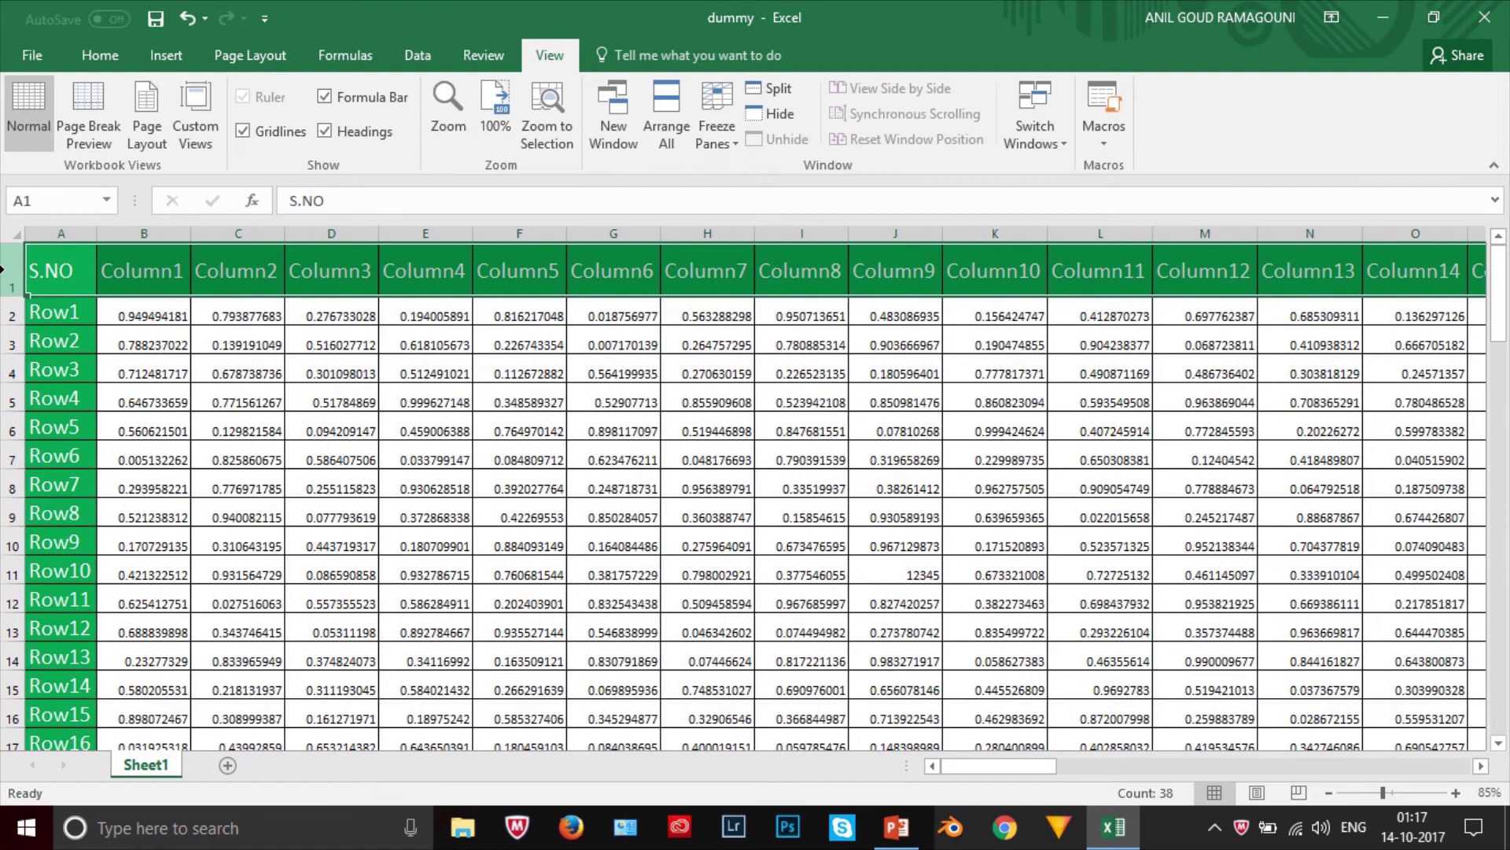
left_click(68, 228)
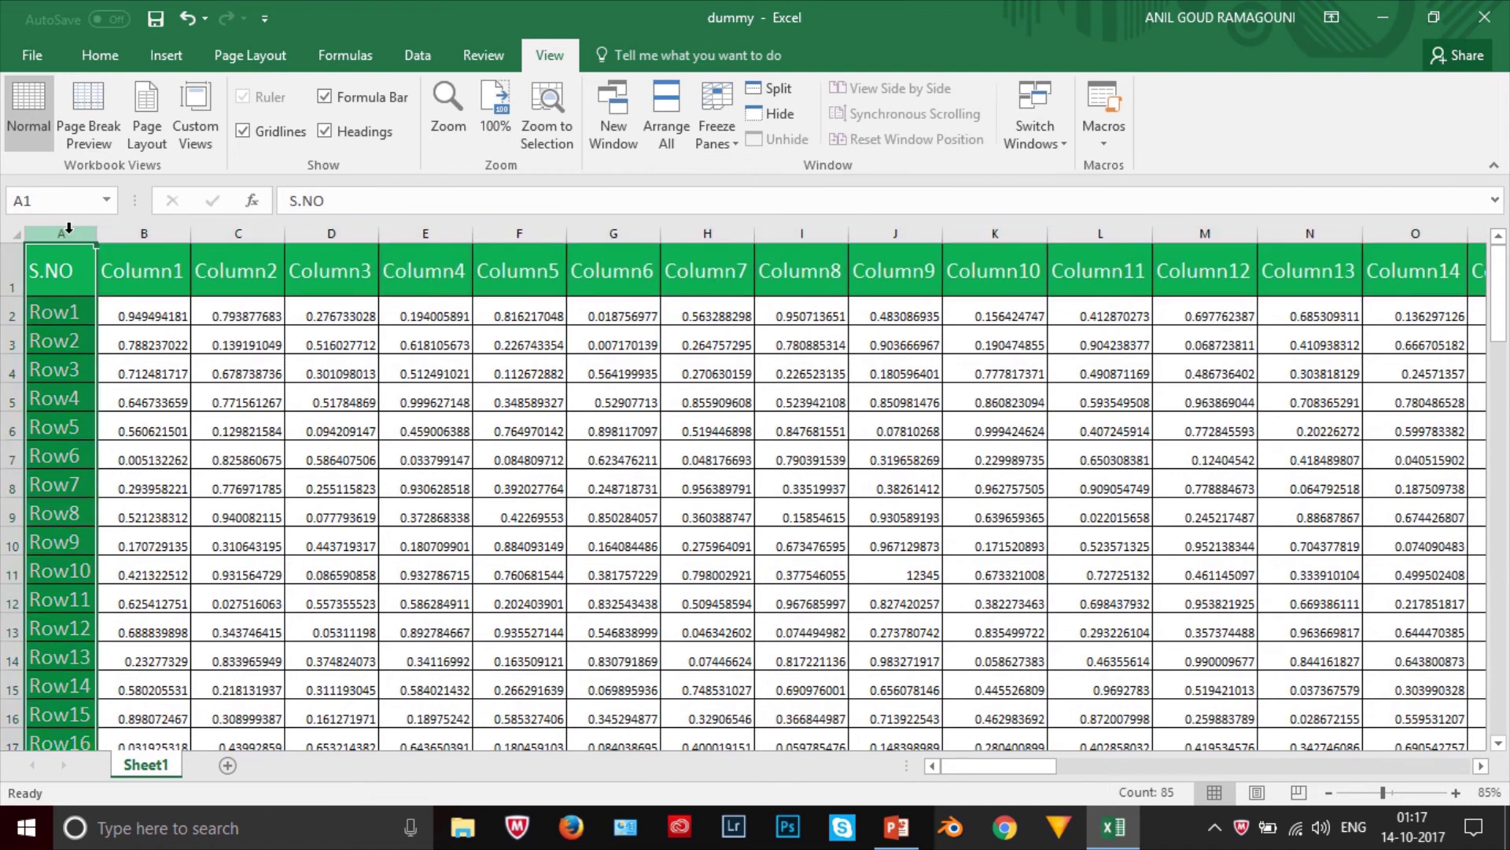
left_click(333, 425)
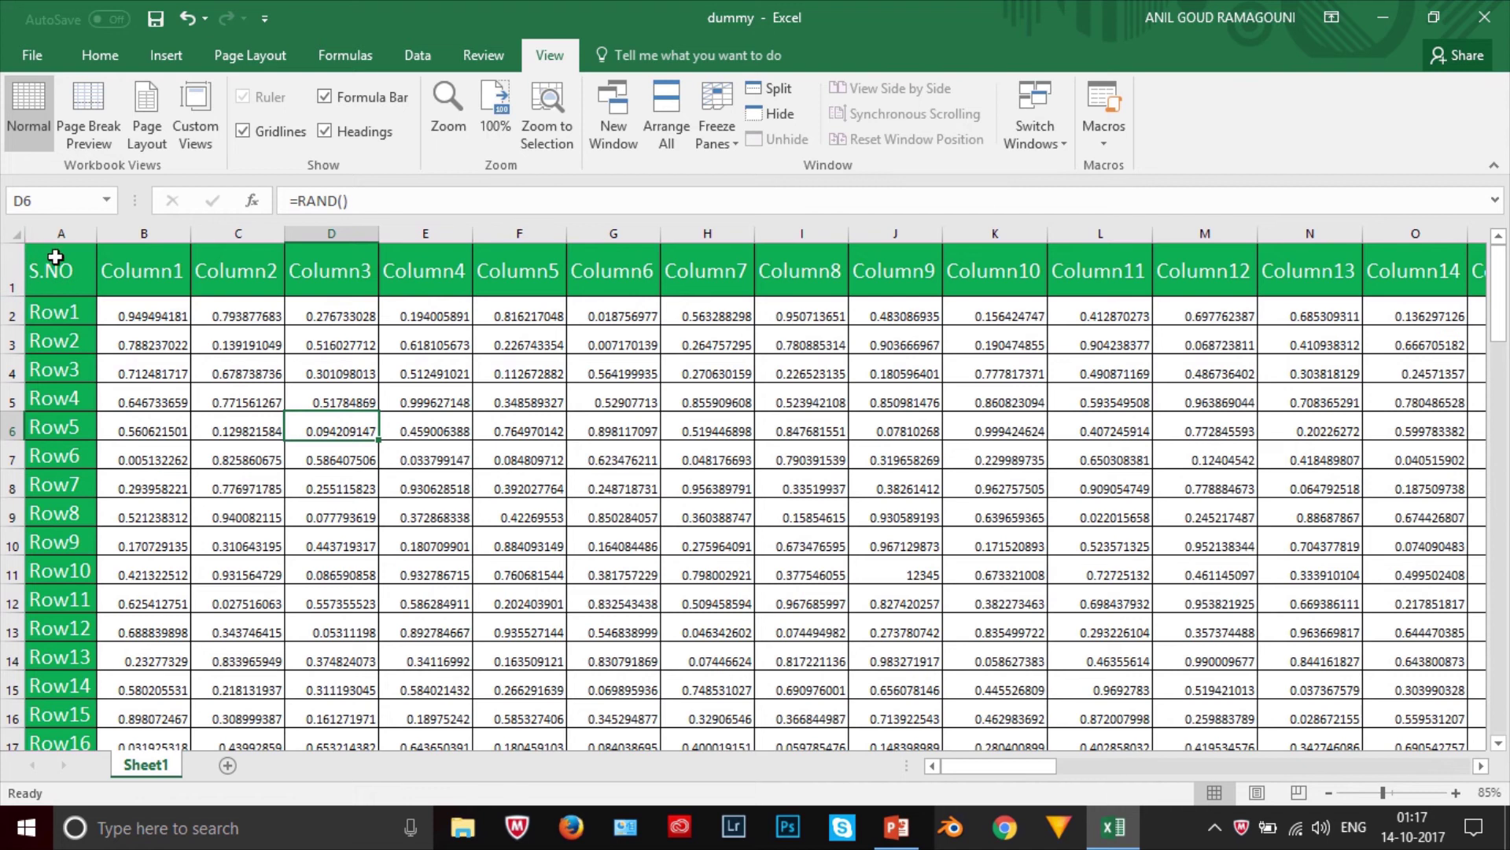
left_click(56, 233)
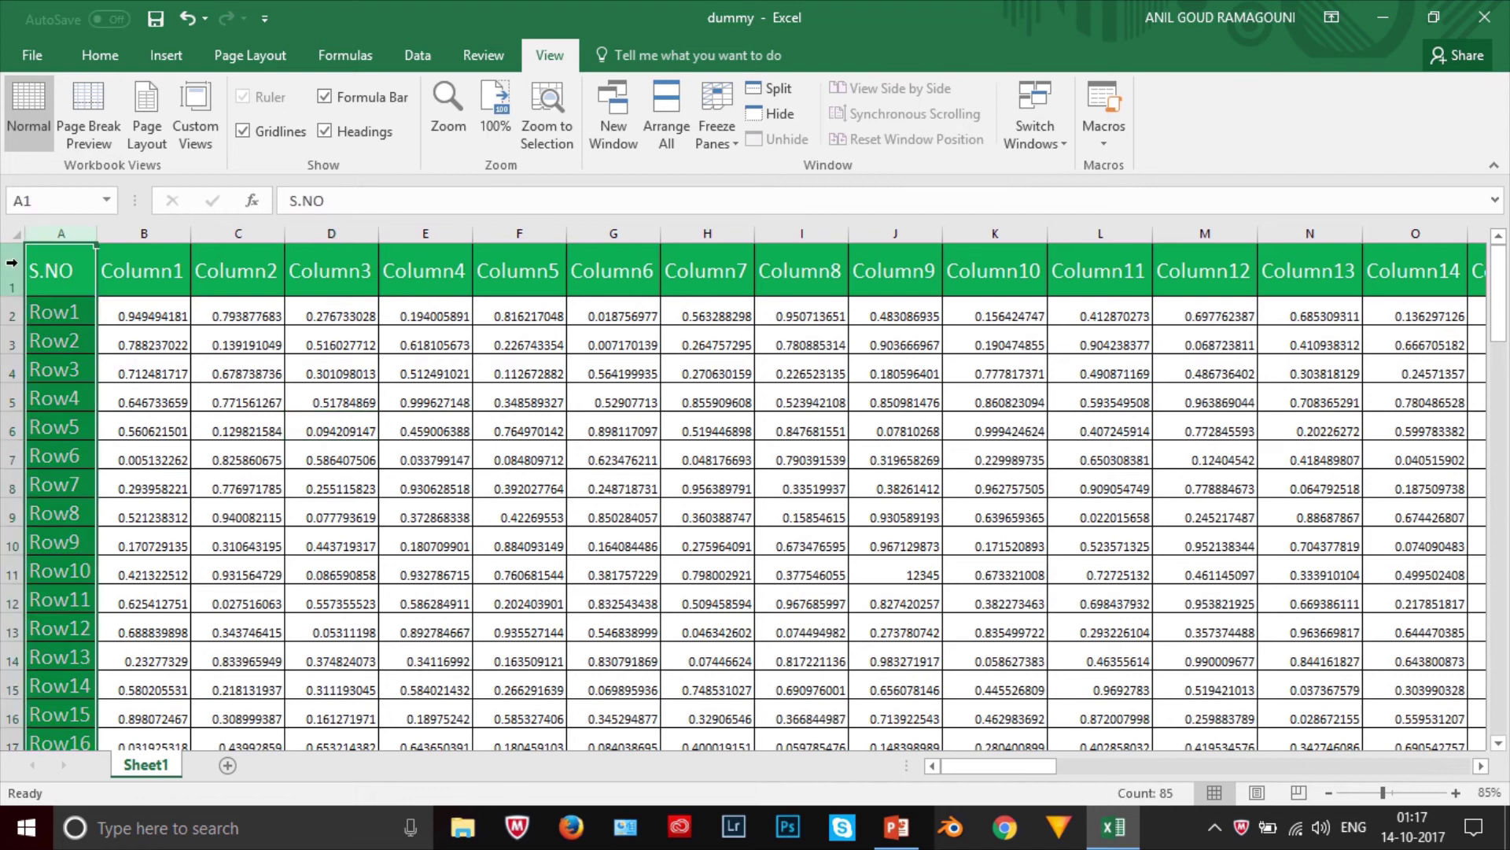
left_click(60, 271)
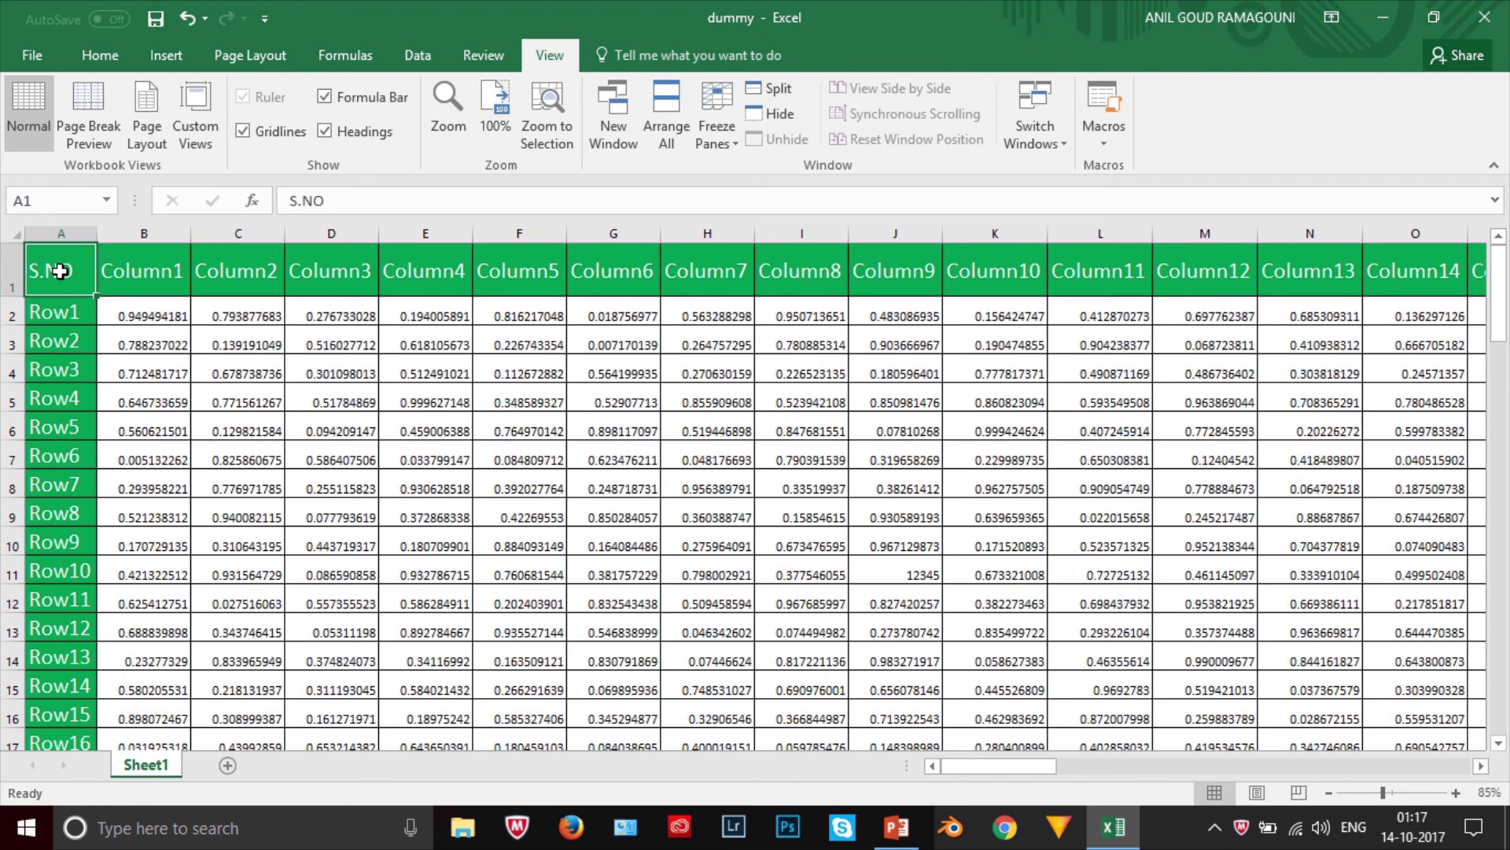
Freeze the header row and the S.NO column together, using cell B2 as the freeze point.
left_click(139, 314)
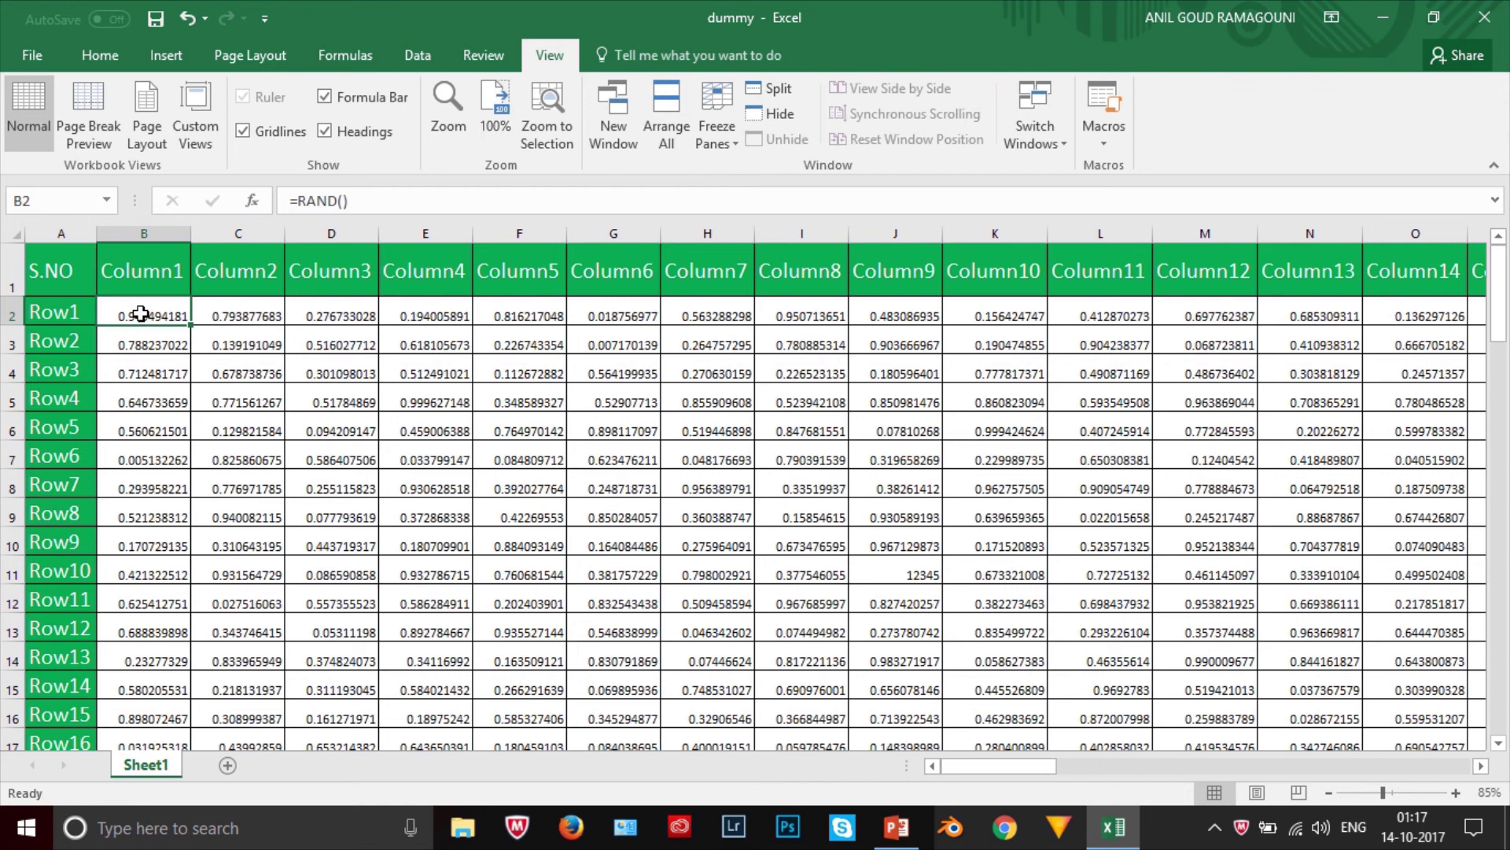
left_click(715, 104)
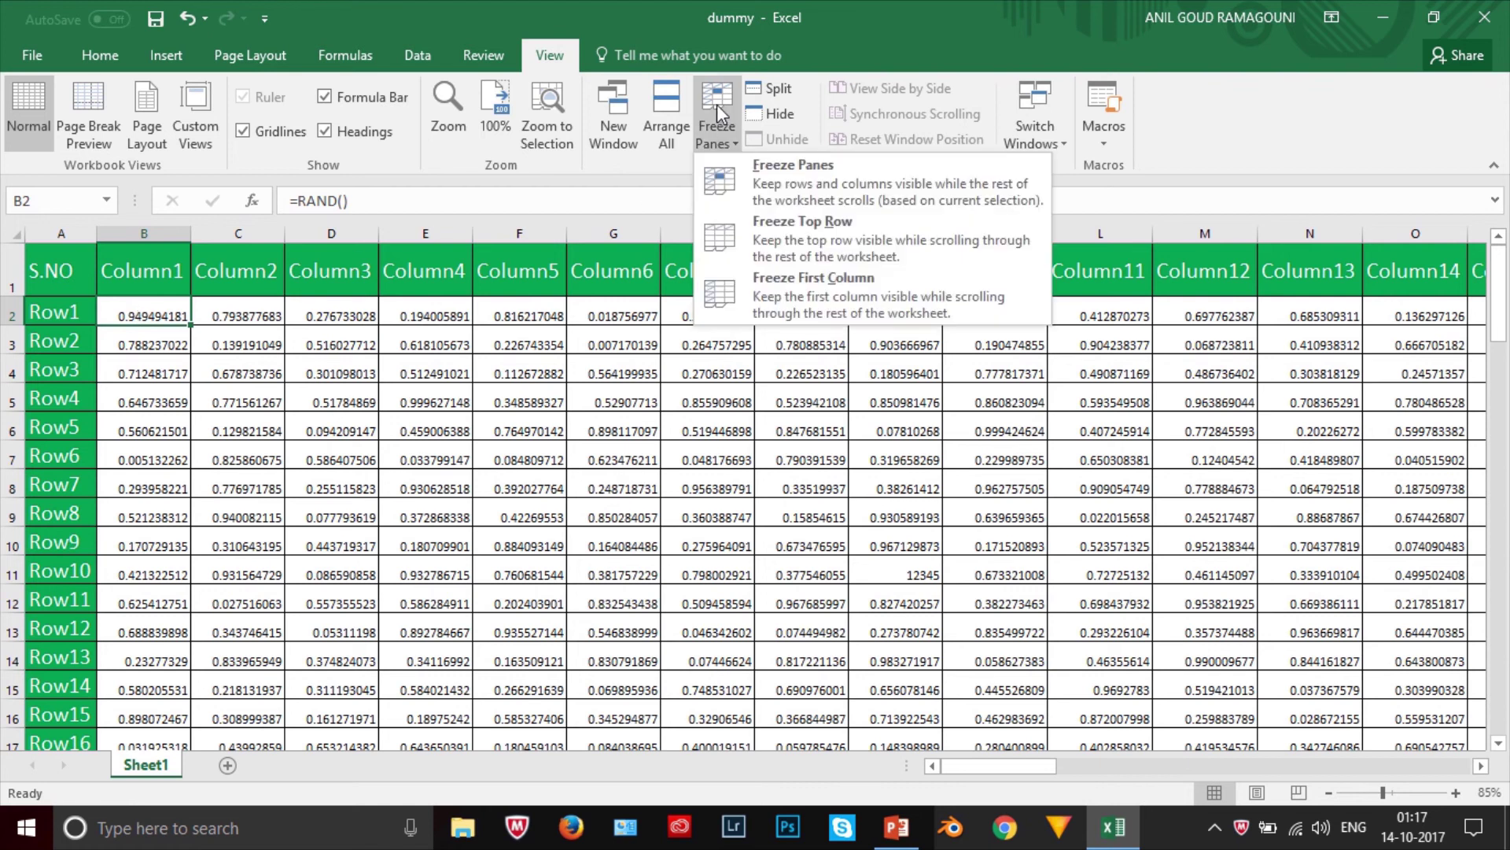
left_click(752, 173)
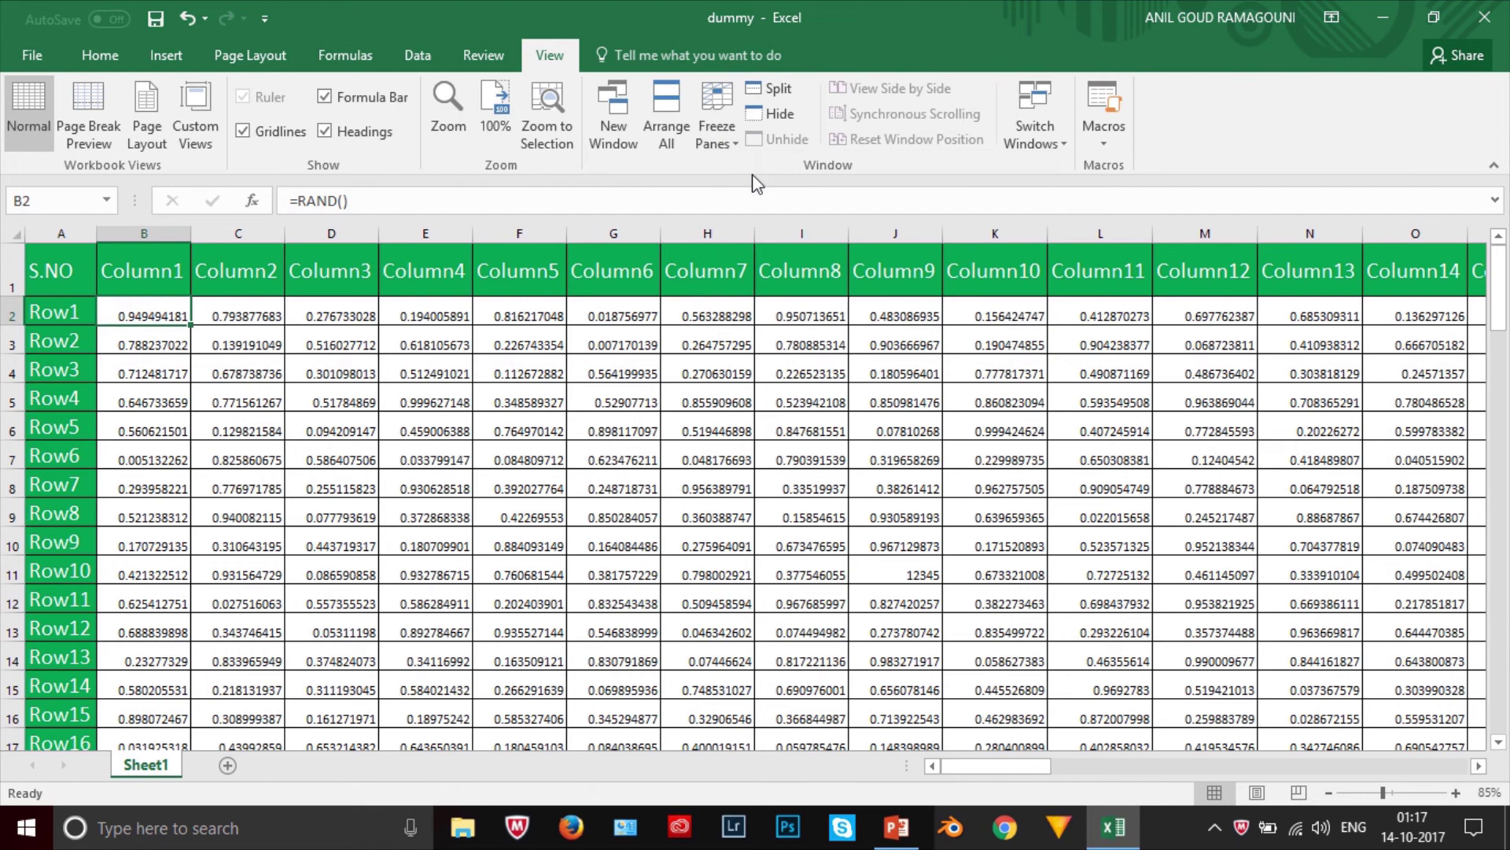
Scroll the sheet sideways and down to the lower rows to check the frozen header row and S.NO column.
left_click(991, 765)
left_click_drag(992, 770, 956, 775)
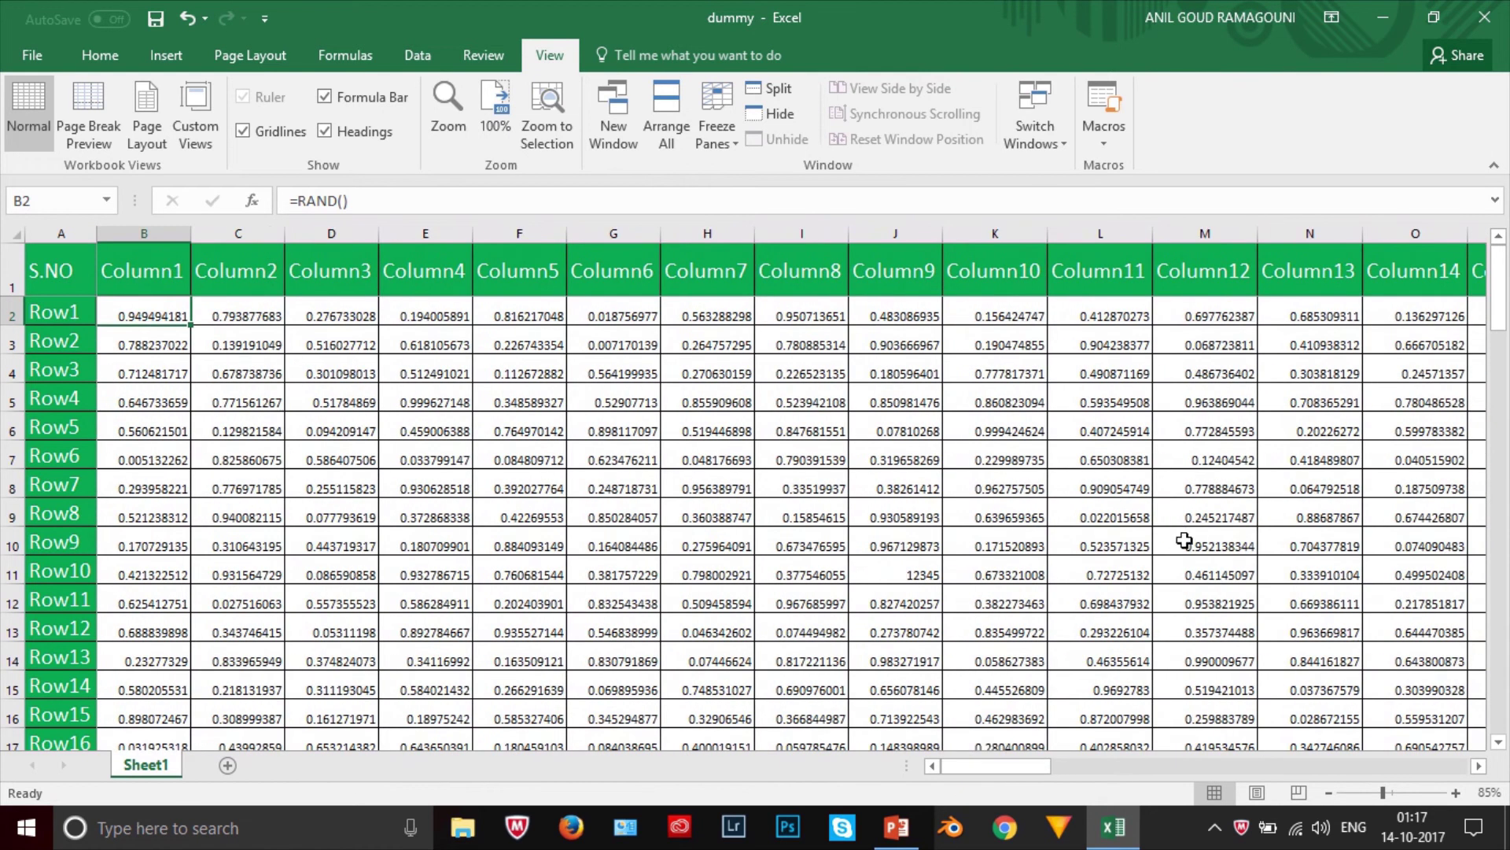
scroll(1184, 540, "down", 4)
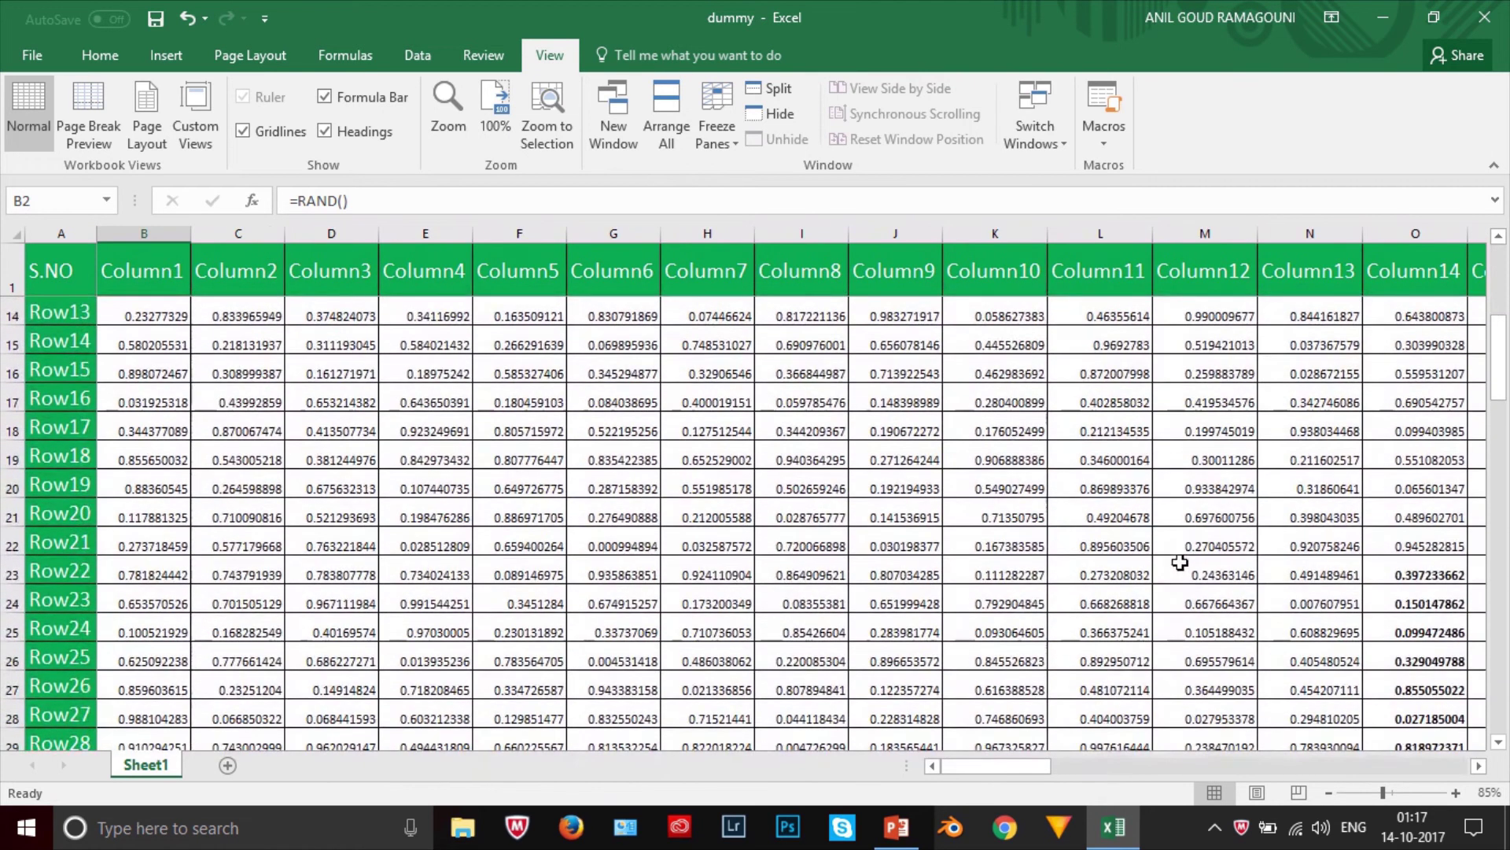
scroll(1180, 563, "down", 5)
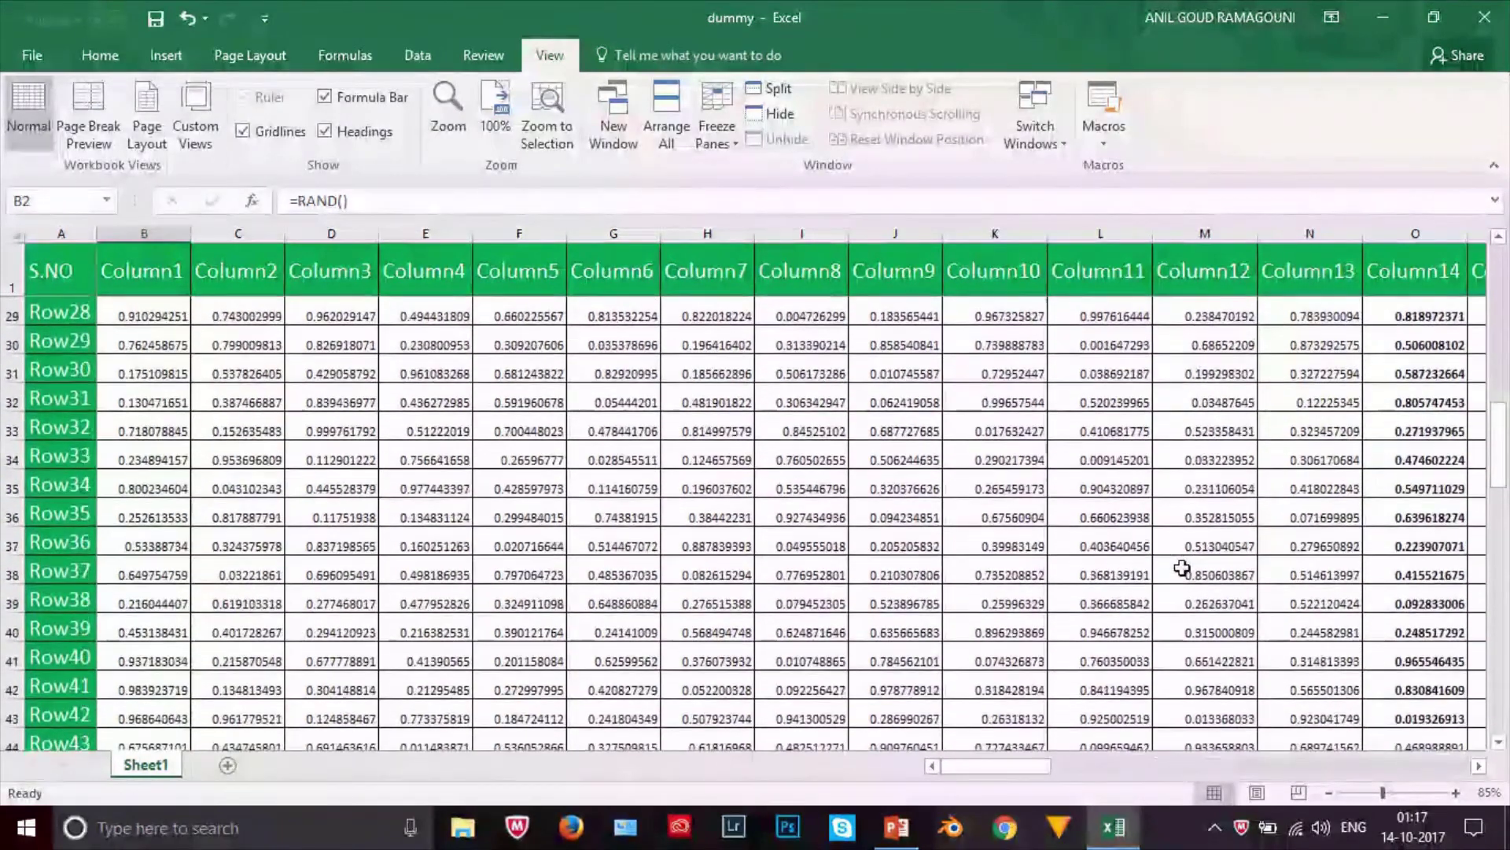
scroll(1182, 568, "down", 6)
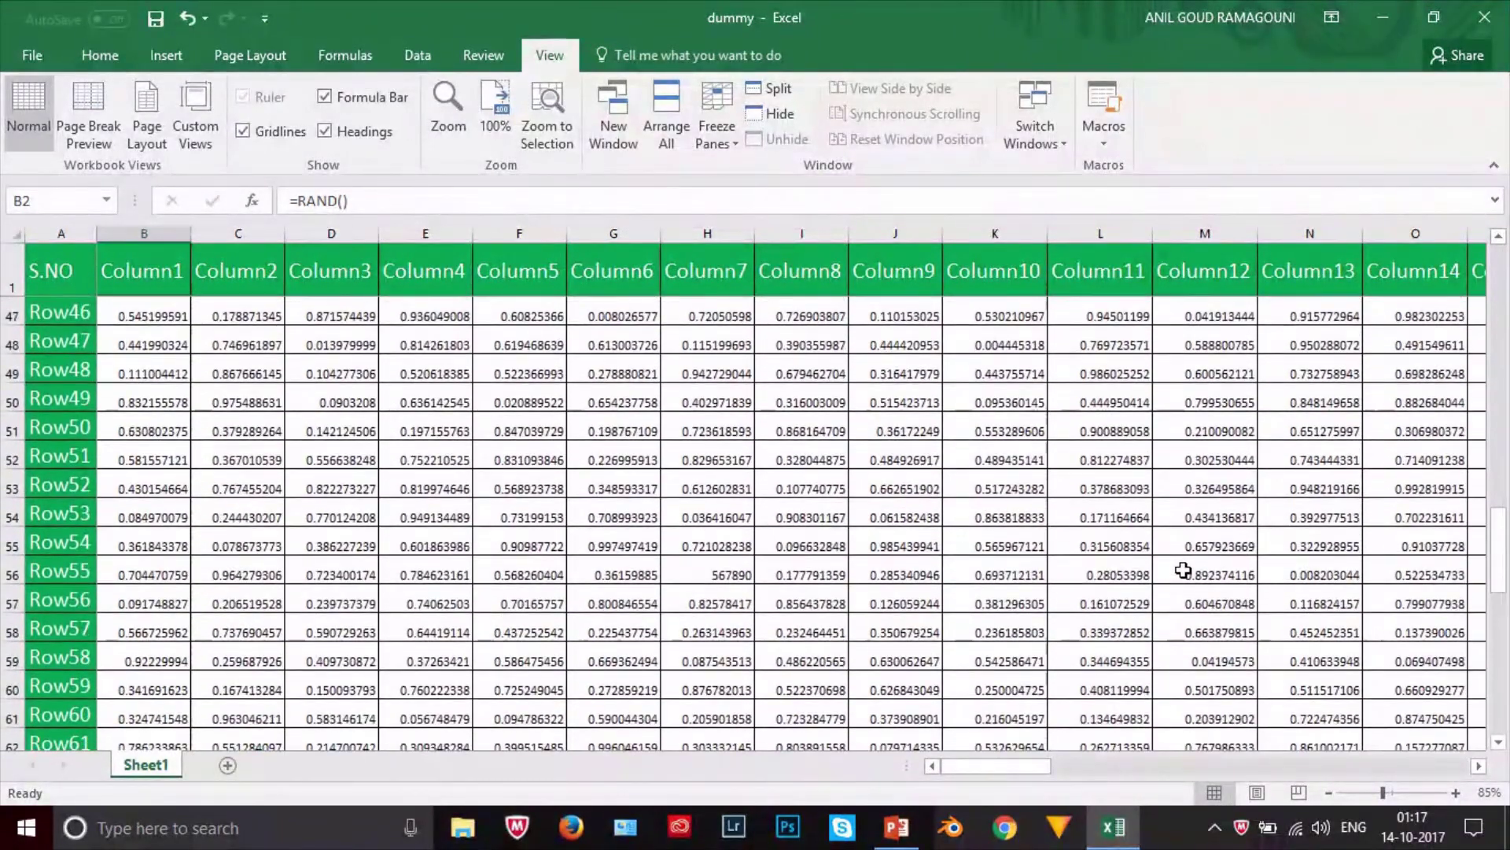
scroll(1183, 570, "up", 15)
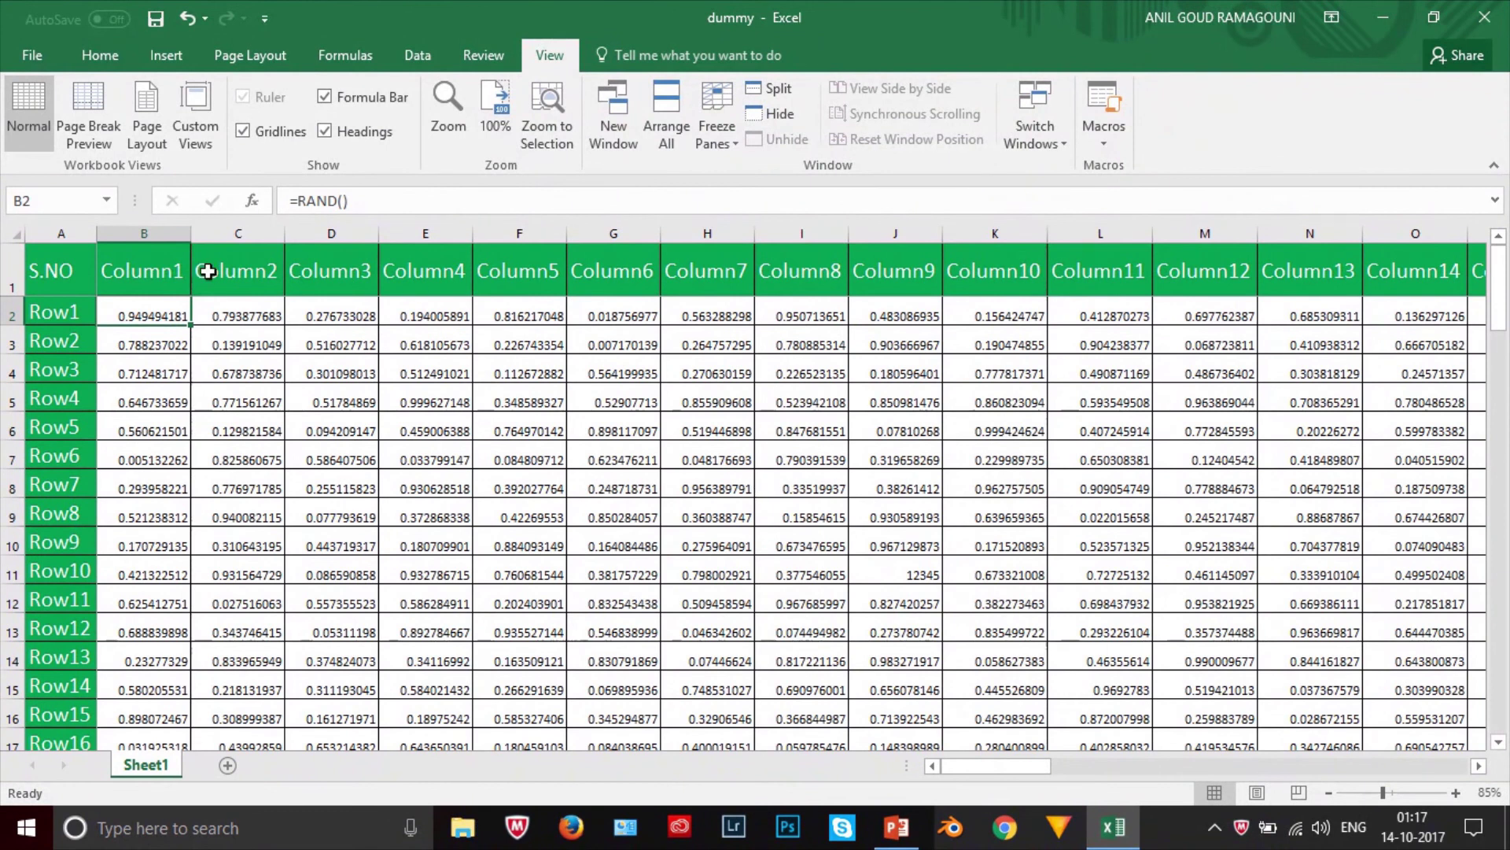
Unfreeze all panes in the worksheet and check how the header row behaves when scrolling down.
left_click(55, 267)
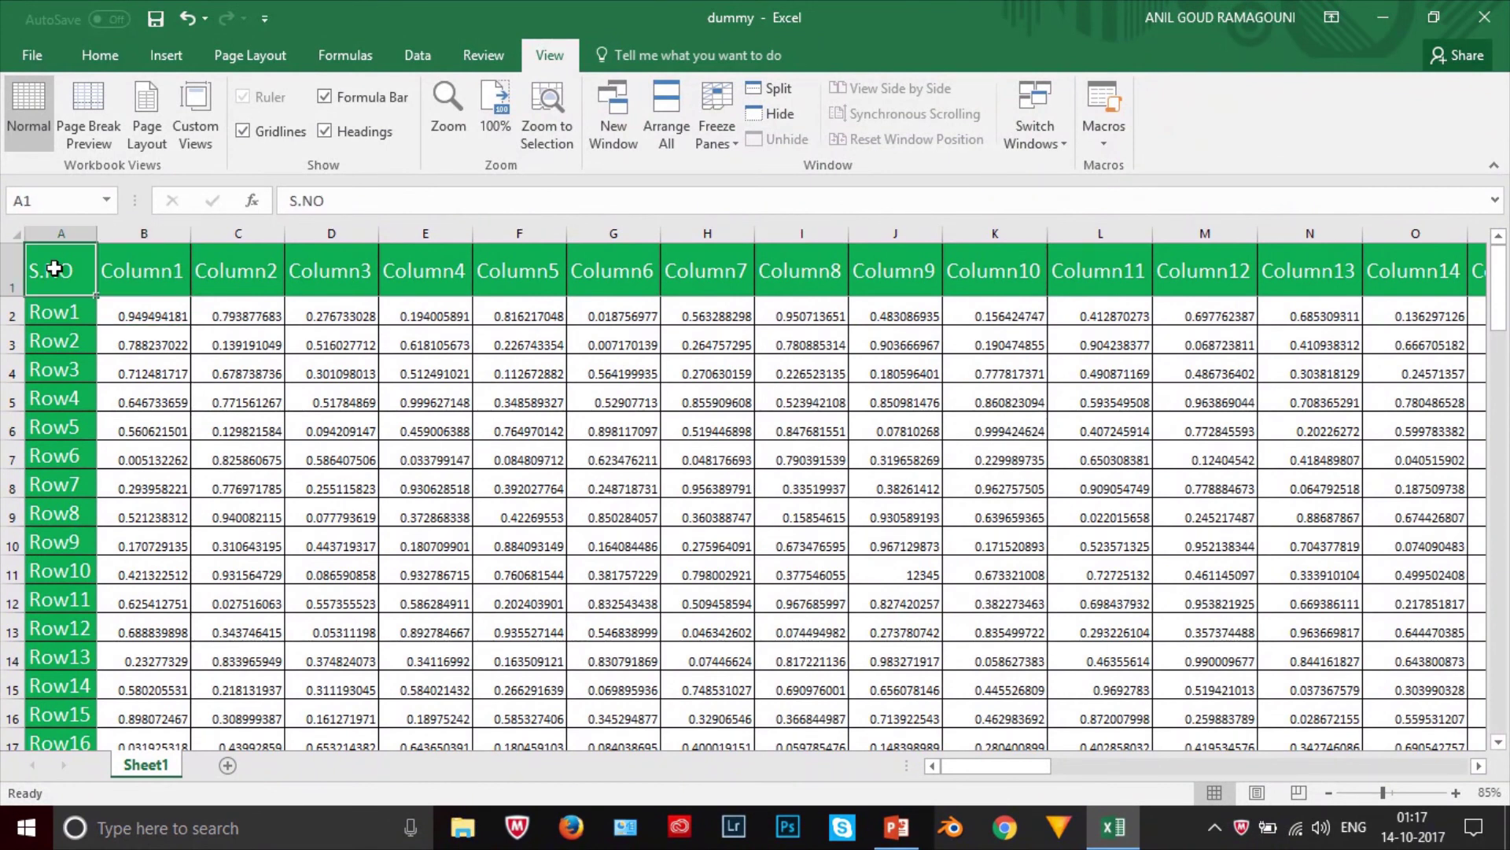
left_click(720, 110)
left_click(801, 169)
left_click(743, 430)
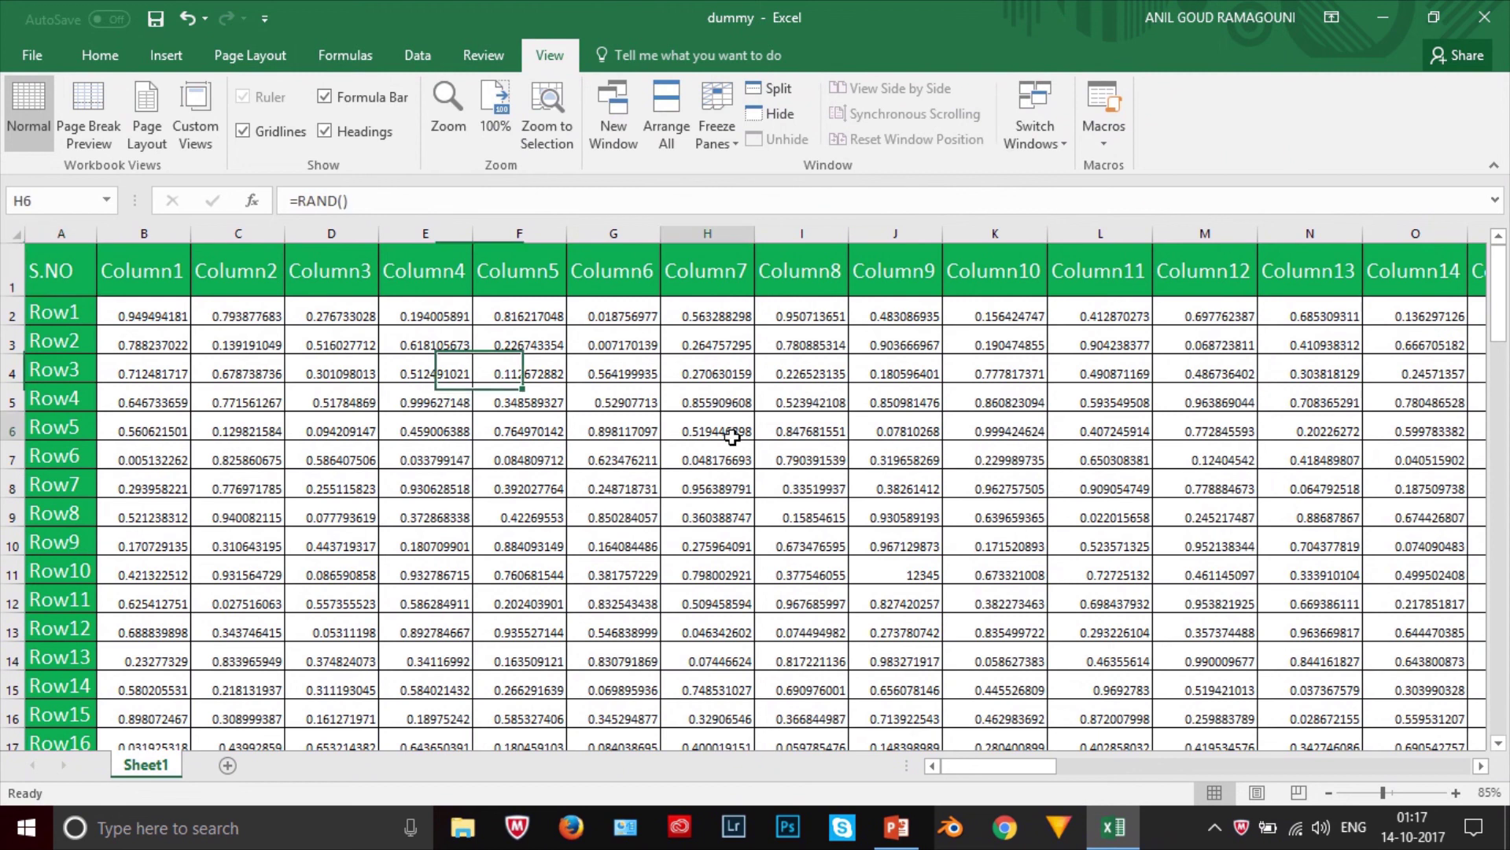
scroll(940, 417, "down", 5)
scroll(940, 417, "down", 2)
scroll(940, 416, "up", 3)
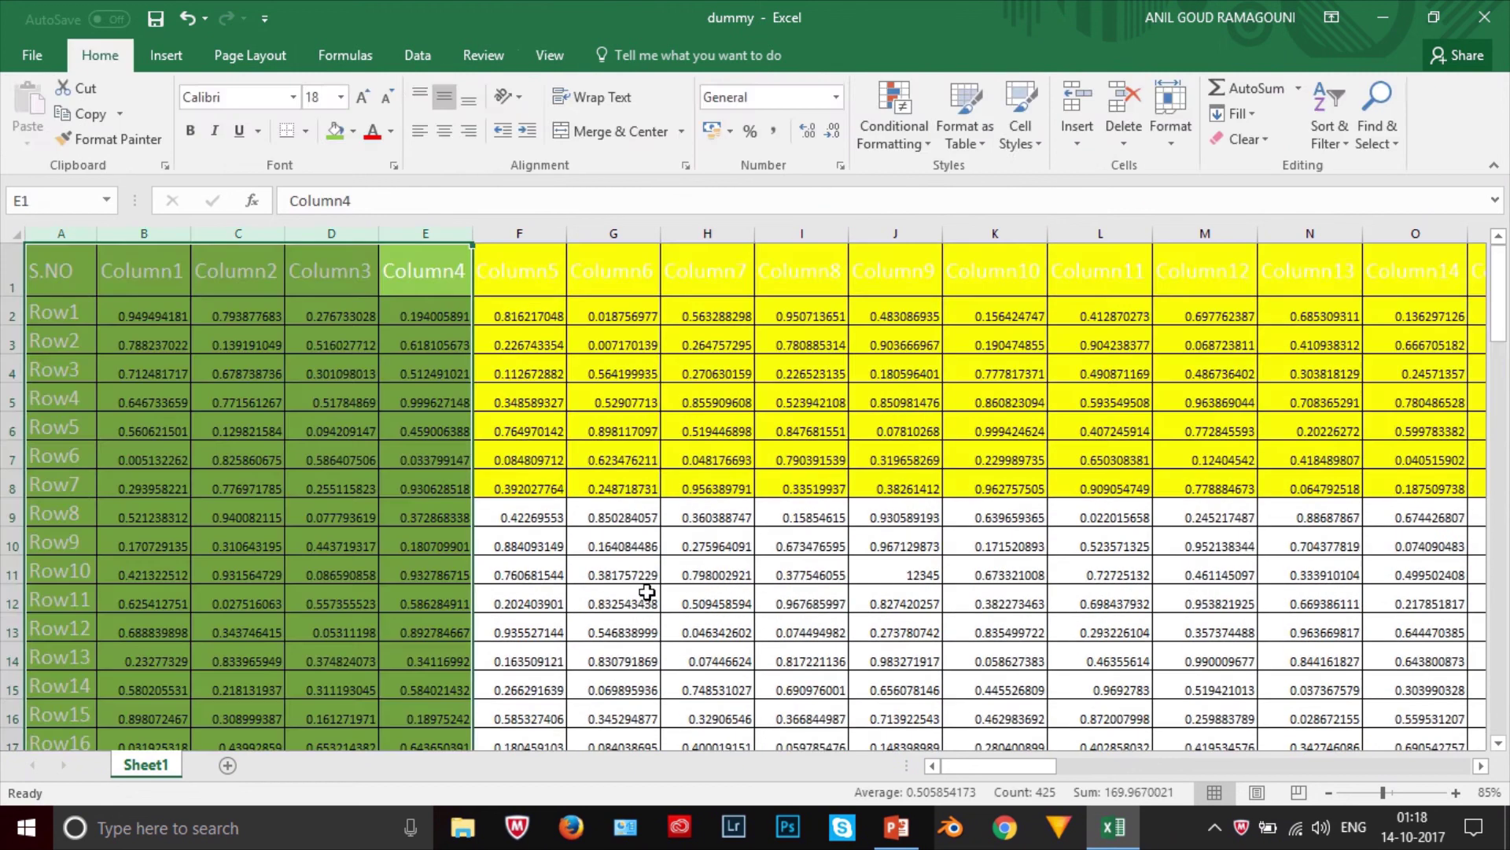
Examine the yellow block of rows 1 to 8 and the green block of columns A to E as the areas to freeze.
left_click(645, 596)
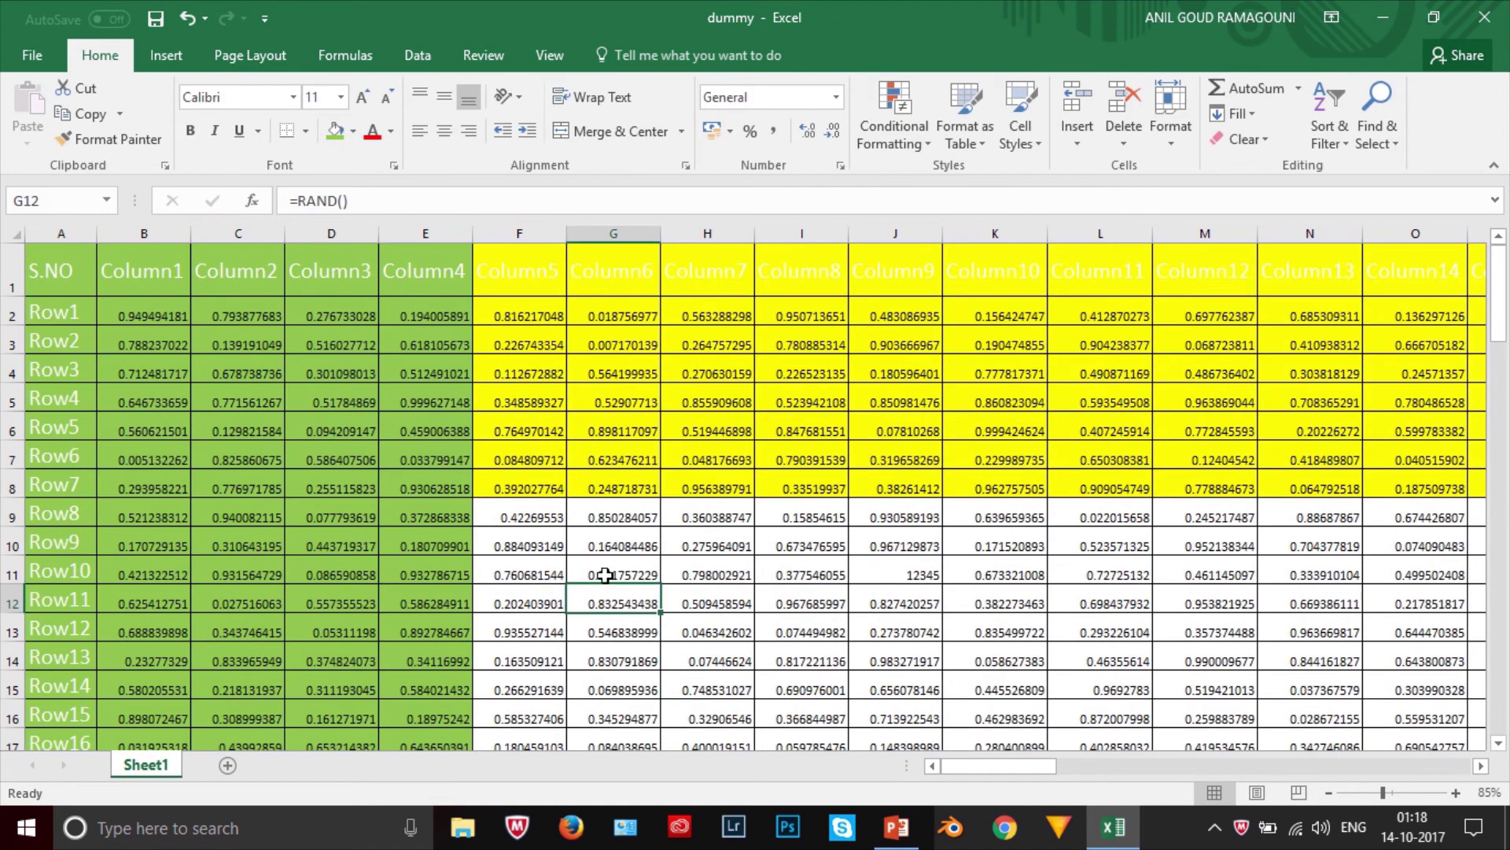
left_click_drag(12, 275, 19, 468)
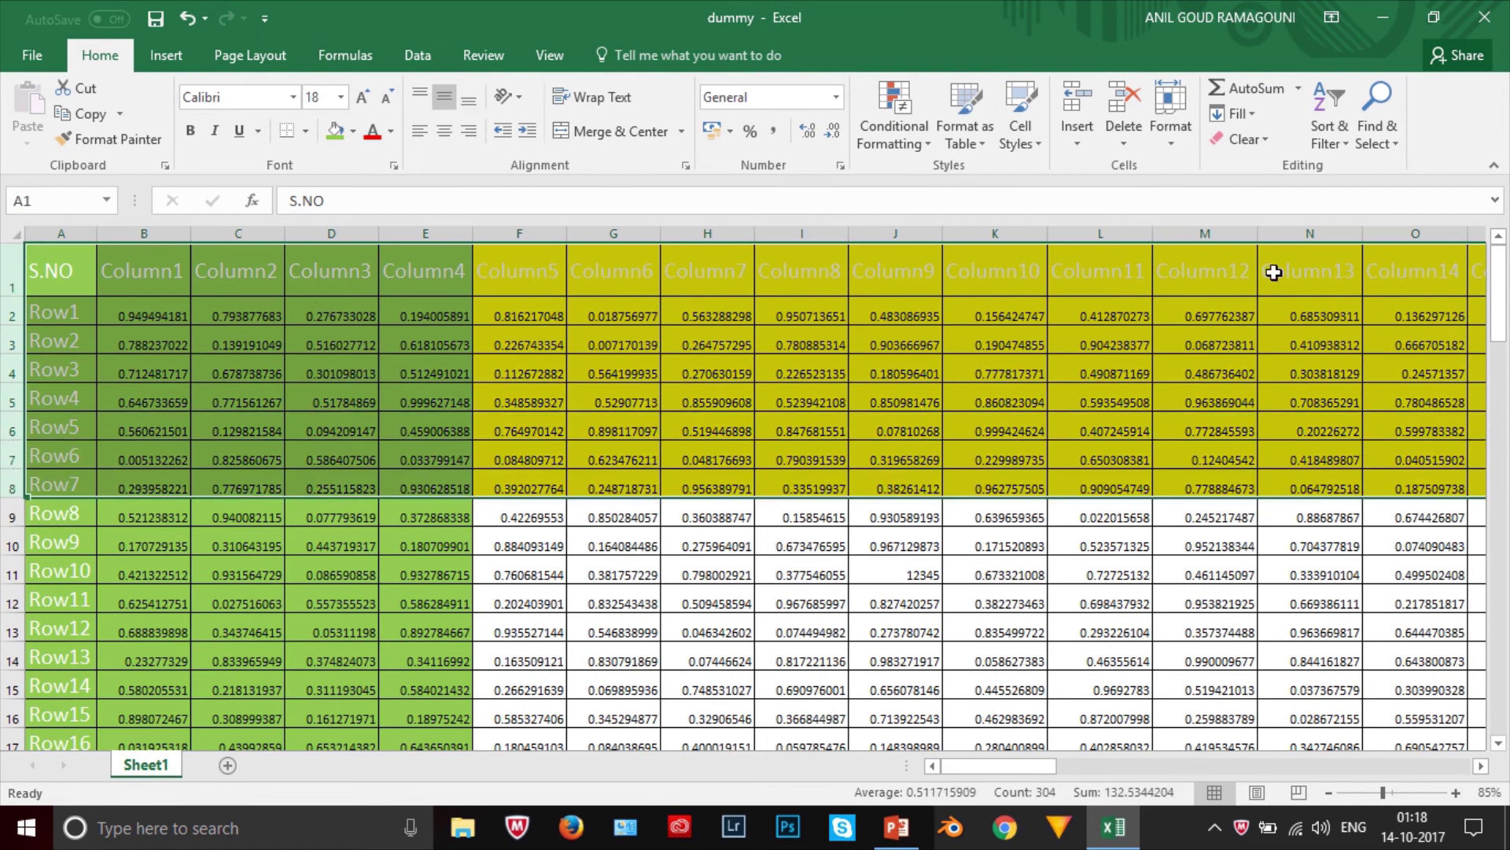
left_click(436, 226)
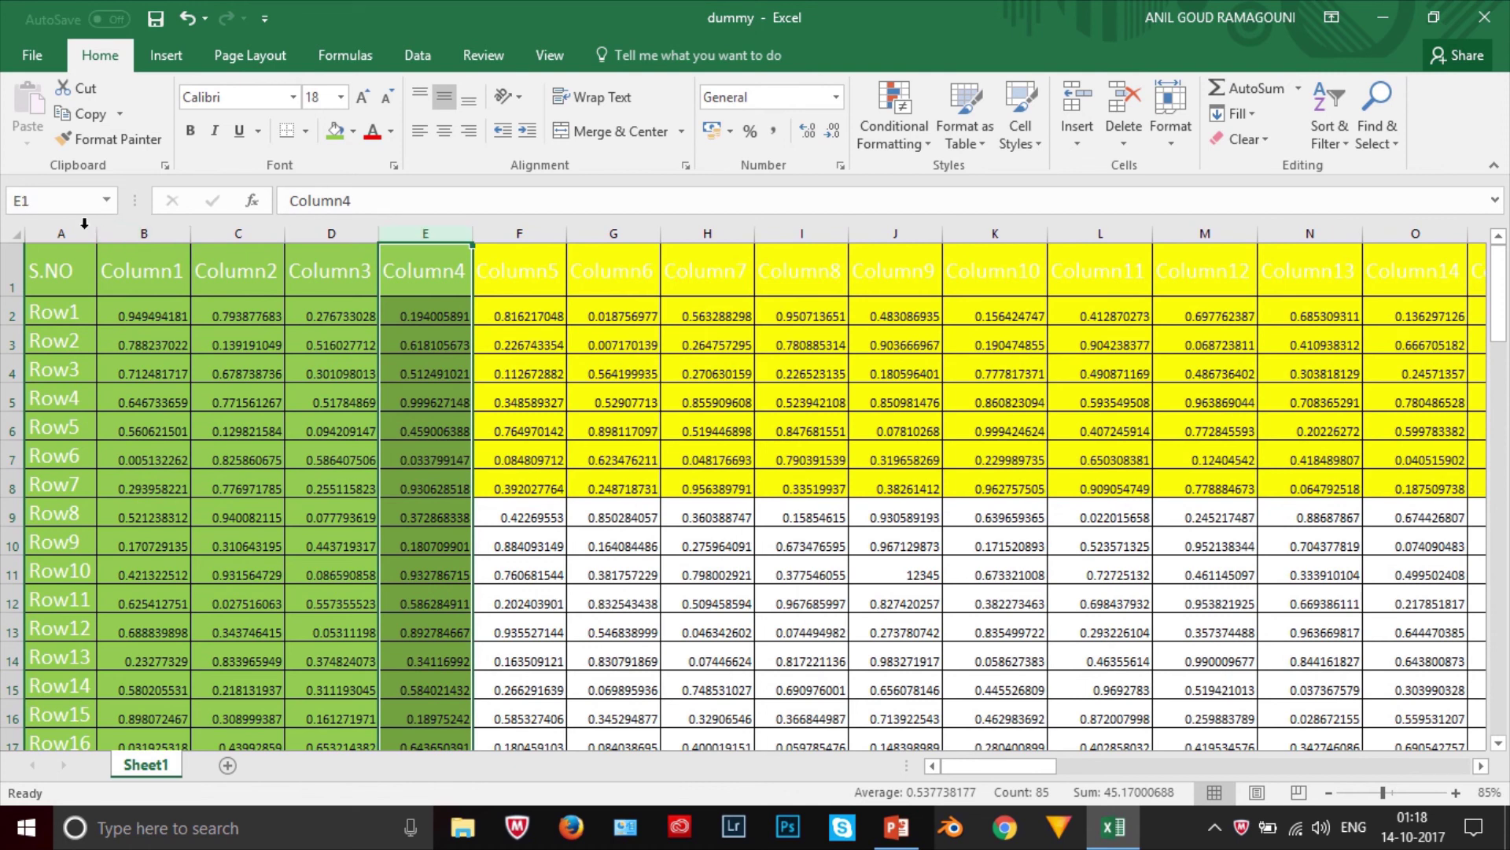
left_click_drag(71, 233, 415, 232)
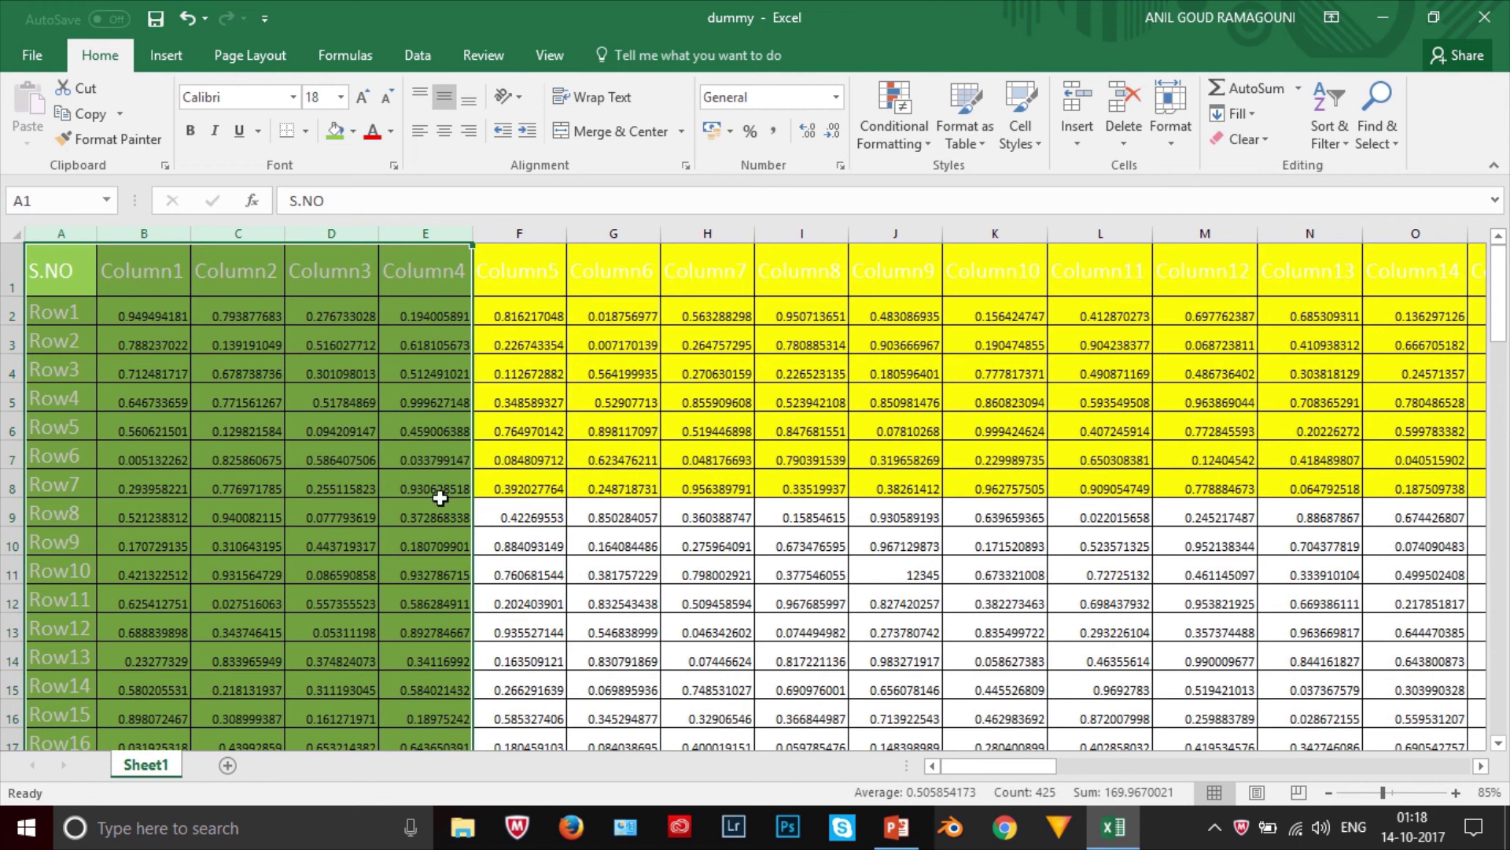
left_click(597, 398)
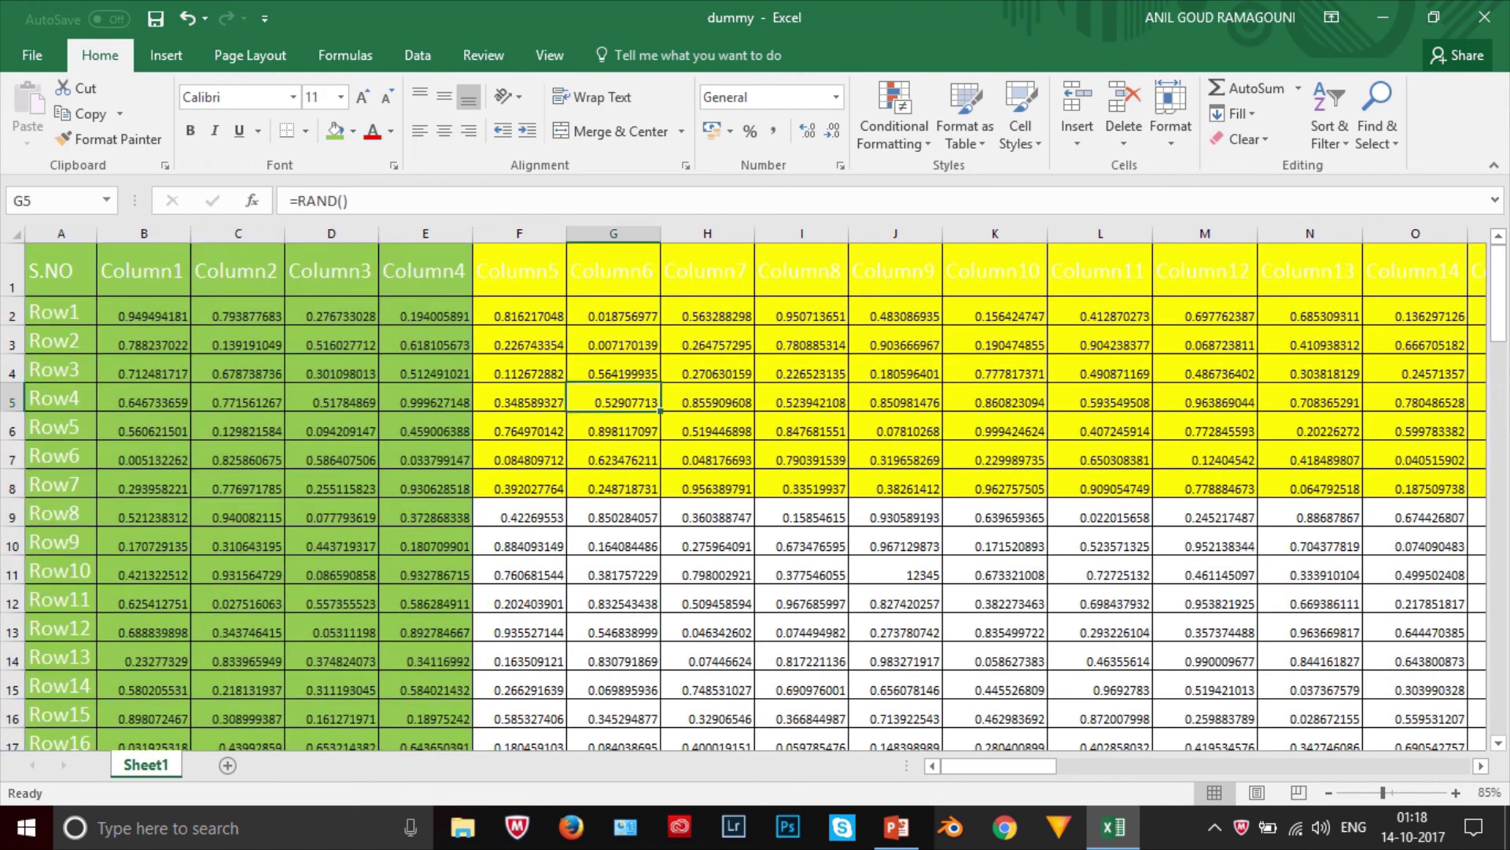
left_click_drag(11, 263, 8, 489)
left_click(584, 596)
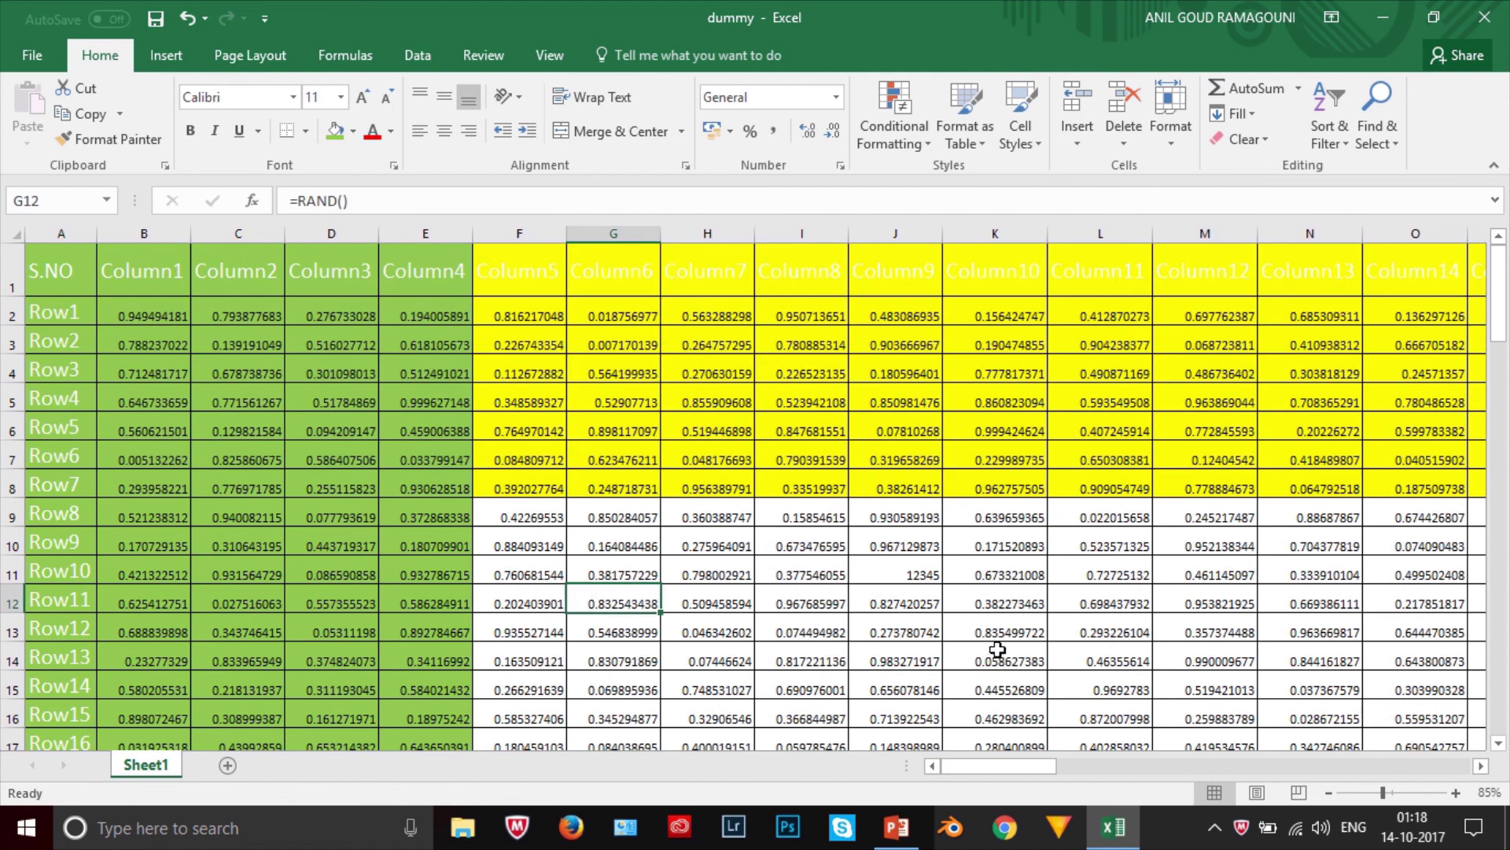
scroll(998, 650, "down", 1)
scroll(831, 593, "up", 1)
Freeze rows 1 to 8 and columns A to E together, using cell F9 as the freeze point.
left_click(450, 486)
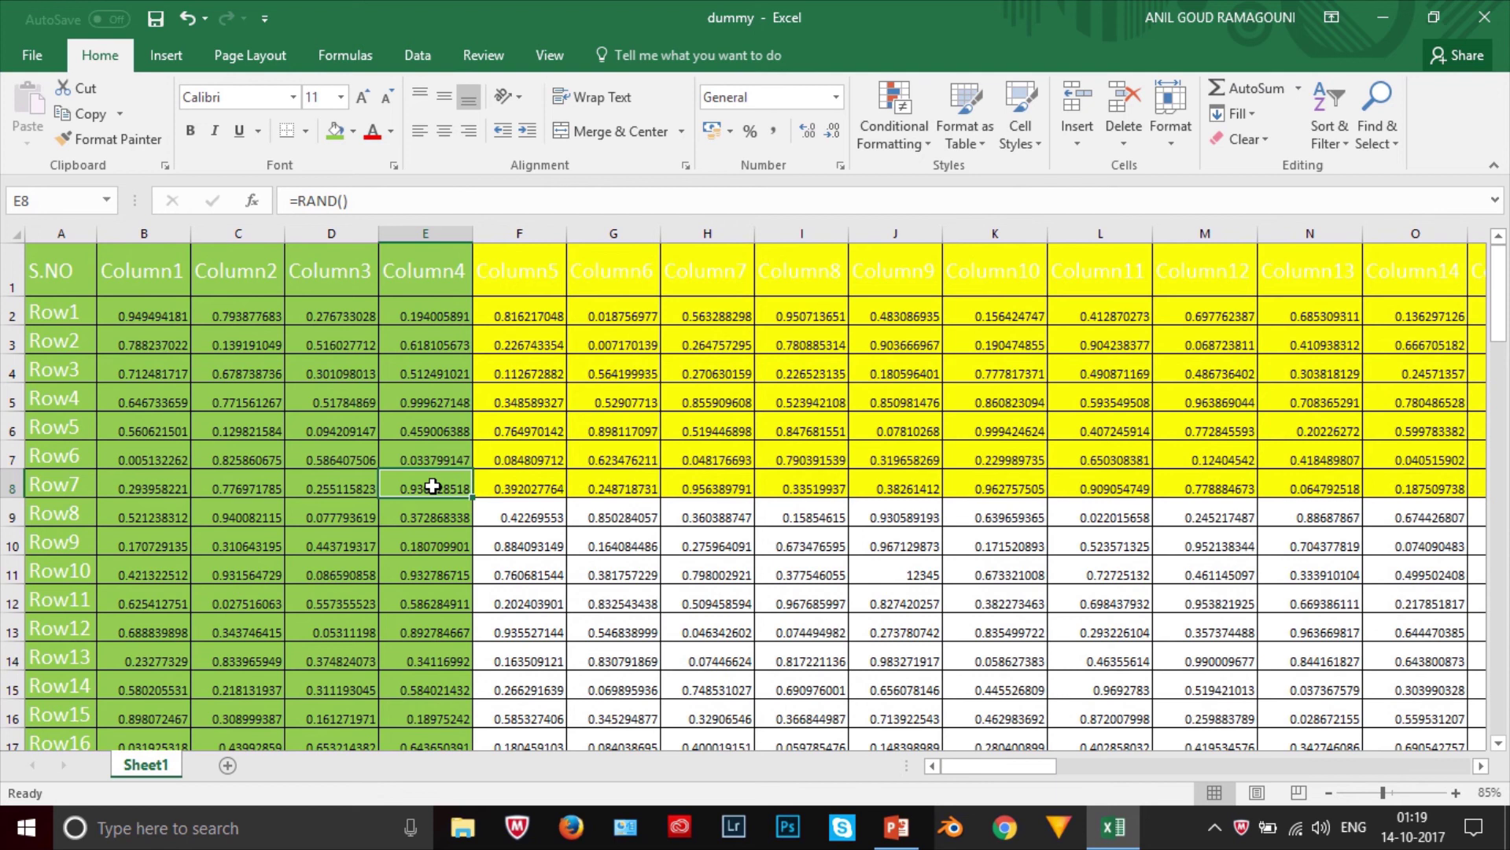
left_click(498, 519)
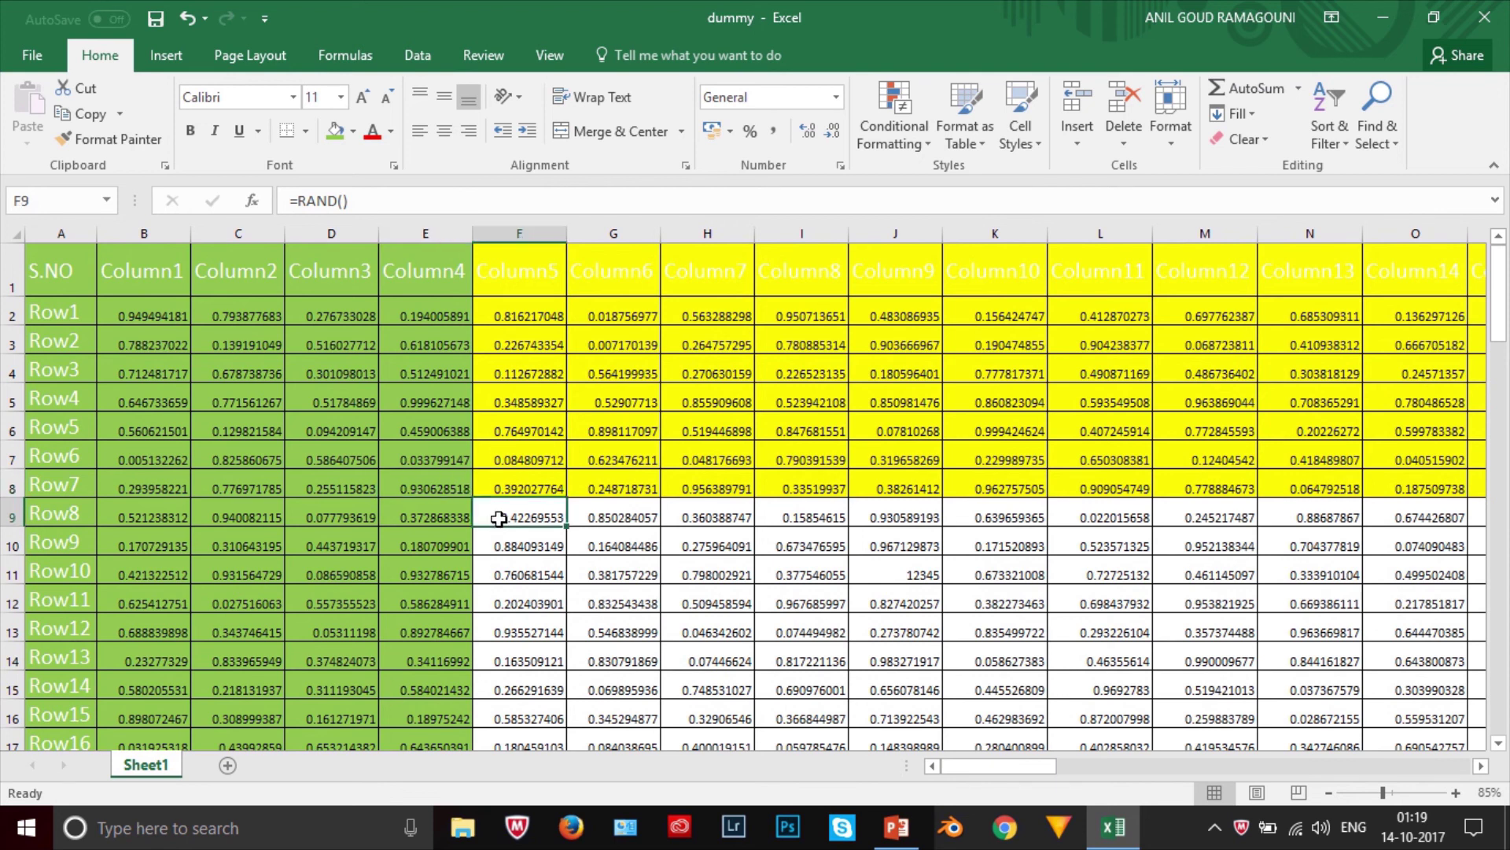
left_click(550, 55)
left_click(716, 100)
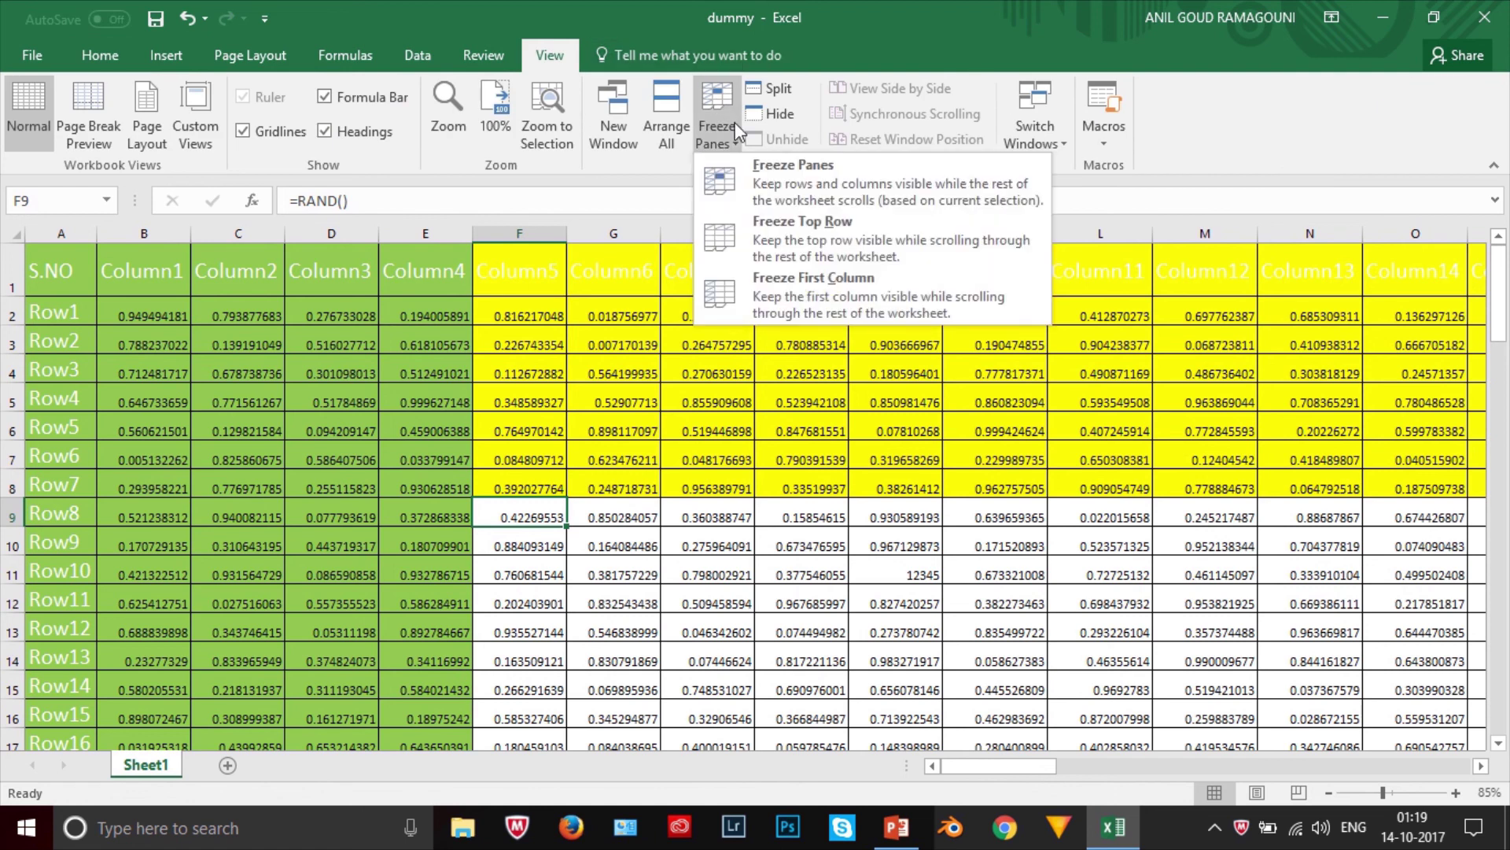
left_click(763, 178)
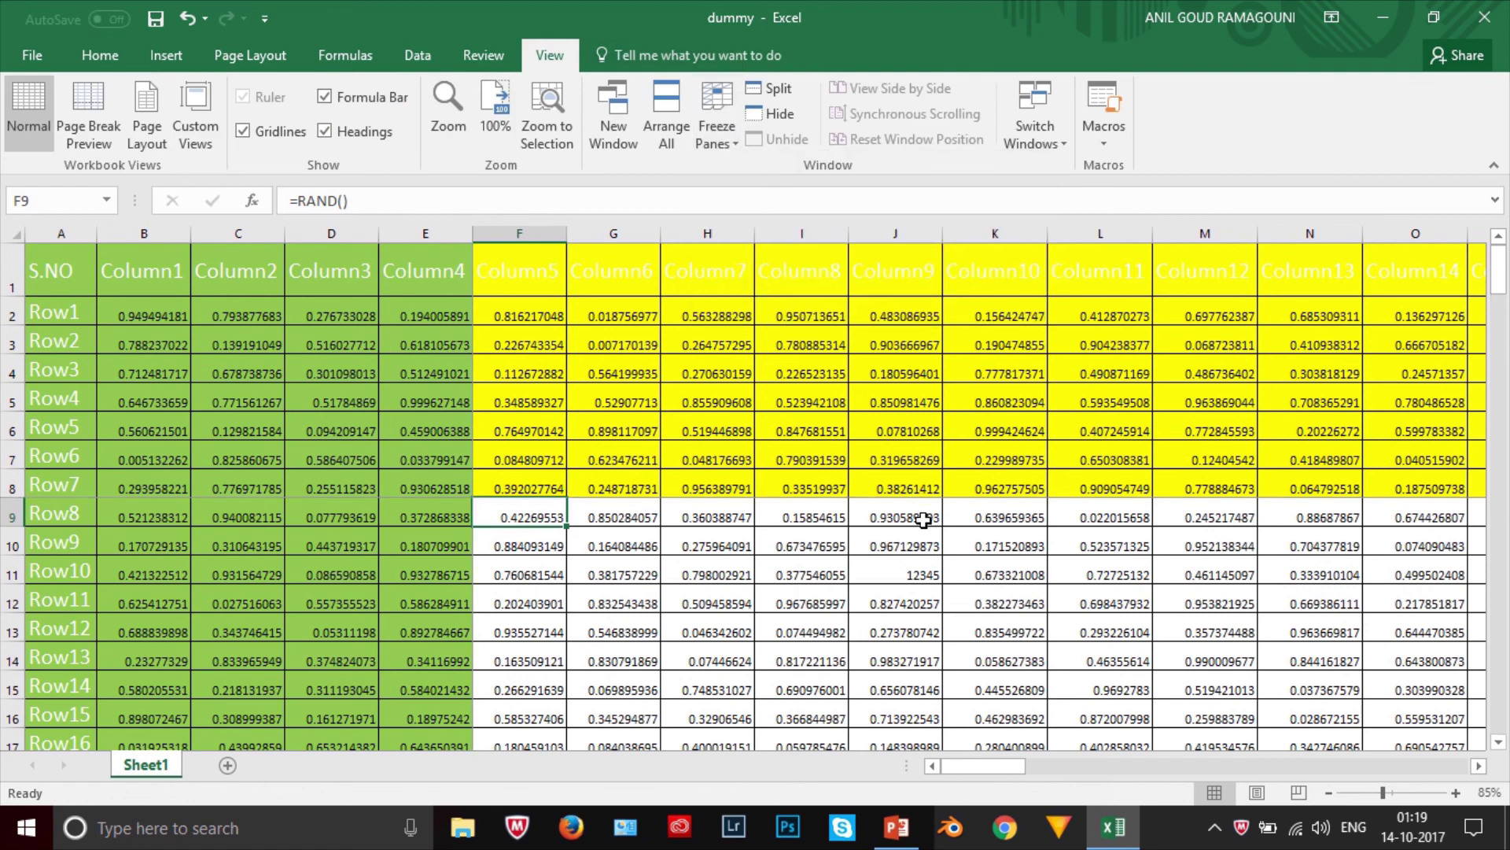
Scroll the sheet down and sideways to check the frozen yellow rows and green columns.
scroll(928, 535, "down", 3)
scroll(940, 553, "down", 1)
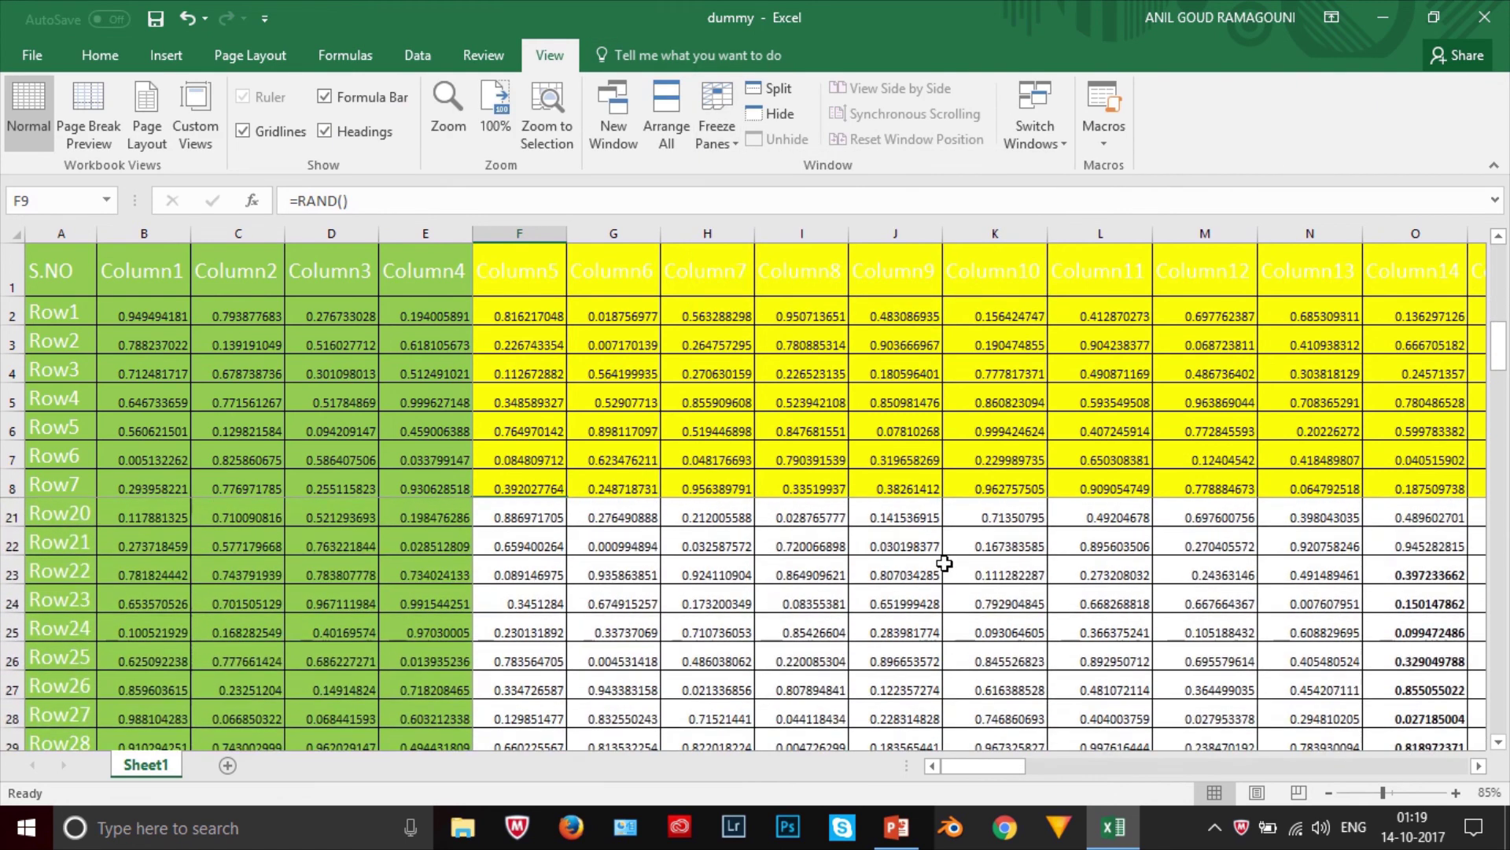
scroll(948, 568, "down", 1)
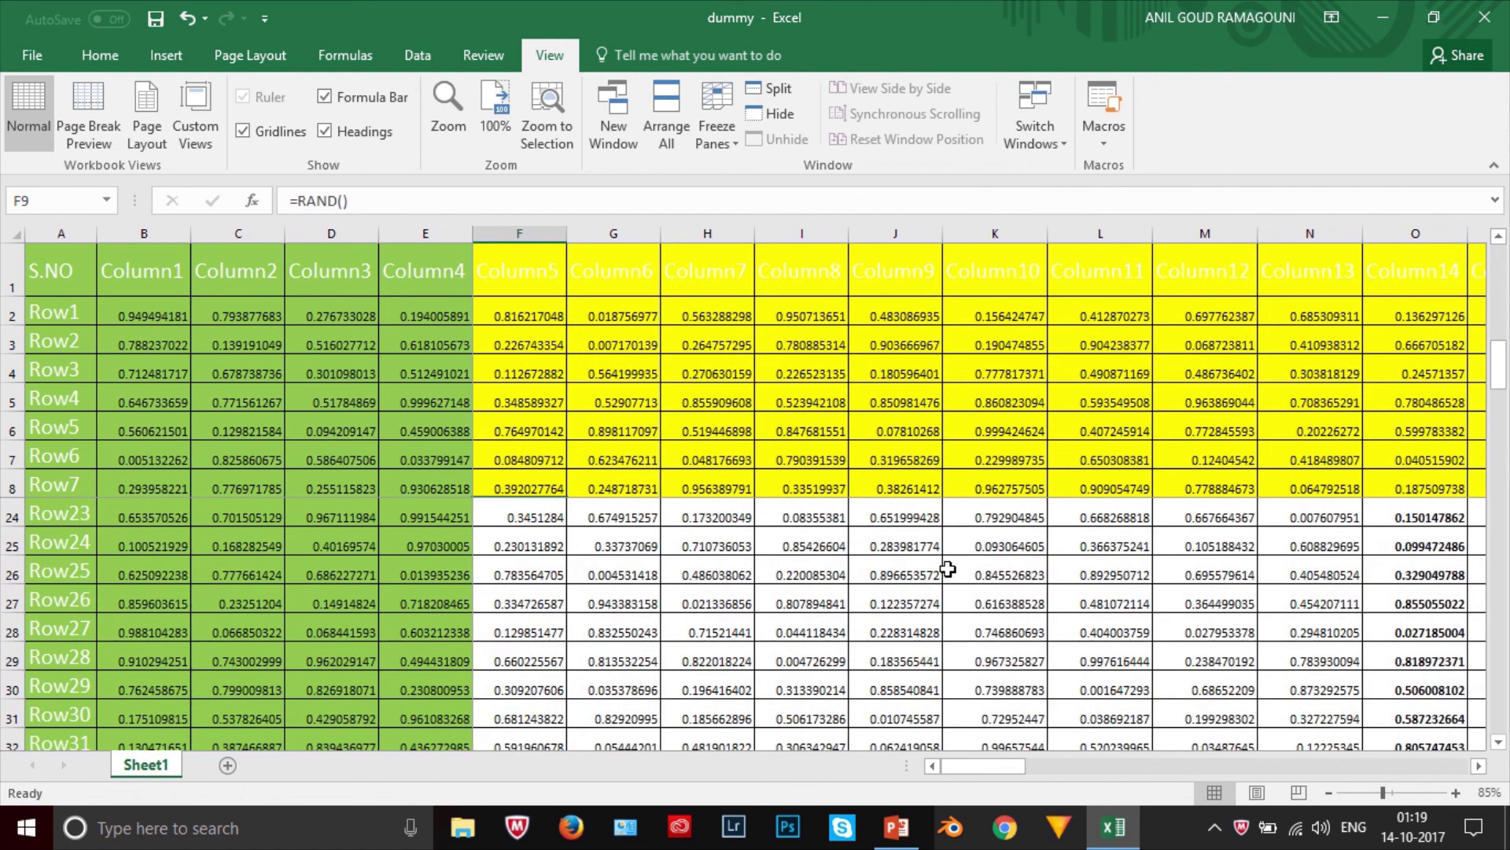
scroll(948, 568, "up", 5)
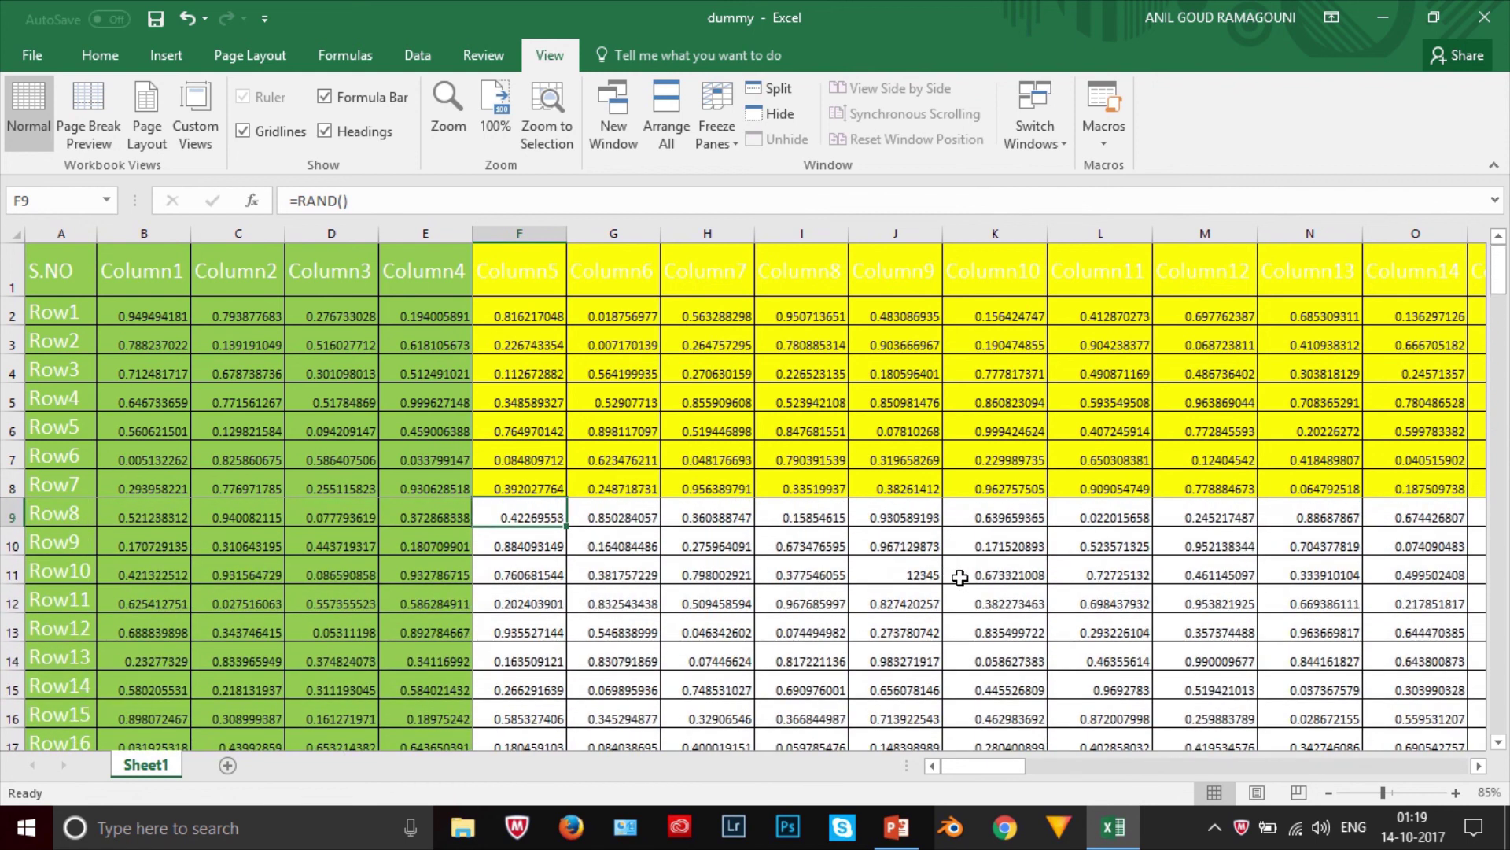
left_click_drag(988, 773, 948, 795)
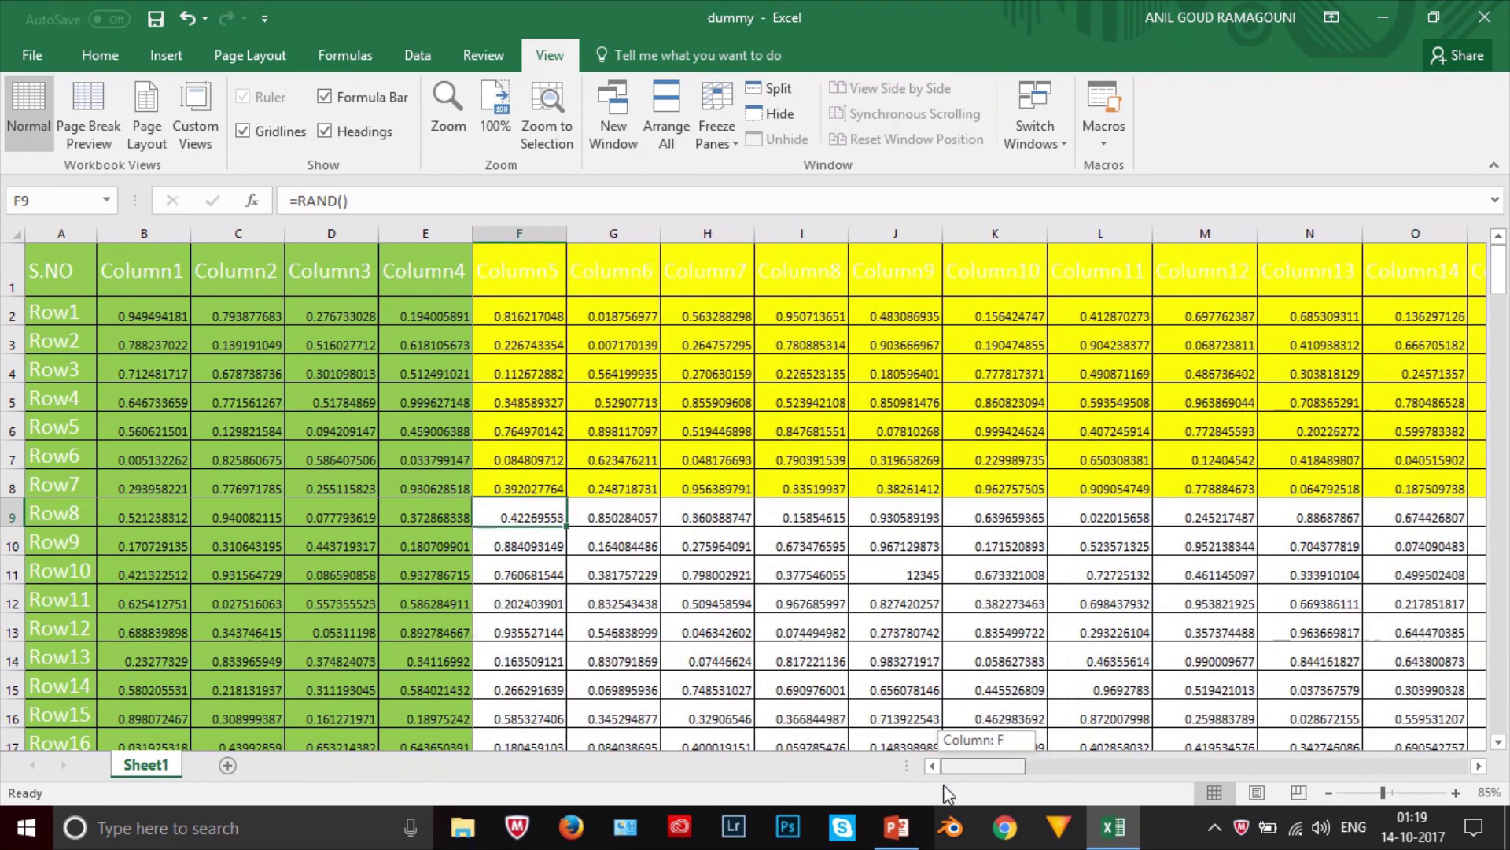
left_click(759, 630)
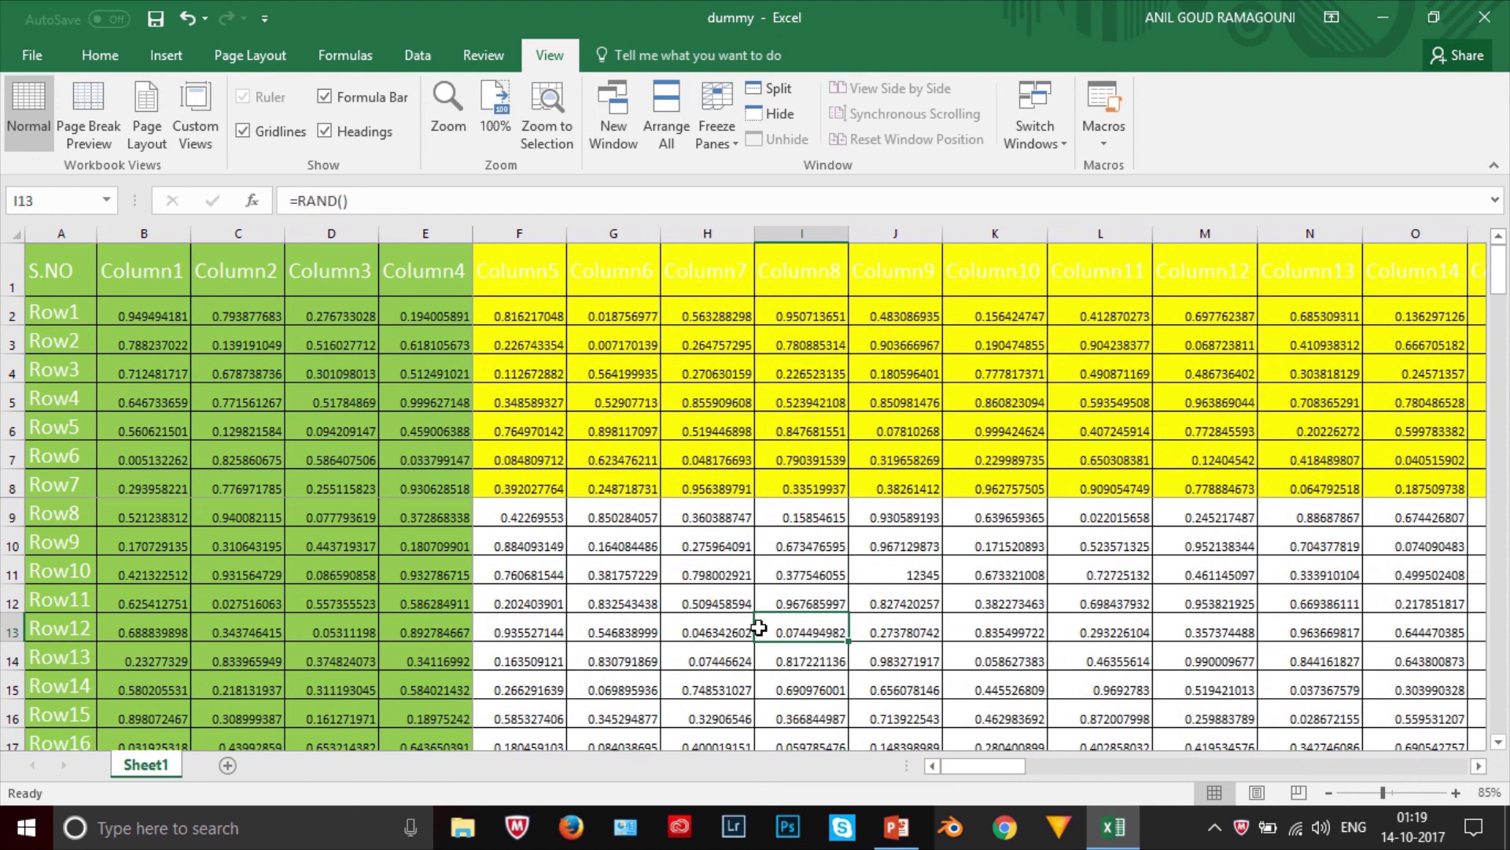
Locate the cell where Column11 meets Row20, enter 45689 in it and check it against its column.
left_click(1085, 233)
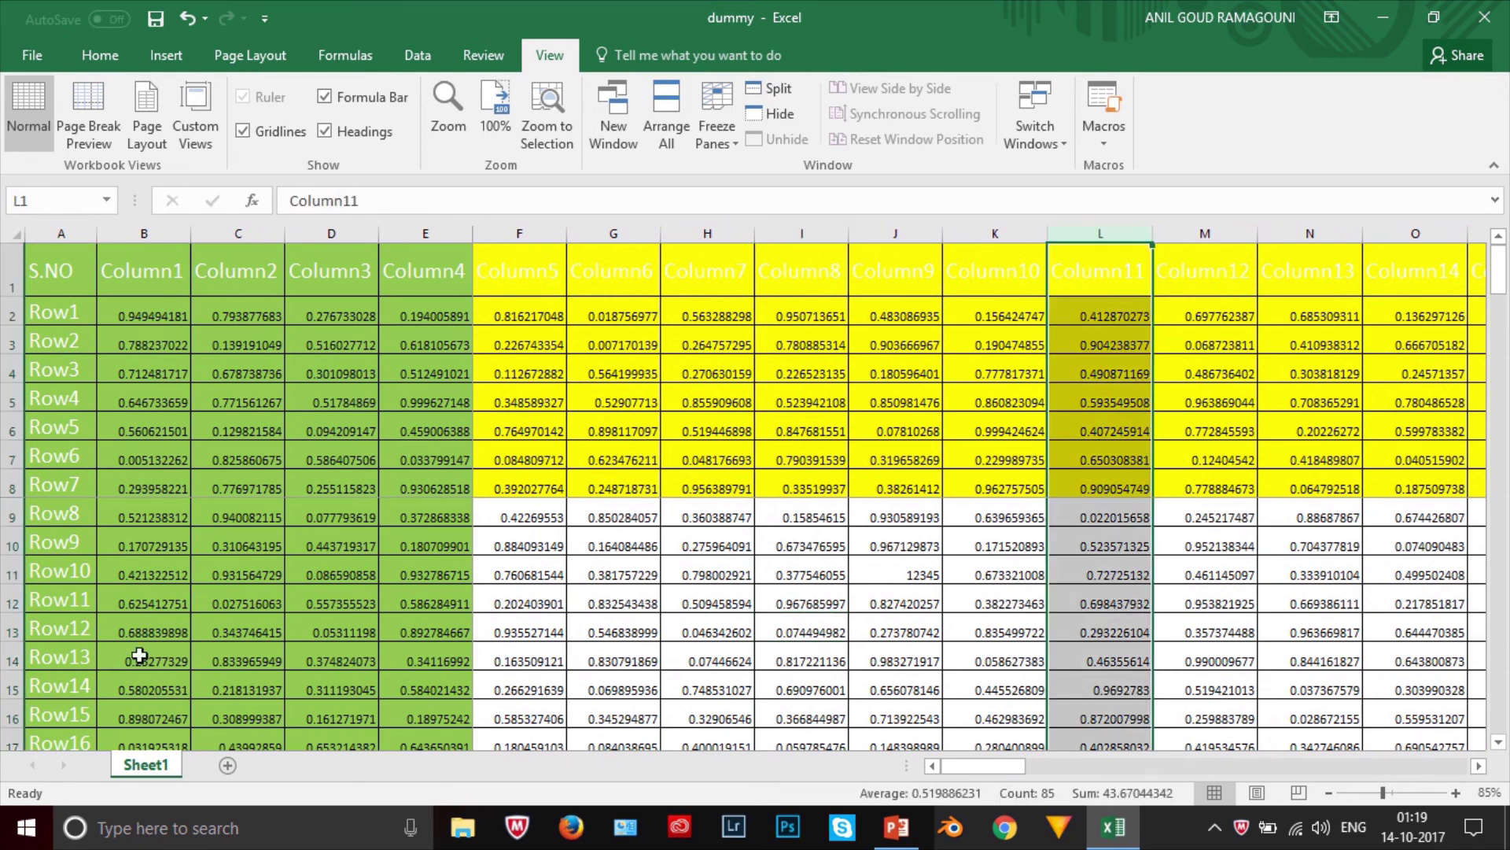
left_click(1102, 276)
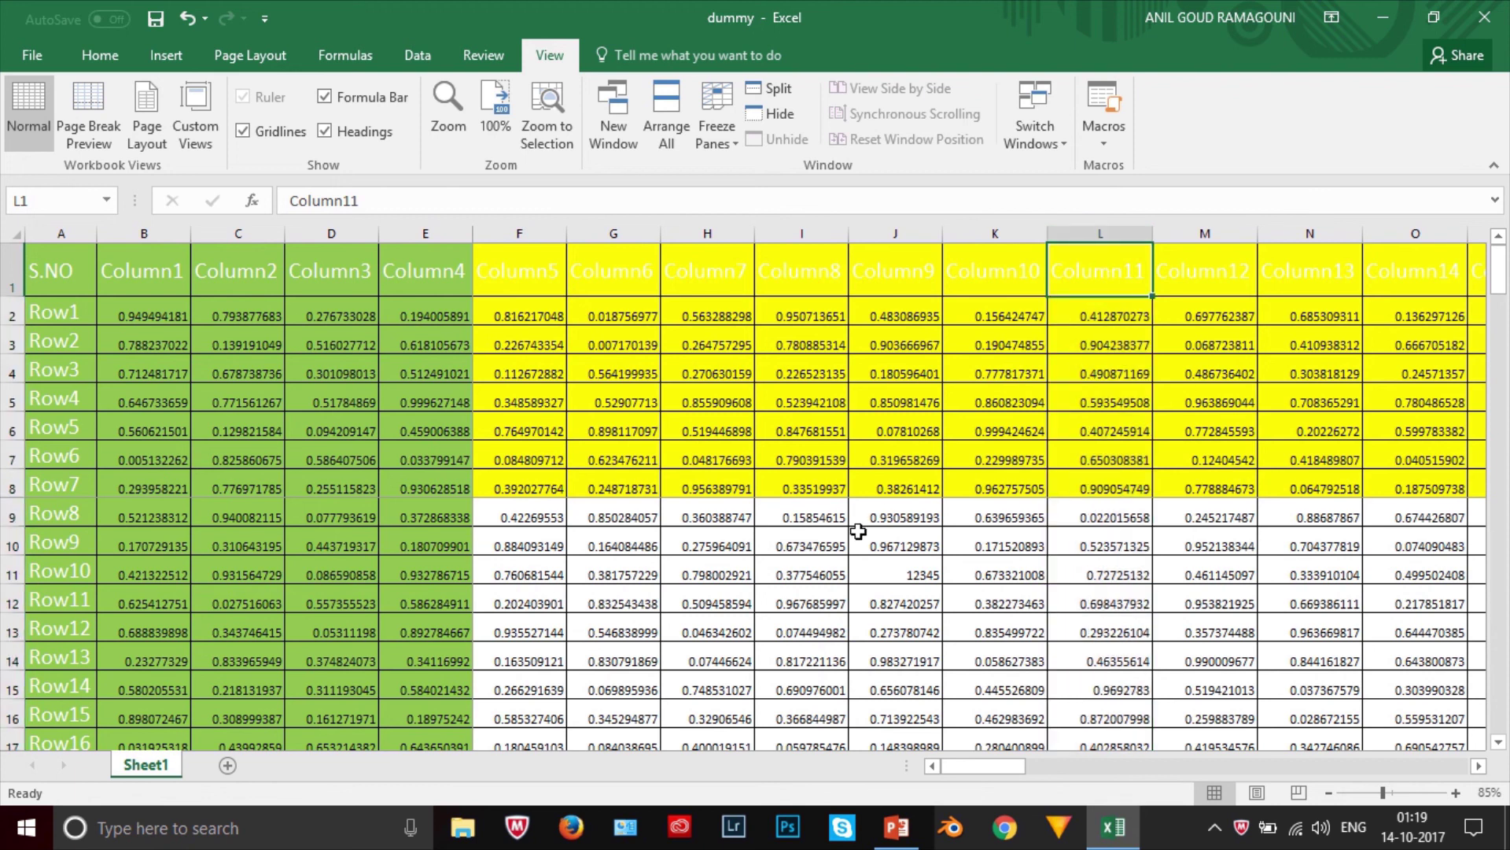
scroll(857, 531, "down", 2)
scroll(857, 532, "down", 1)
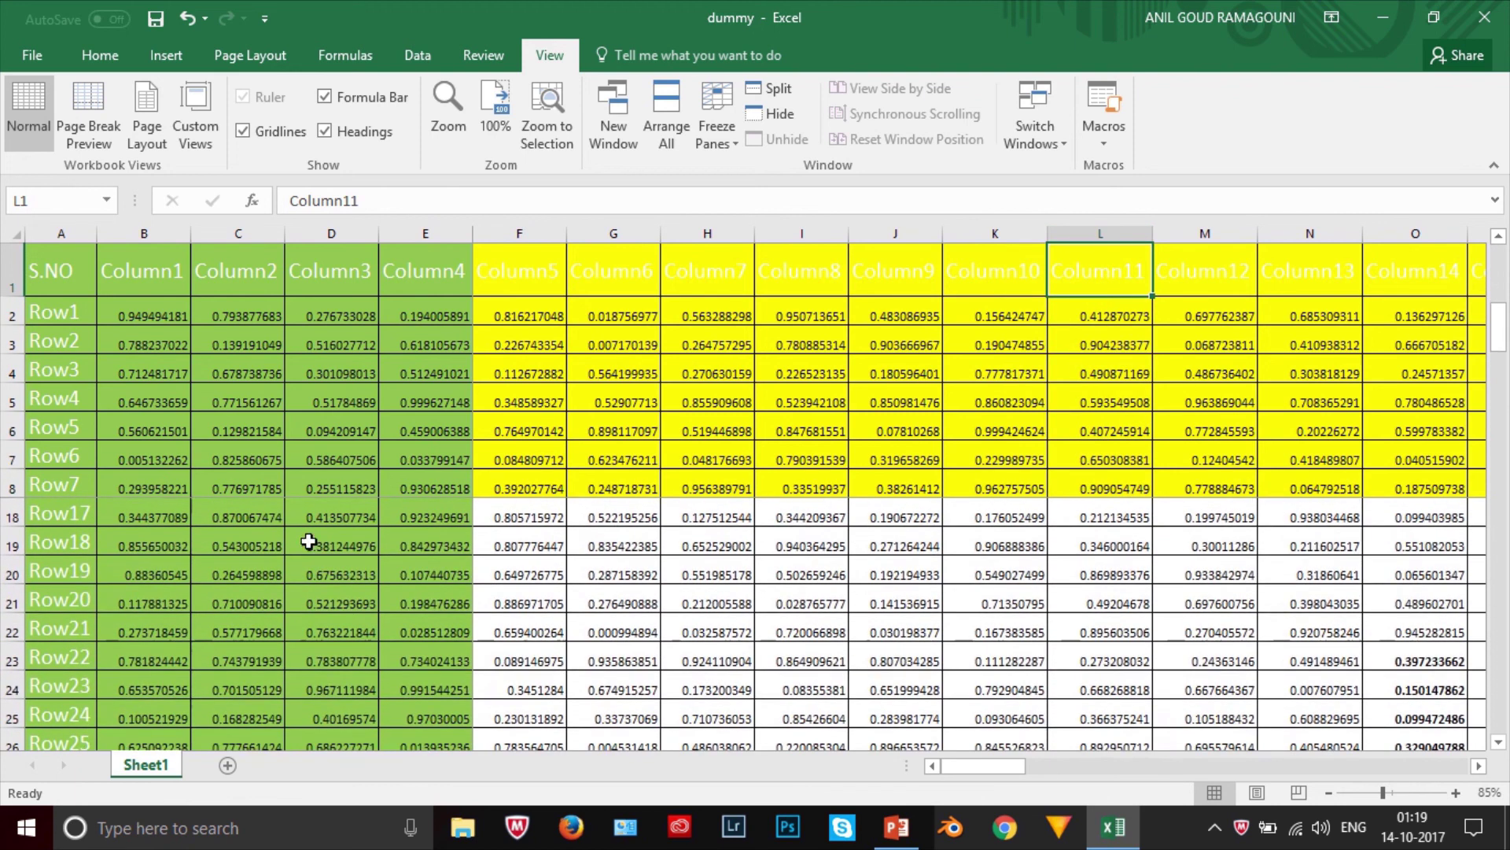
left_click(12, 599)
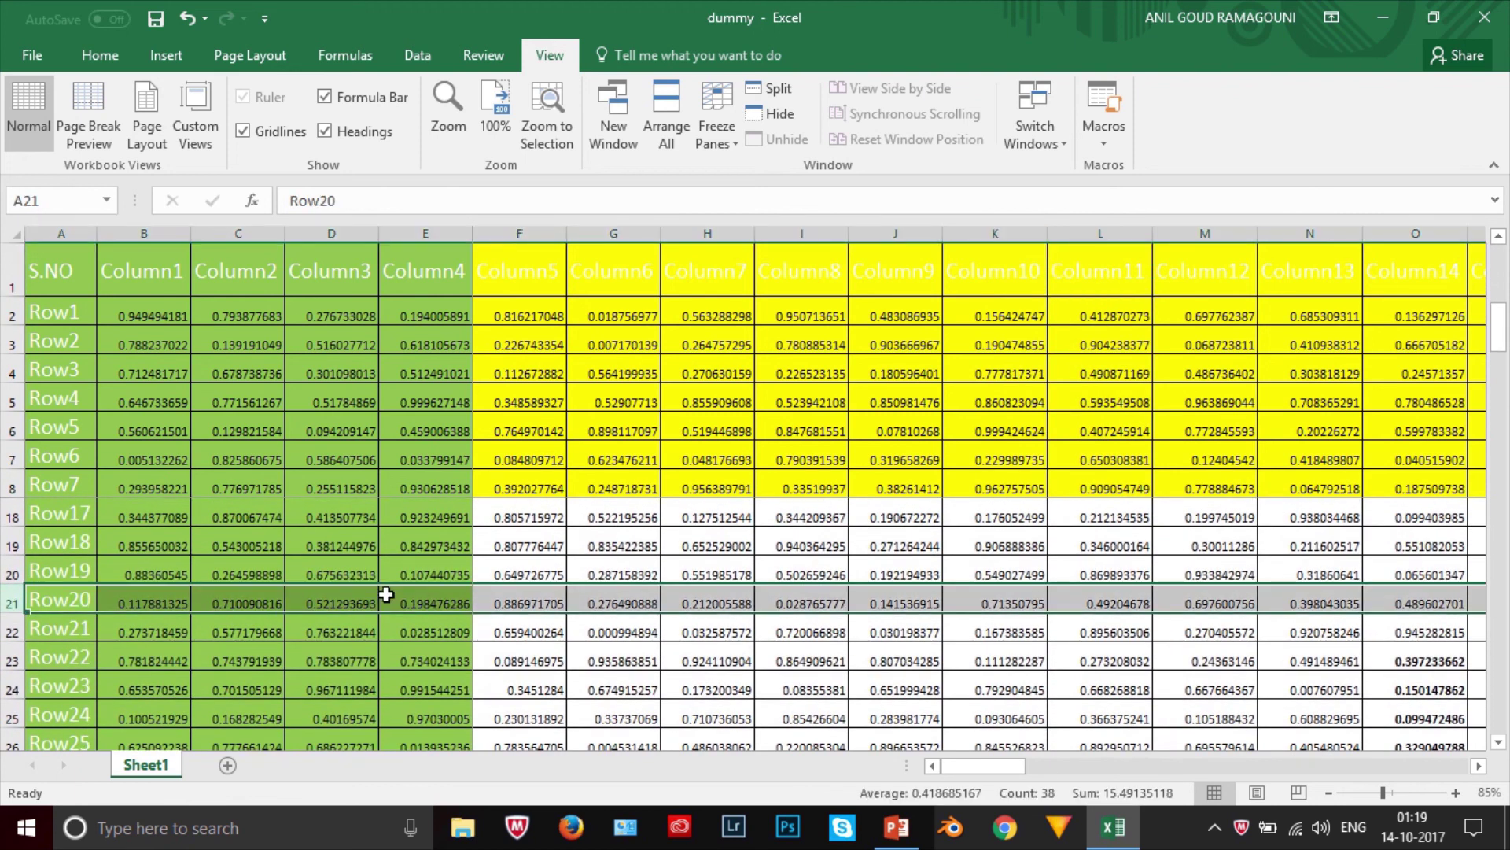
left_click(1092, 598)
type("4")
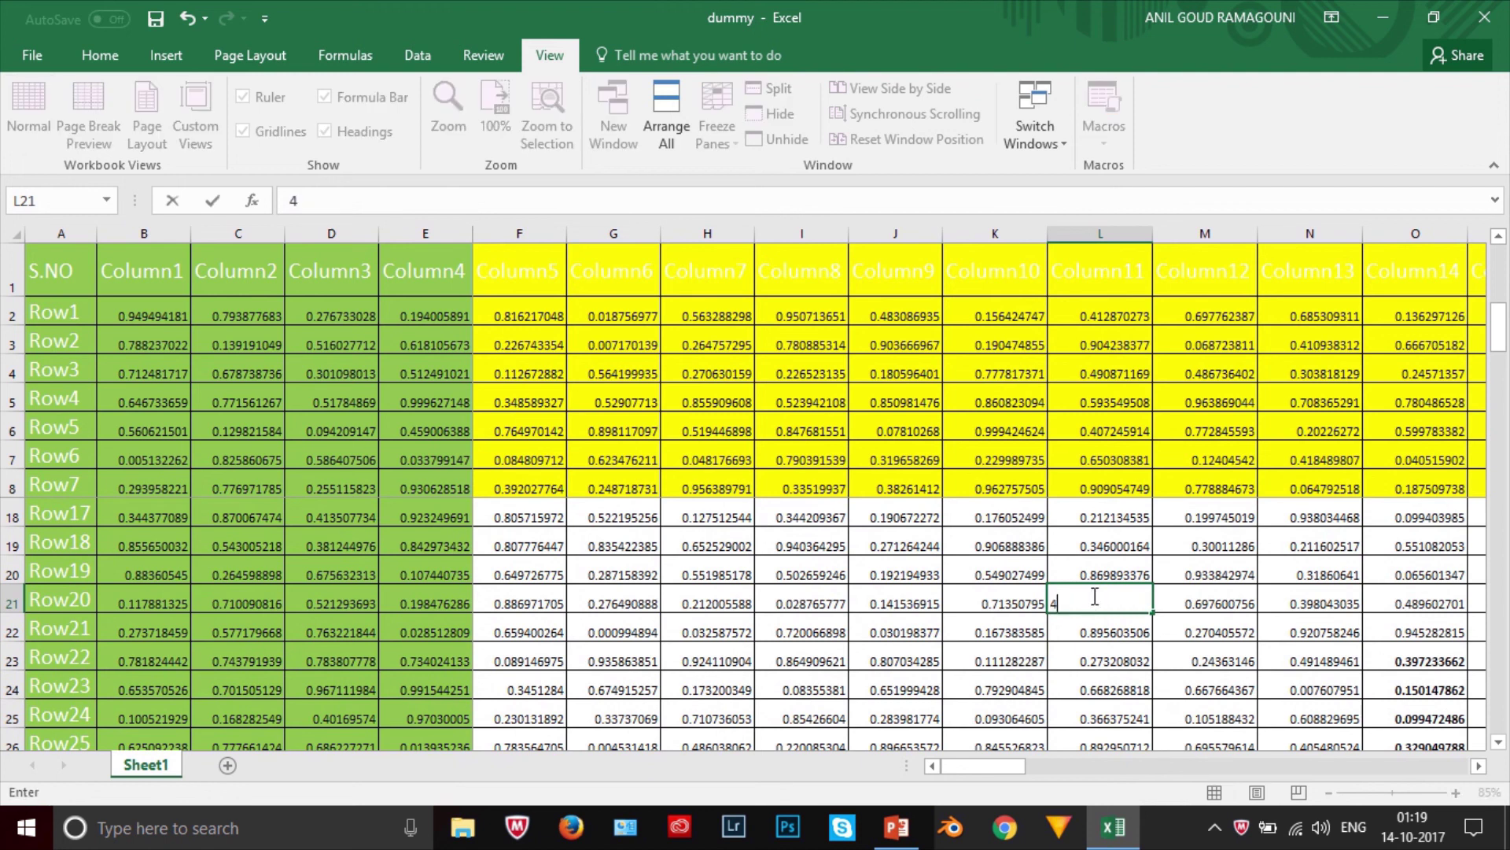
type("5689")
key("Return")
left_click(1126, 602)
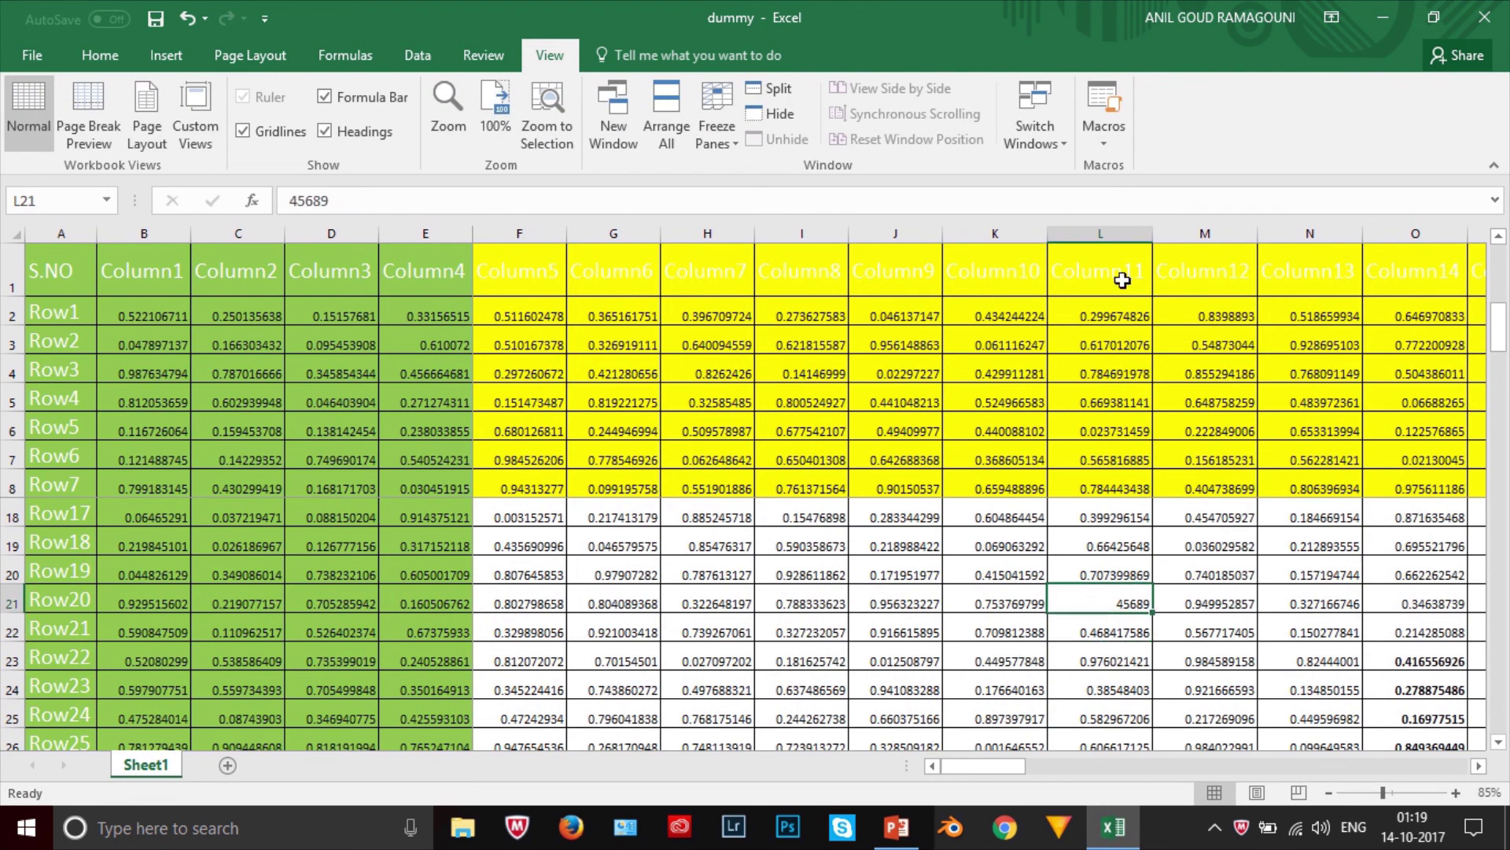
left_click(1103, 231)
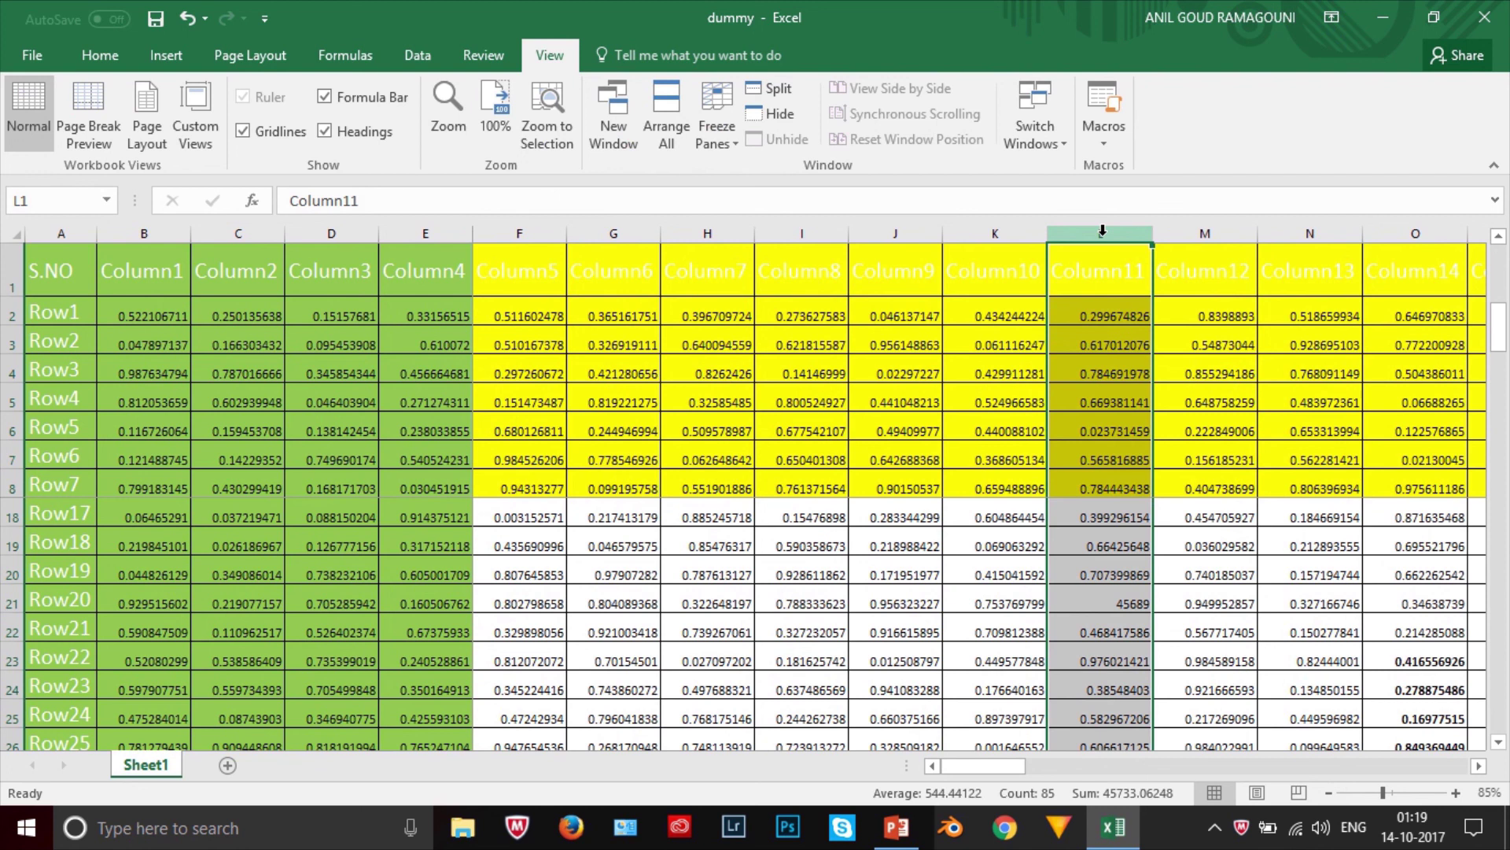
left_click(839, 574)
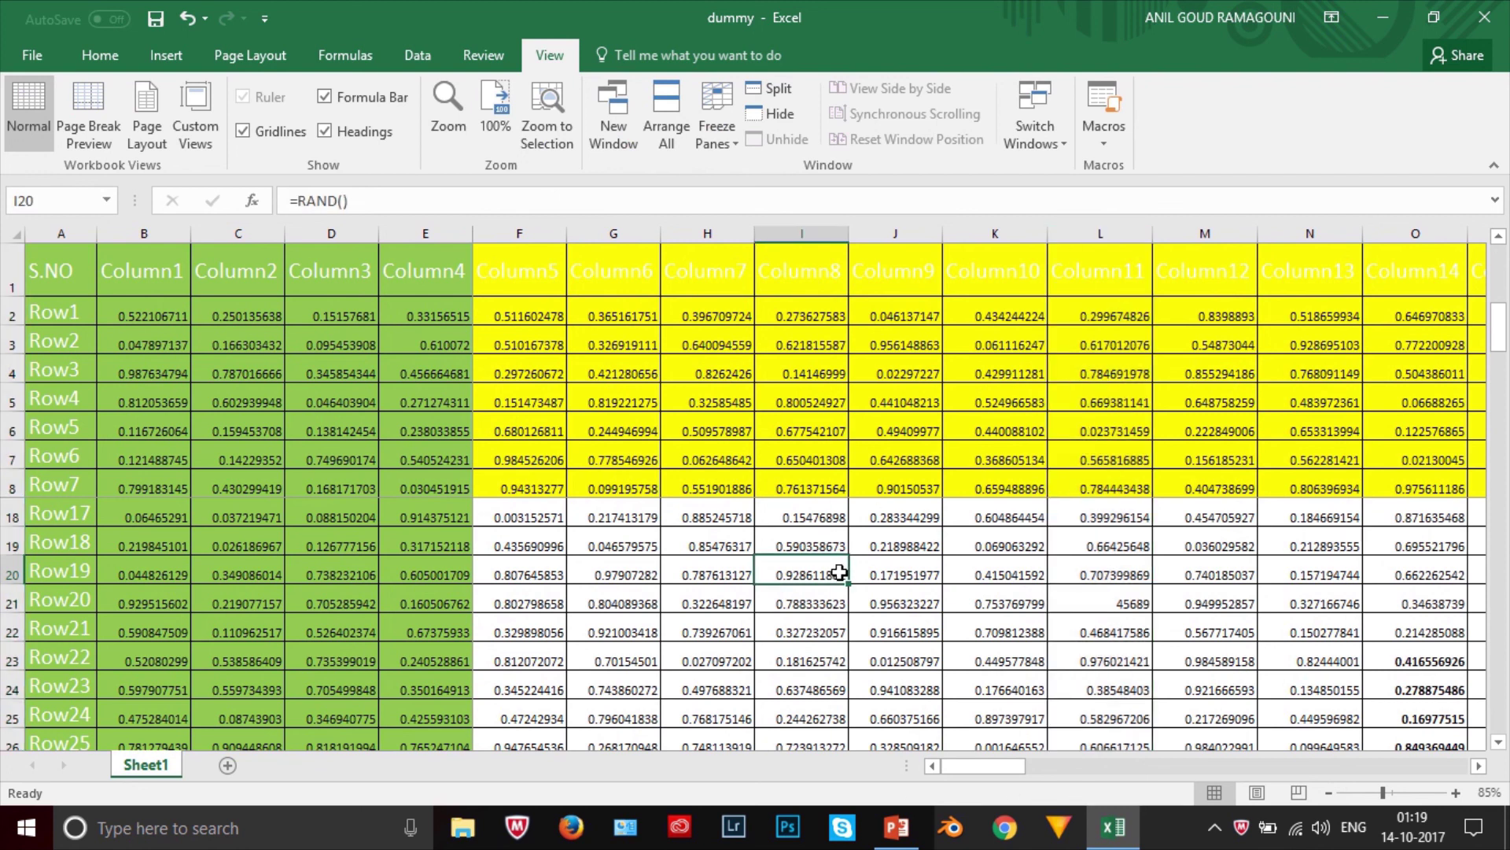